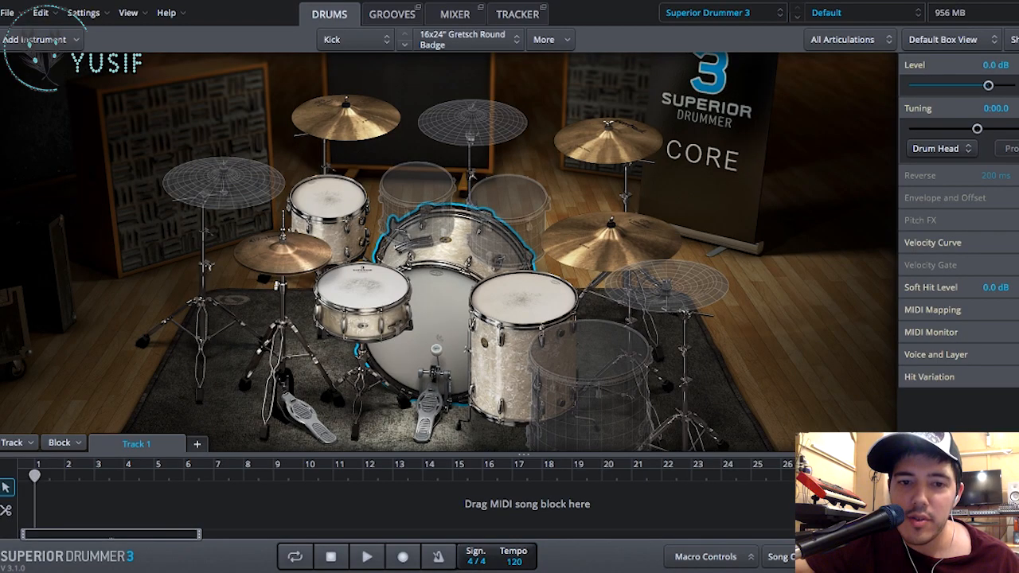
- Load the Ayotte kit from the George Massenburg drum and mixer presets
click(492, 336)
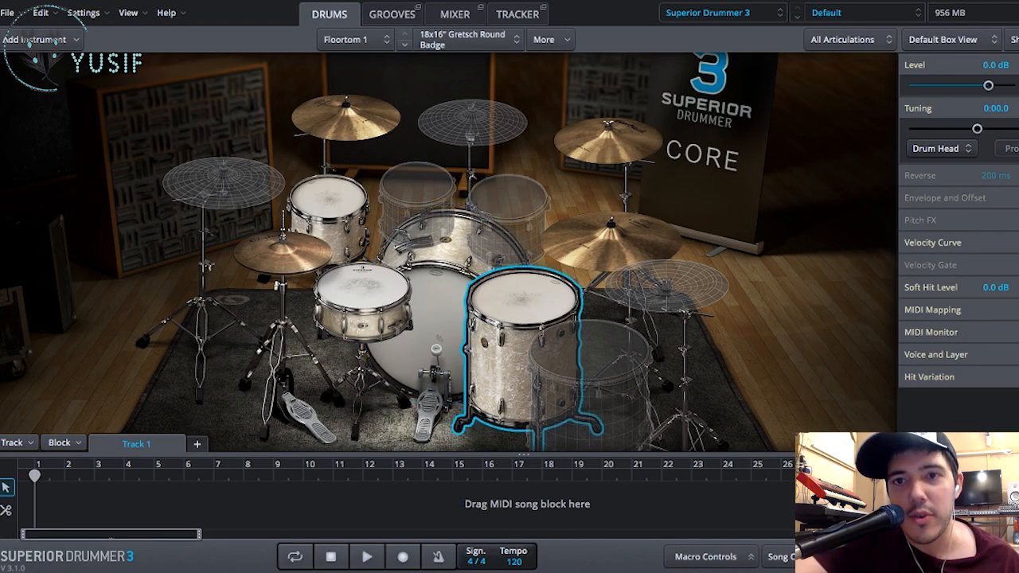
click(820, 14)
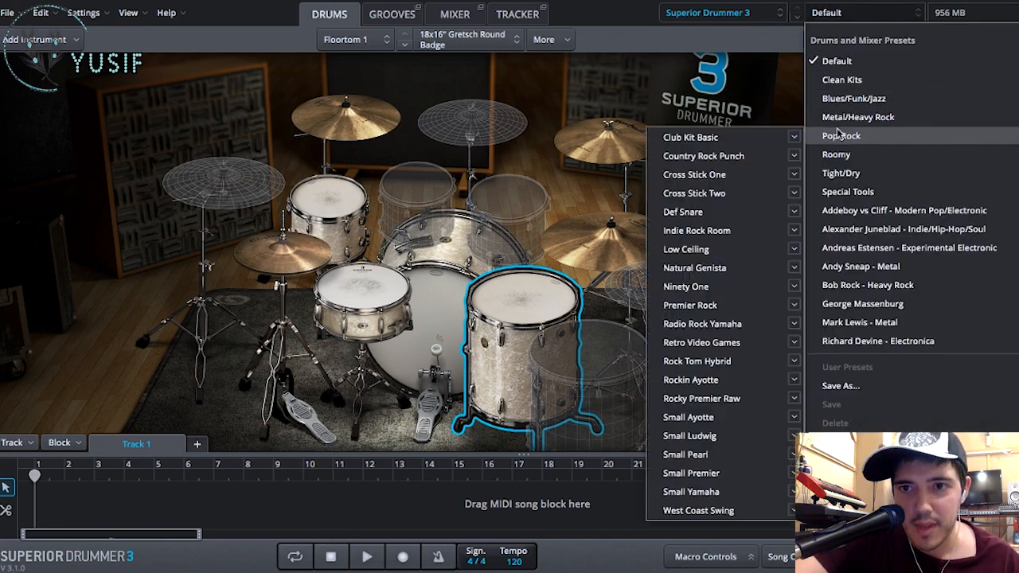
mouse_move(859, 303)
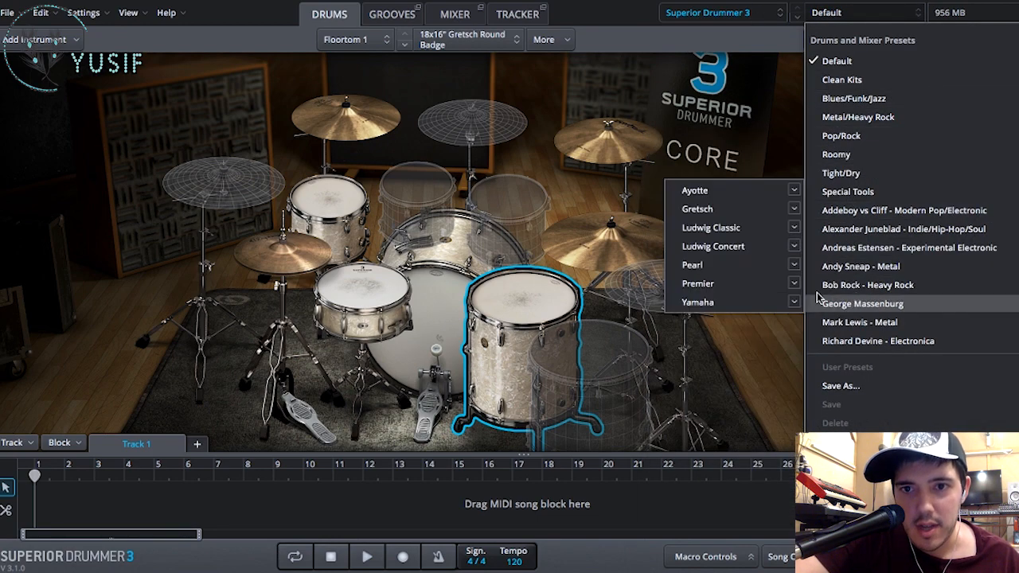
click(756, 190)
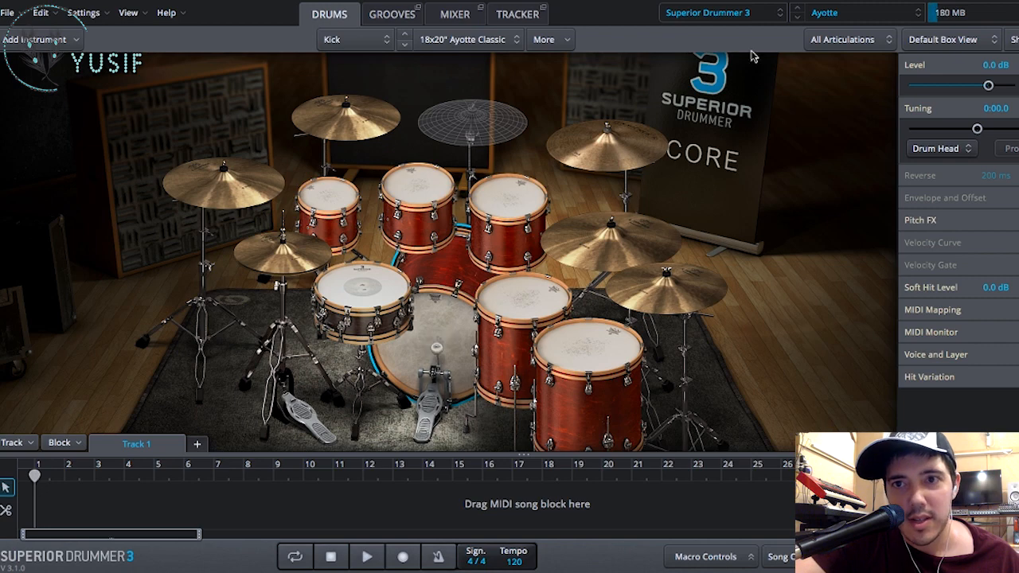
- Audition the loaded kit's rack toms, snare, hi-hat, rear crash cymbal and second floor tom
click(825, 13)
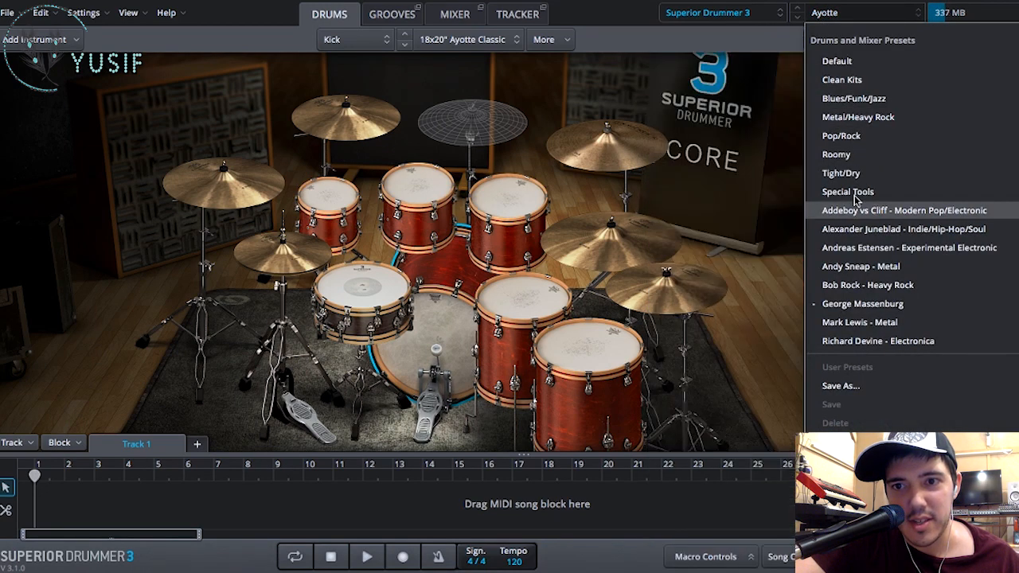
mouse_move(857, 255)
mouse_move(860, 303)
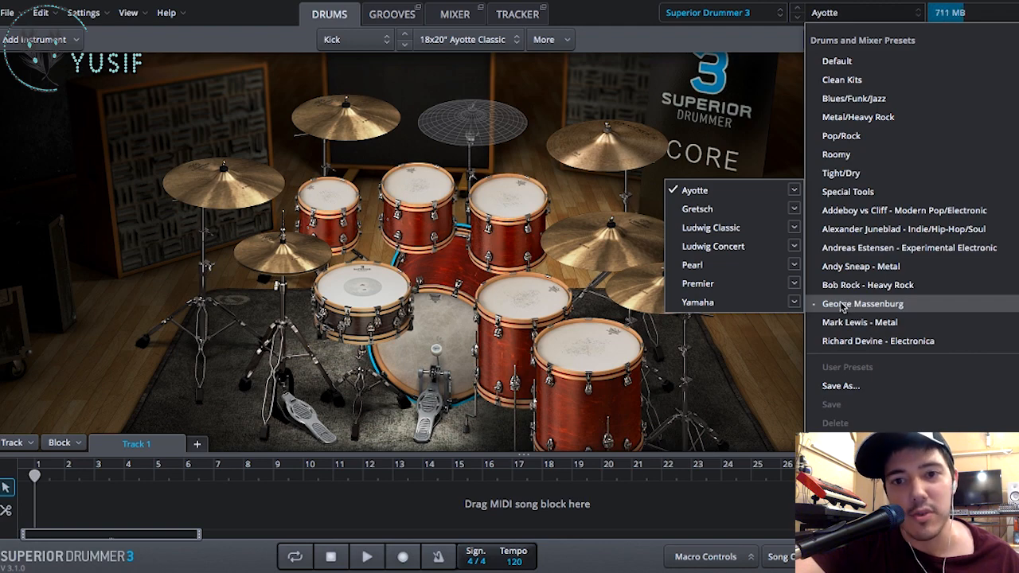
click(613, 134)
click(507, 197)
click(417, 191)
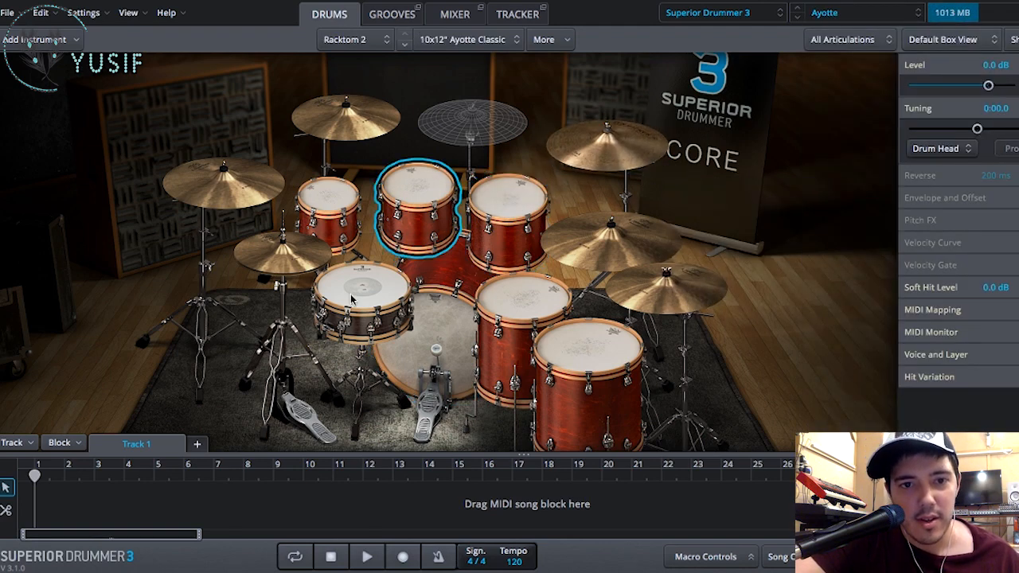
click(351, 298)
click(357, 312)
click(262, 253)
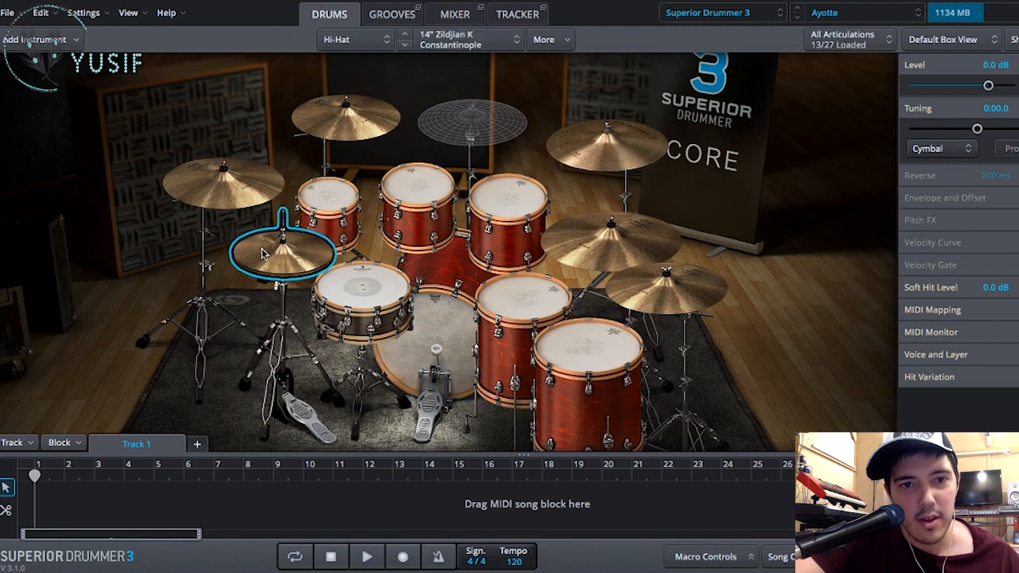
click(350, 120)
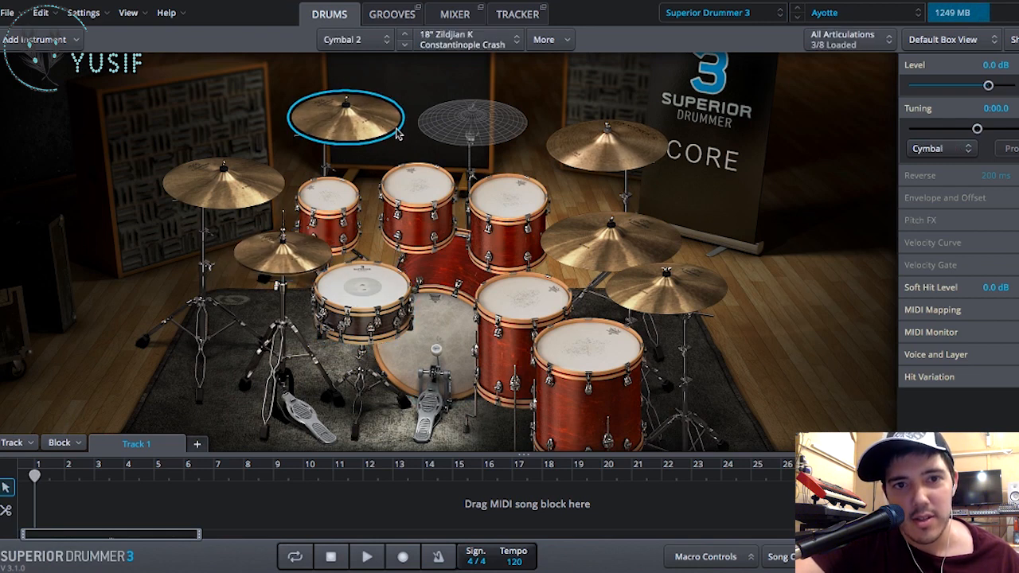
click(637, 327)
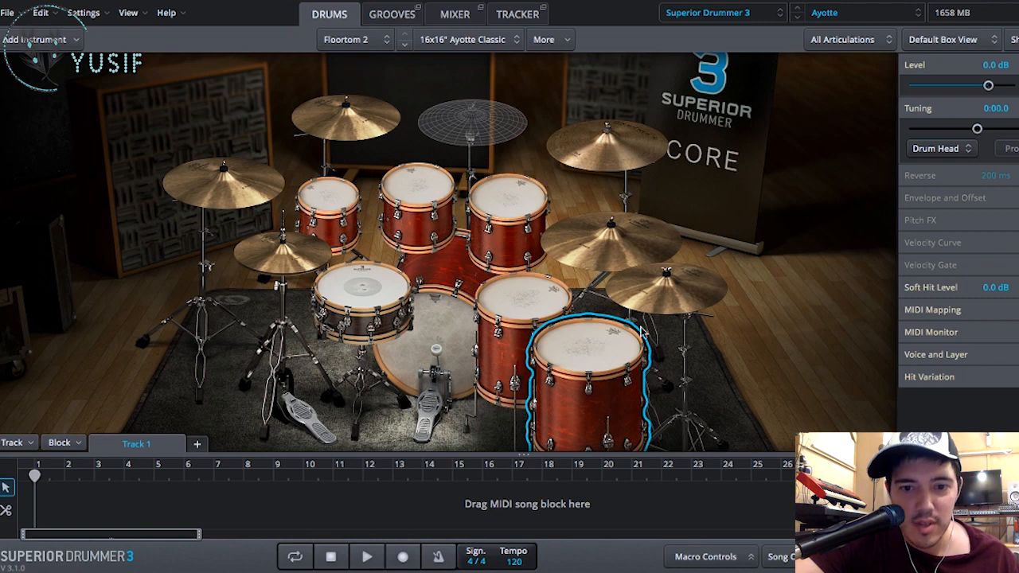
- Set the song tempo to 80
click(515, 561)
text(80)
key(Return)
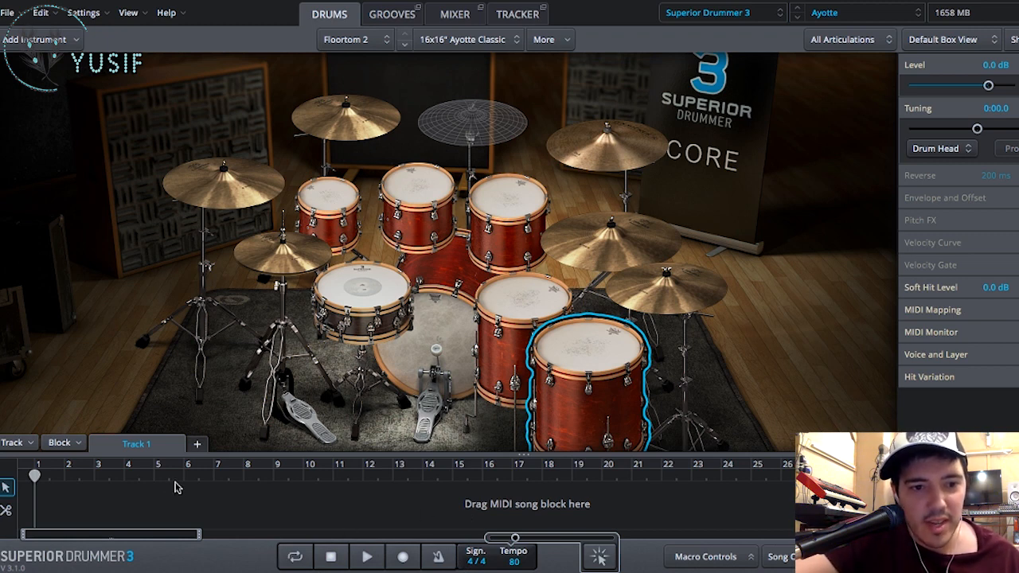
- Add an empty MIDI block at bar 1 of Track 1 and shorten it to one bar
right_click(38, 504)
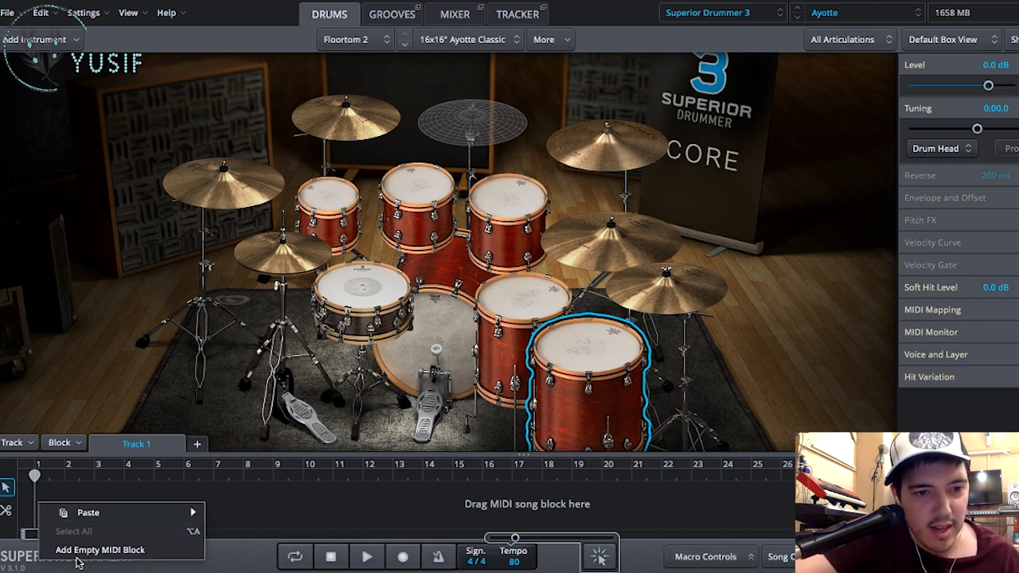
click(99, 550)
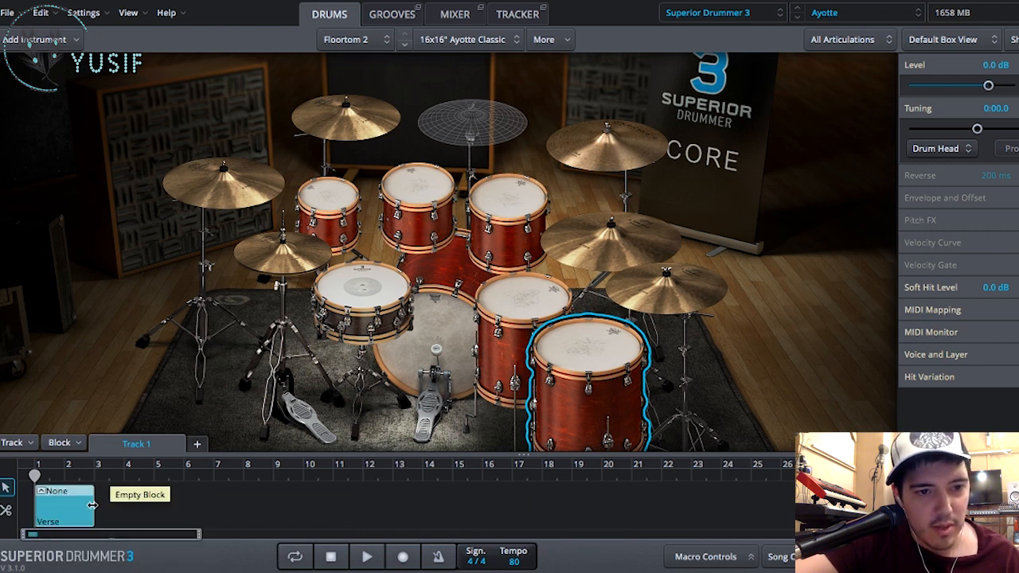
drag(83, 512, 66, 510)
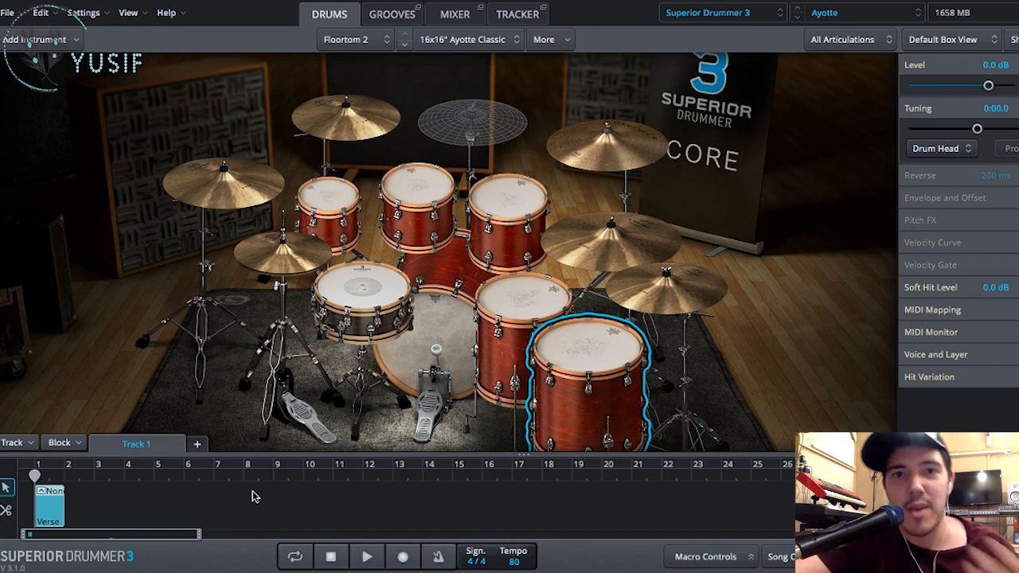
- Draw four Hi-Hat notes, one on each beat of the block's bar, in the Grid Editor and select them all
double_click(54, 518)
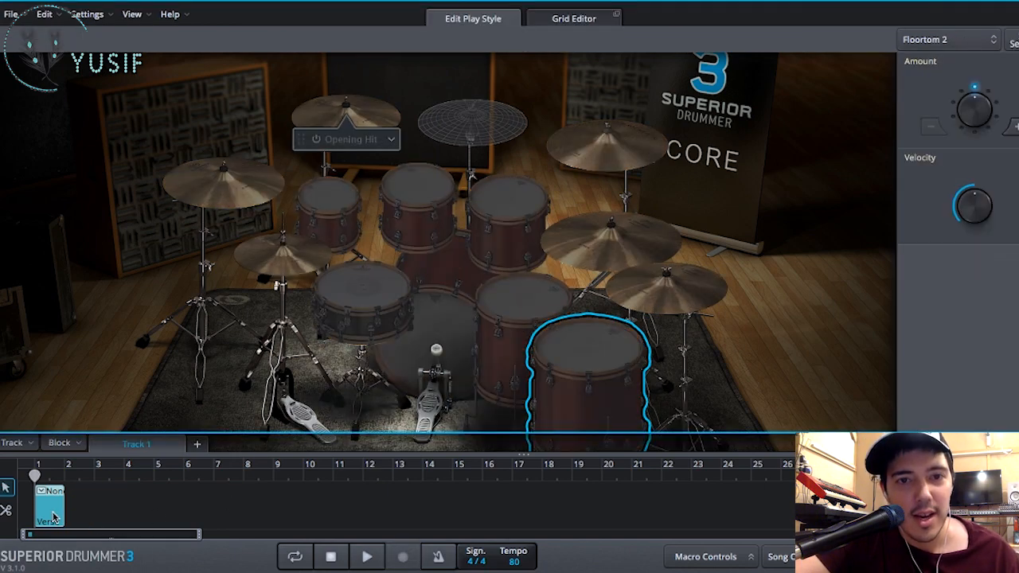
click(567, 17)
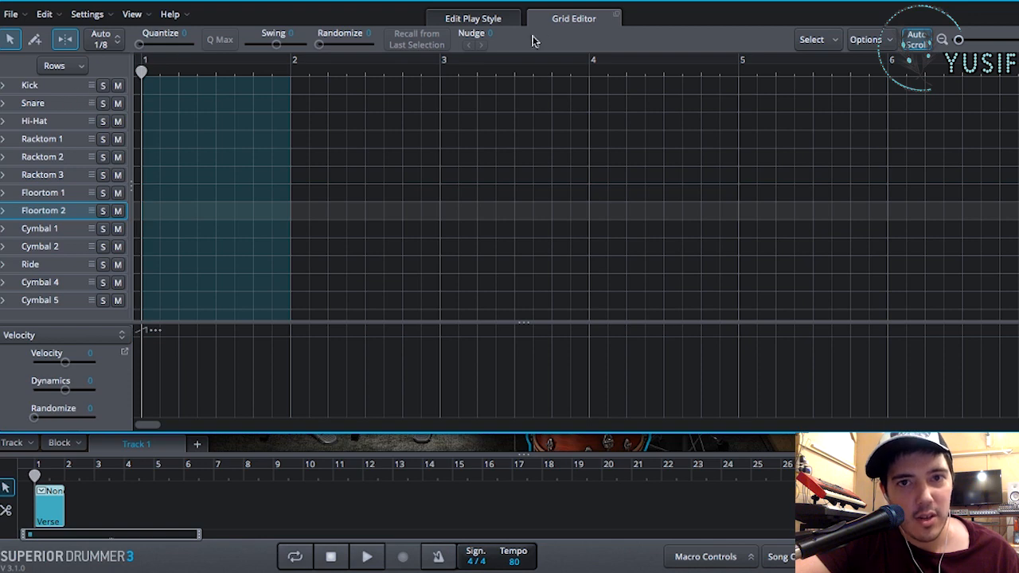
click(34, 40)
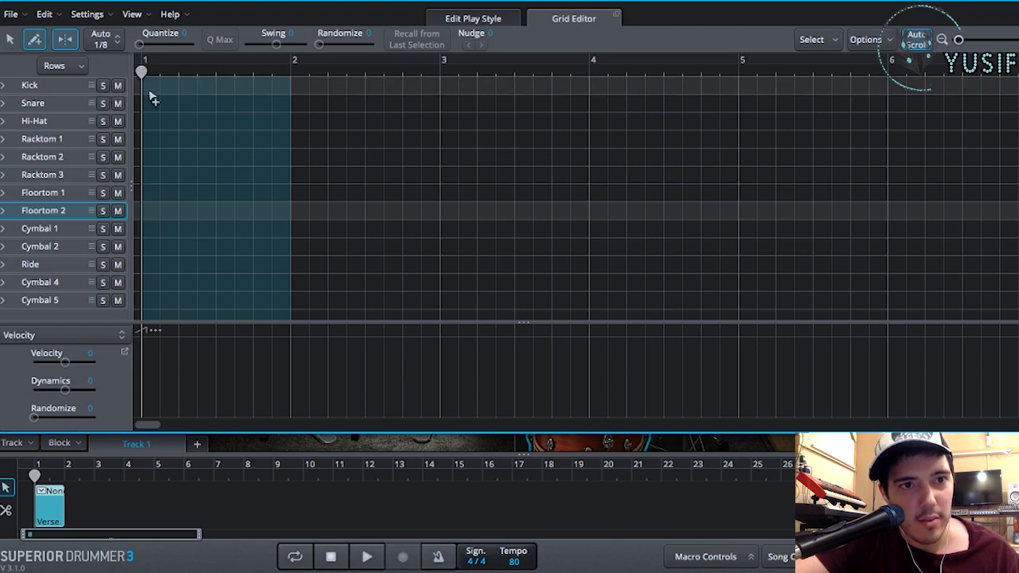
click(146, 124)
click(179, 122)
click(216, 122)
click(253, 122)
click(10, 40)
drag(274, 154, 145, 105)
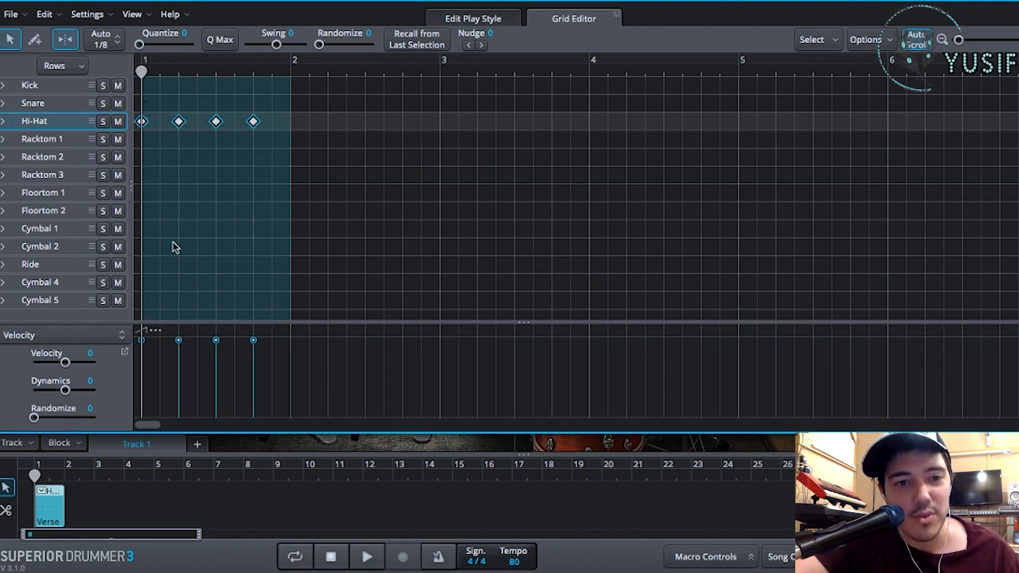
- Try a Dynamics of -11 and a Randomize of 33 on the selected hi-hat velocities
drag(69, 391, 68, 387)
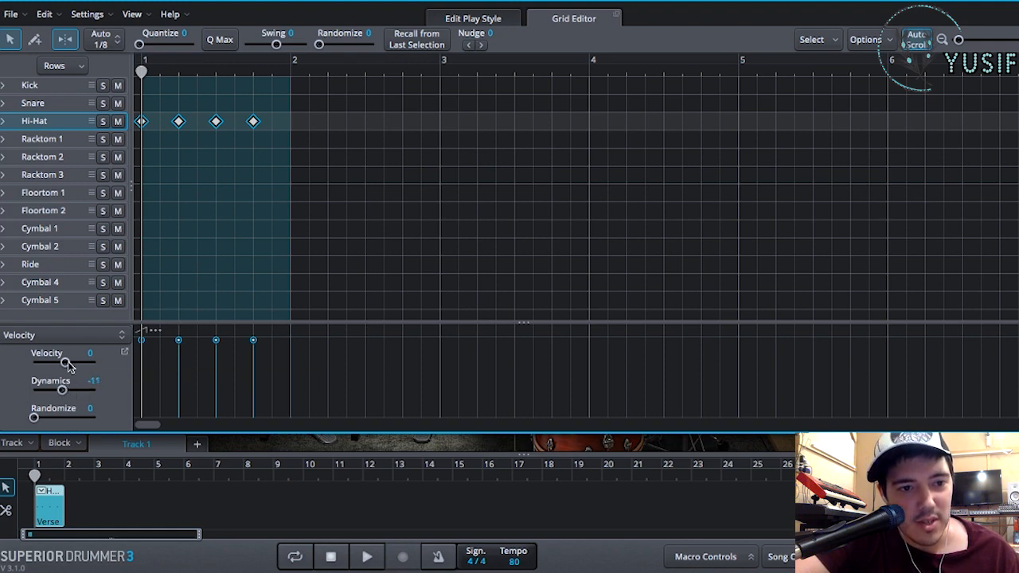
drag(37, 420, 52, 421)
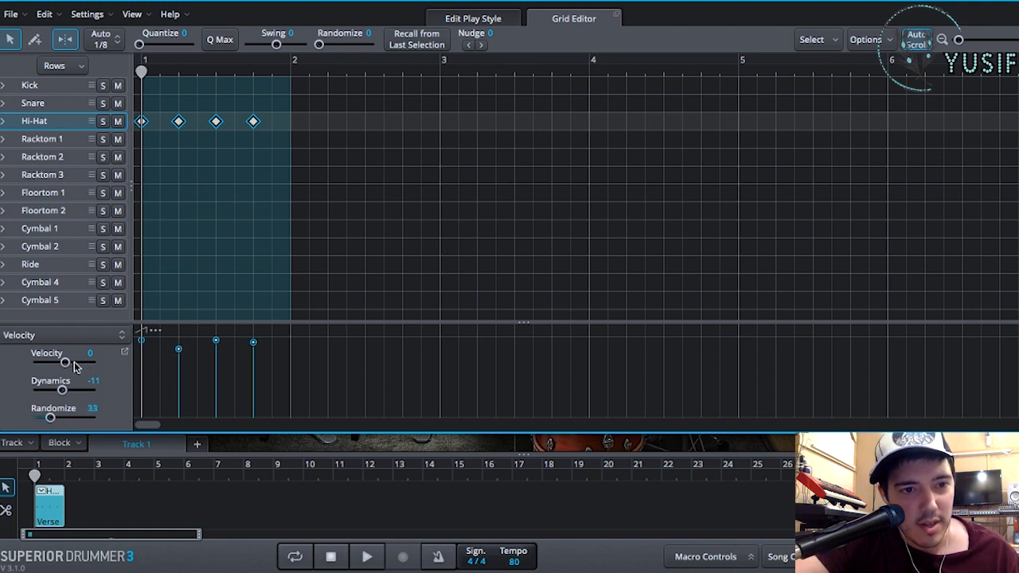
drag(68, 362, 75, 363)
- Lower all four hi-hat velocities, randomize them by 13, and raise the third note's velocity slightly
drag(179, 341, 183, 366)
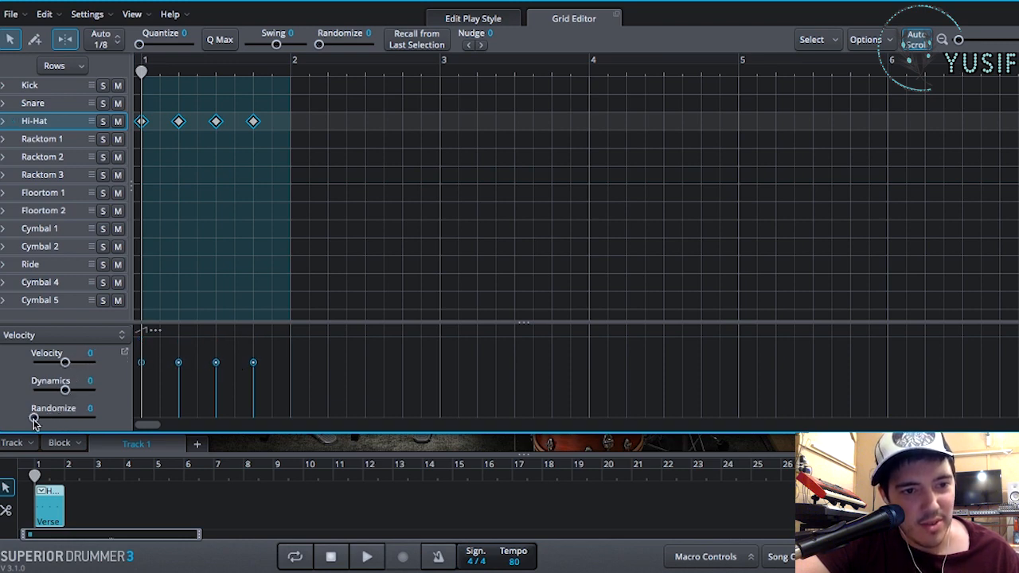
drag(33, 421, 42, 422)
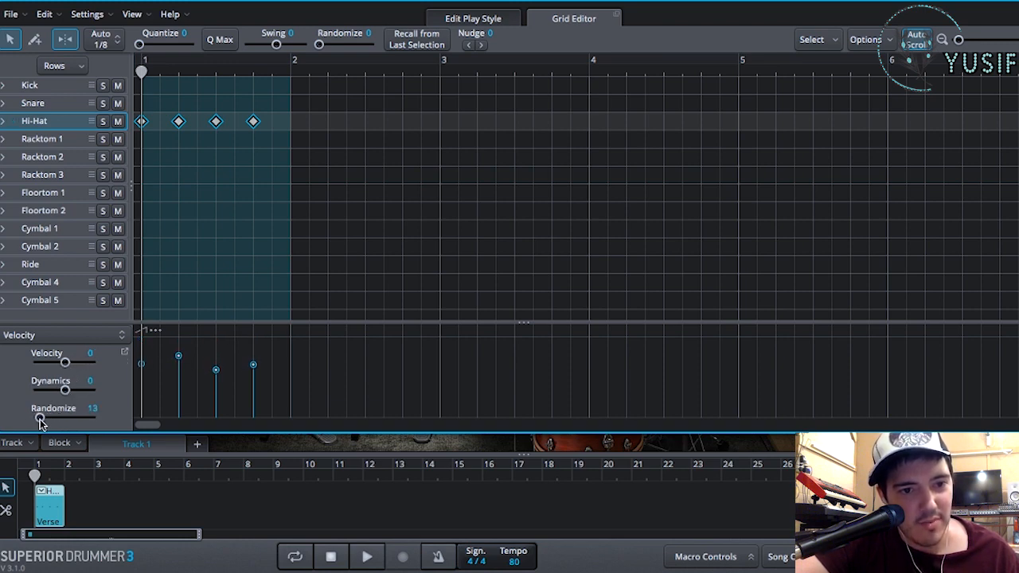
click(217, 368)
drag(218, 369, 218, 363)
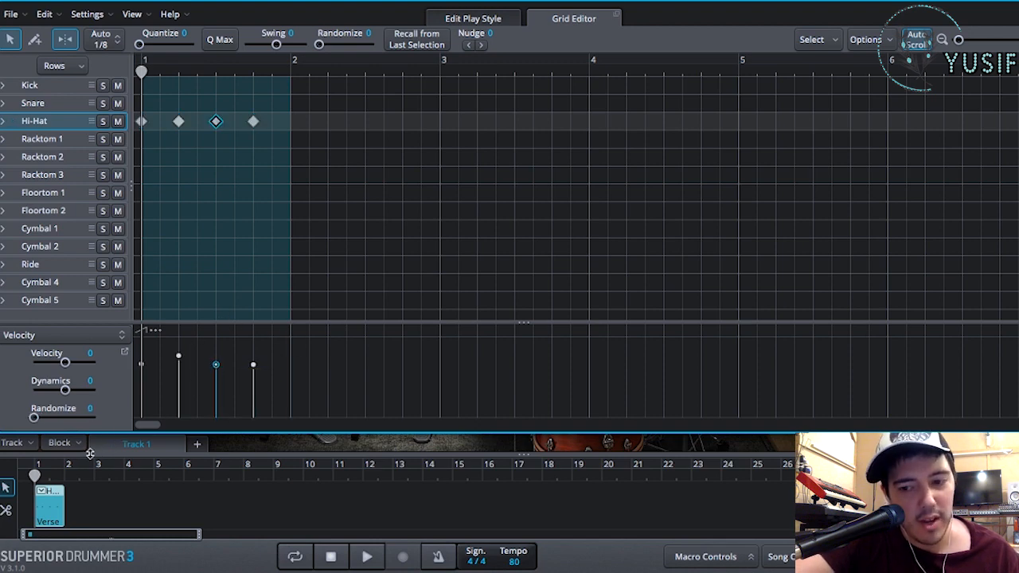
- Play back the one-bar hi-hat count-in to check how it sounds
key(space)
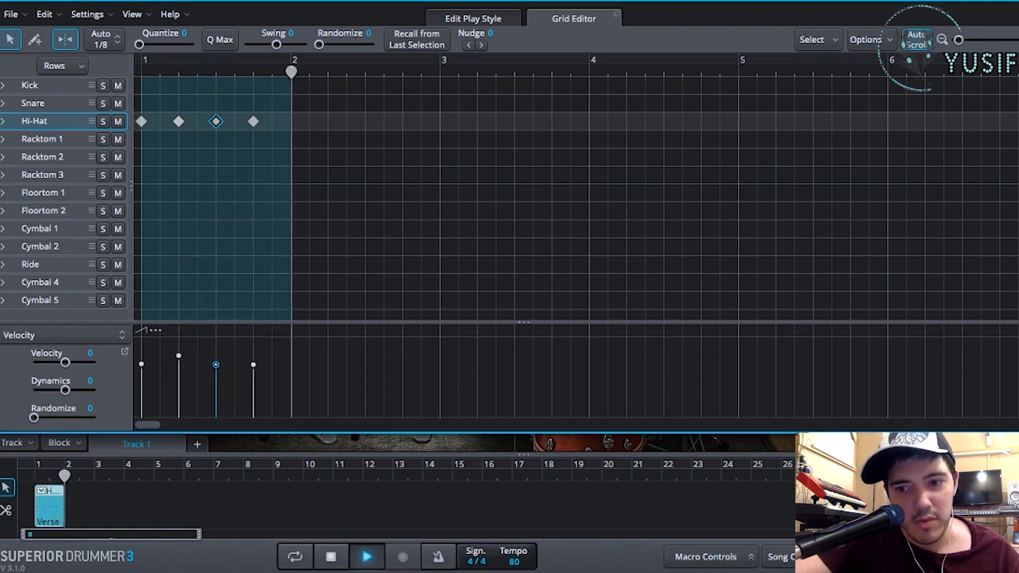
key(space)
key(space)
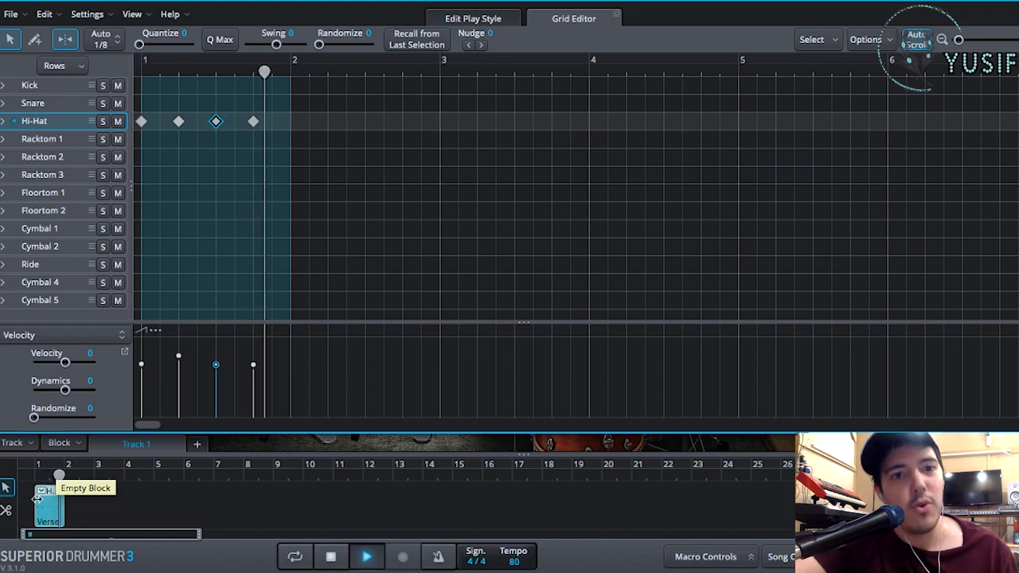
key(space)
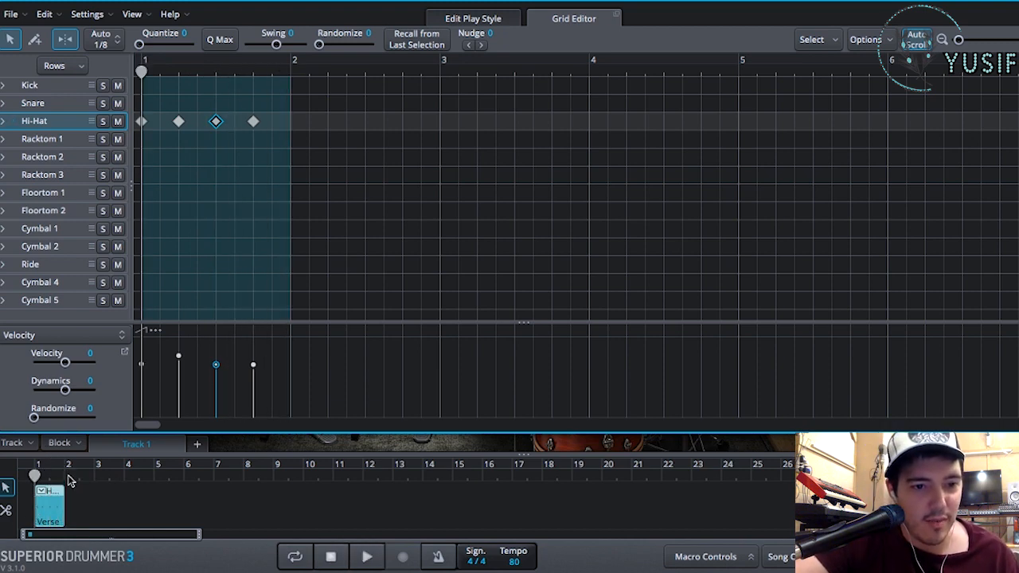
- Move the playhead to bar 2, then leave the Grid Editor for the grooves browser
click(67, 476)
click(1014, 13)
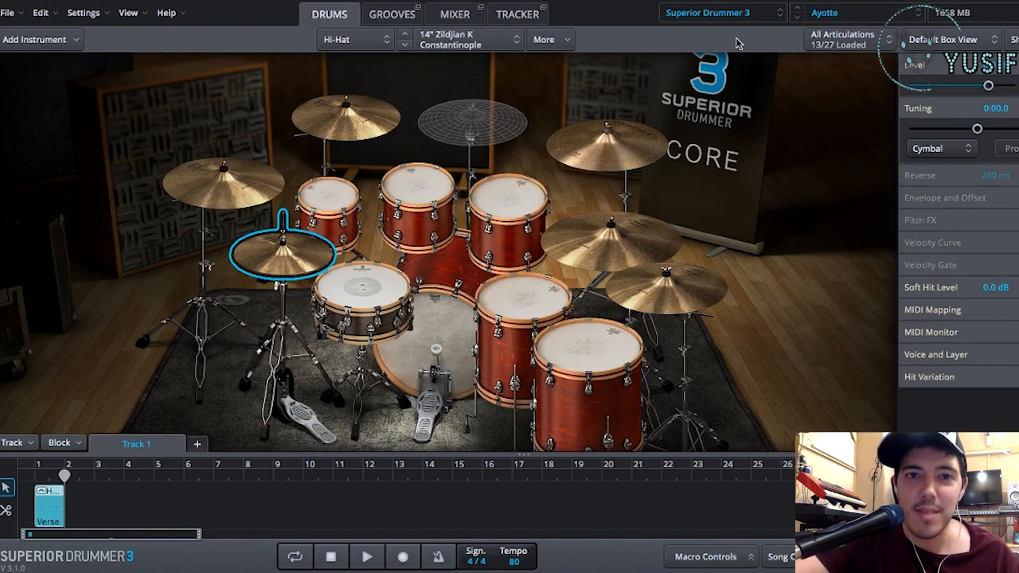
click(391, 18)
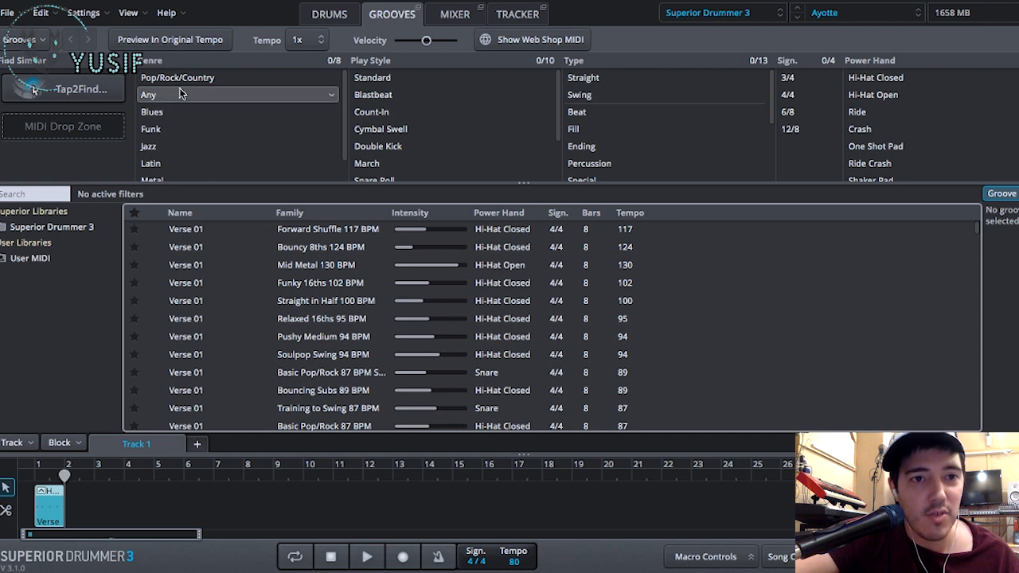
- Look through the groove genres and preview the Verse 01 groove of Basic Pop/Rock 87 BPM
scroll(181, 85, down, 1)
scroll(181, 85, up, 1)
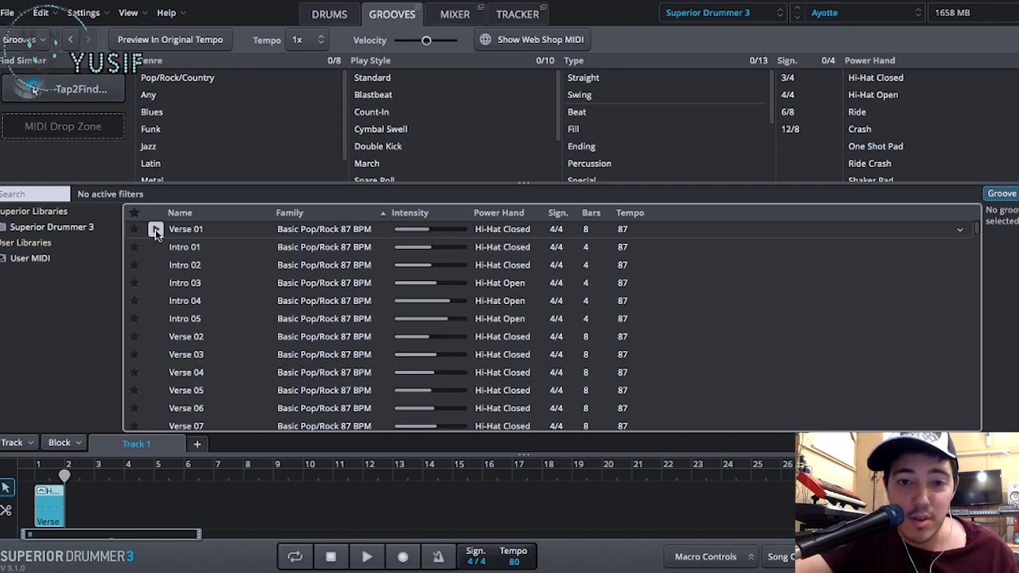
scroll(155, 229, down, 1)
scroll(155, 231, up, 1)
click(155, 230)
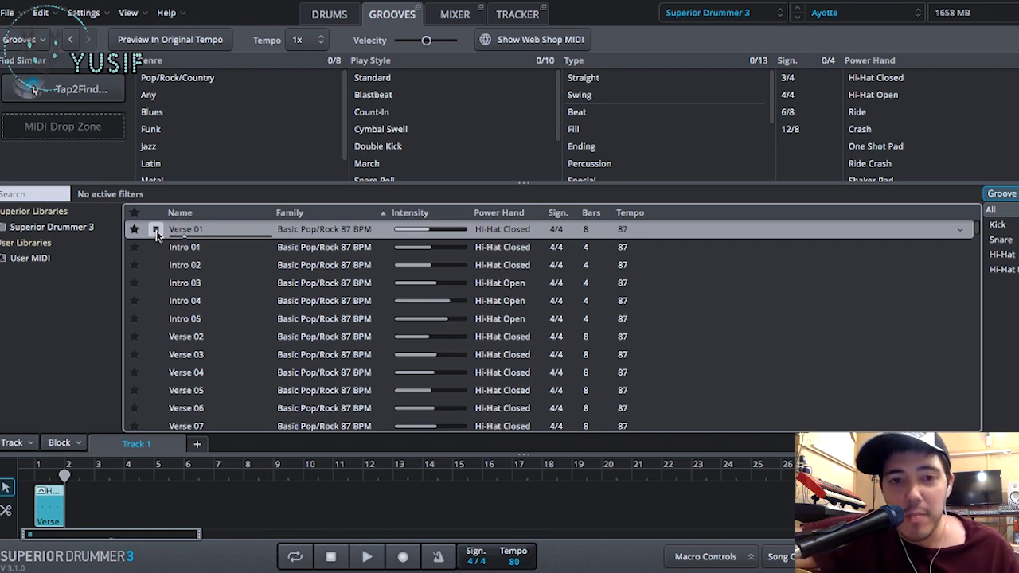
click(157, 230)
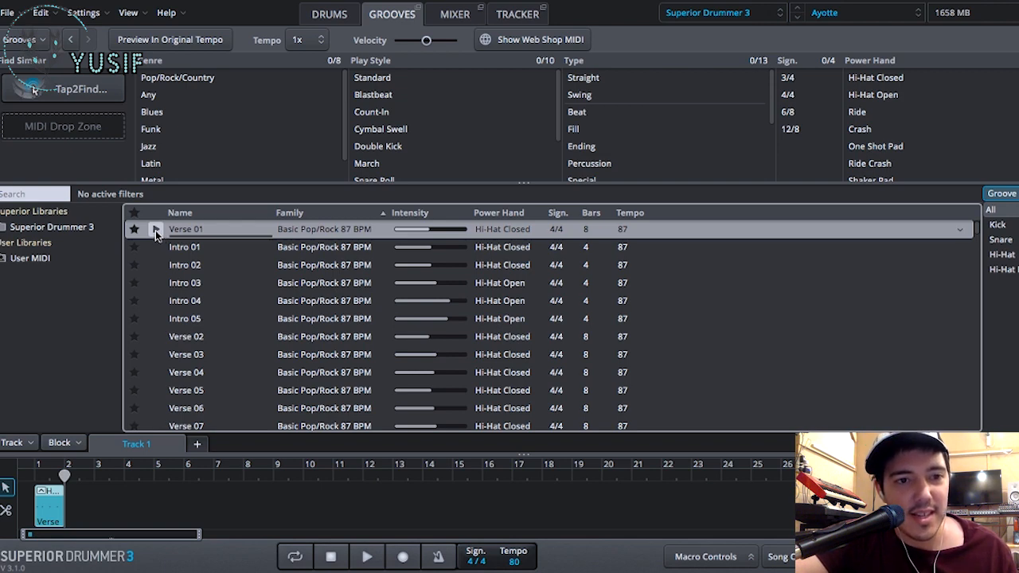
- Set the song tempo to 85 and preview the Verse 01 groove at that tempo
click(514, 562)
text(85)
key(Return)
scroll(176, 312, down, 1)
scroll(177, 310, down, 3)
scroll(175, 310, up, 4)
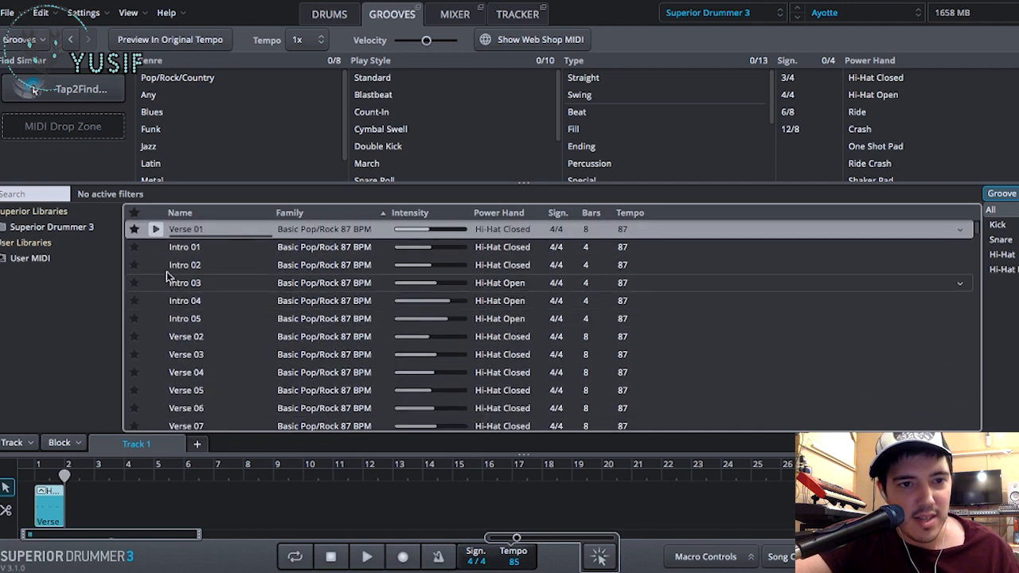
click(156, 230)
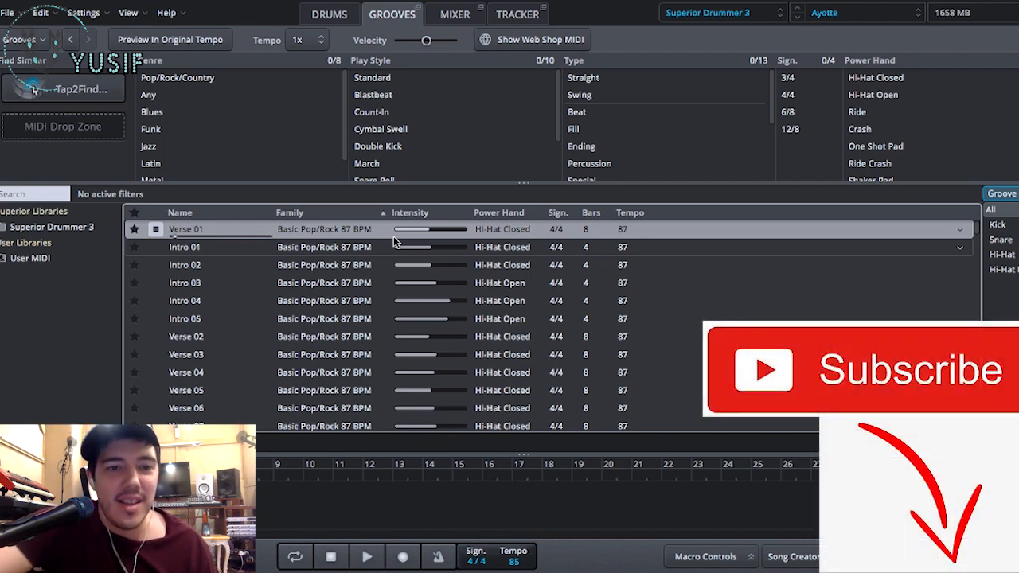
- Place the Verse 01 groove on Track 1 from bar 2 and move the playhead to its end at bar 10
click(394, 234)
drag(194, 213, 68, 495)
drag(132, 521, 129, 521)
click(211, 476)
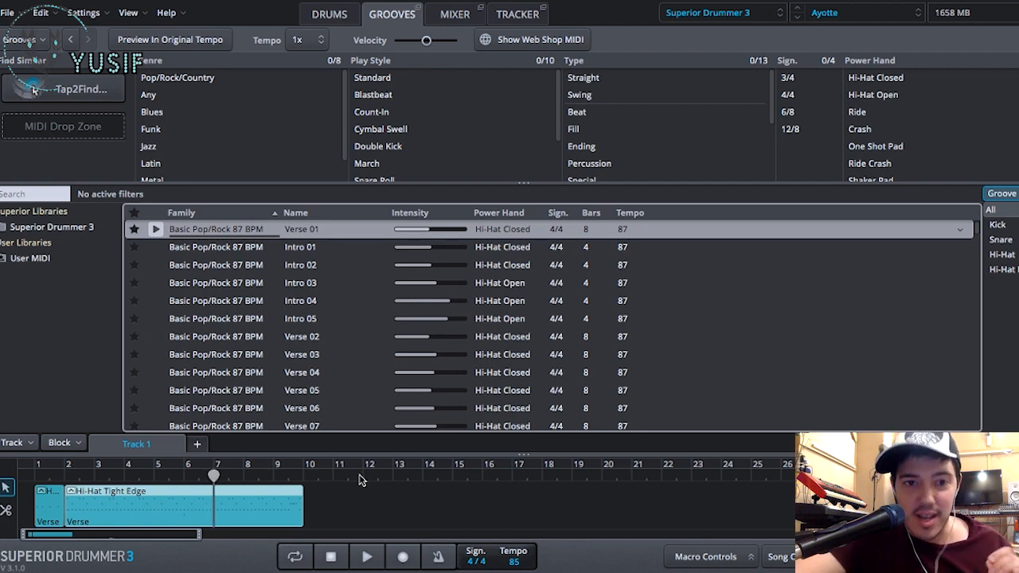
click(305, 475)
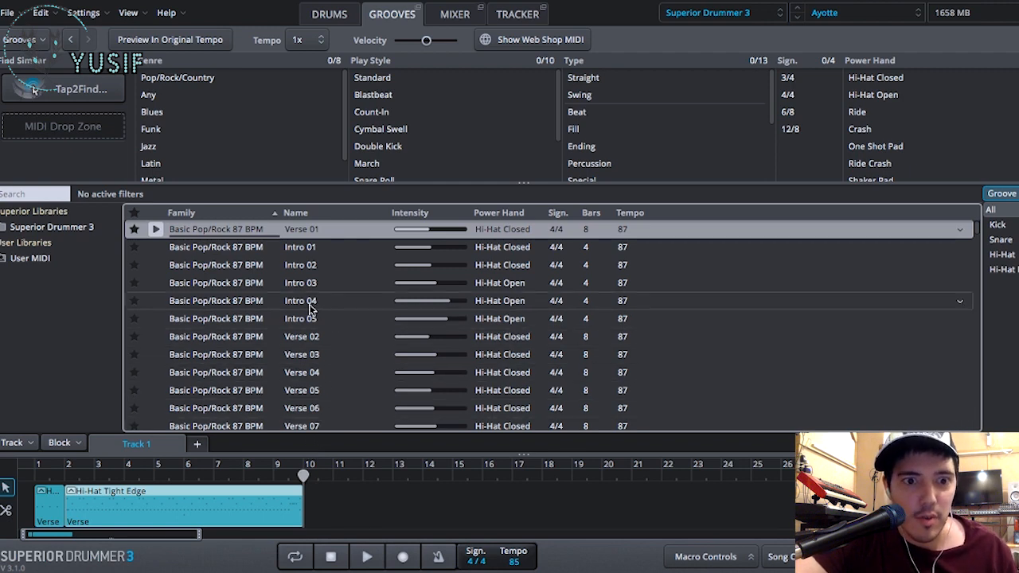
- Copy the eight-bar Verse 01 block on Track 1 and paste the copy at bar 10
scroll(226, 288, down, 1)
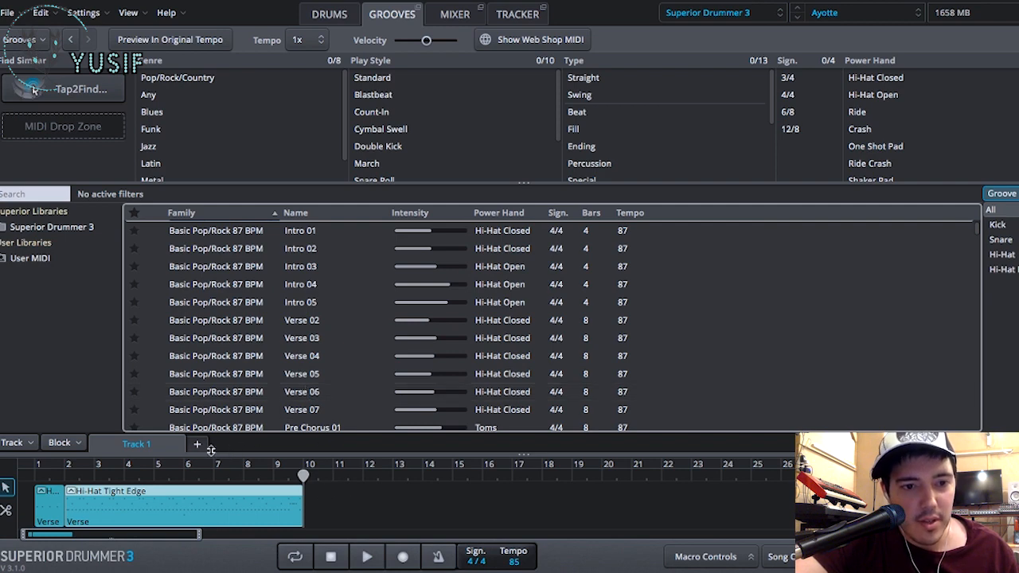
right_click(272, 518)
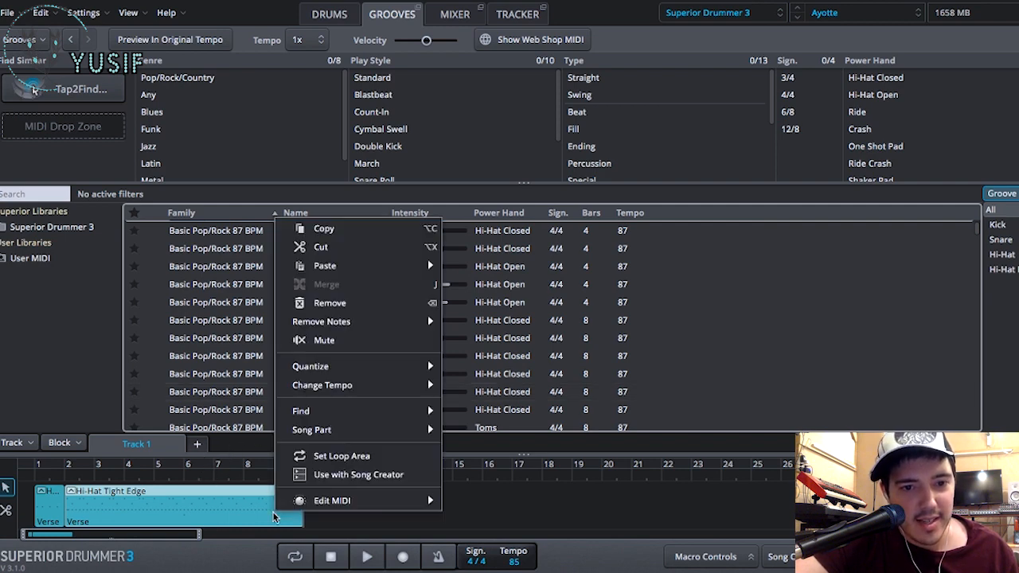
click(245, 487)
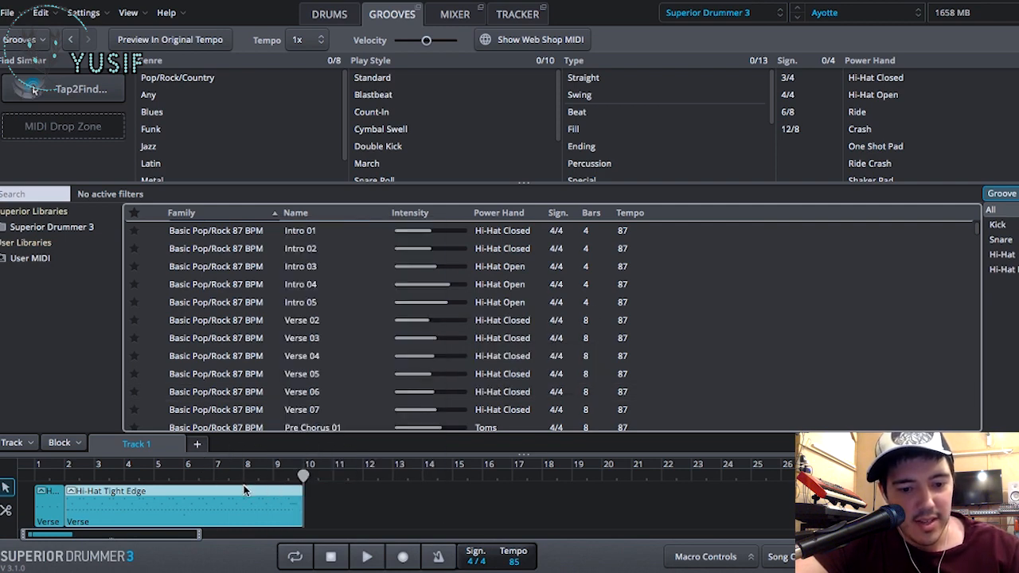
key(ctrl+v)
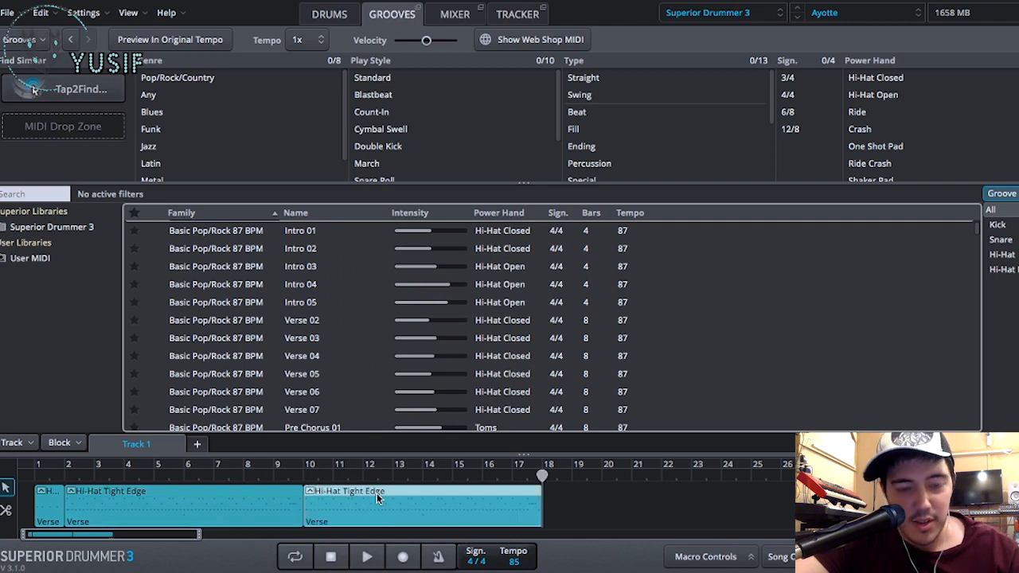
- Set the song part of the one-bar hi-hat count-in block to Ending and play the track from bar 1
right_click(45, 509)
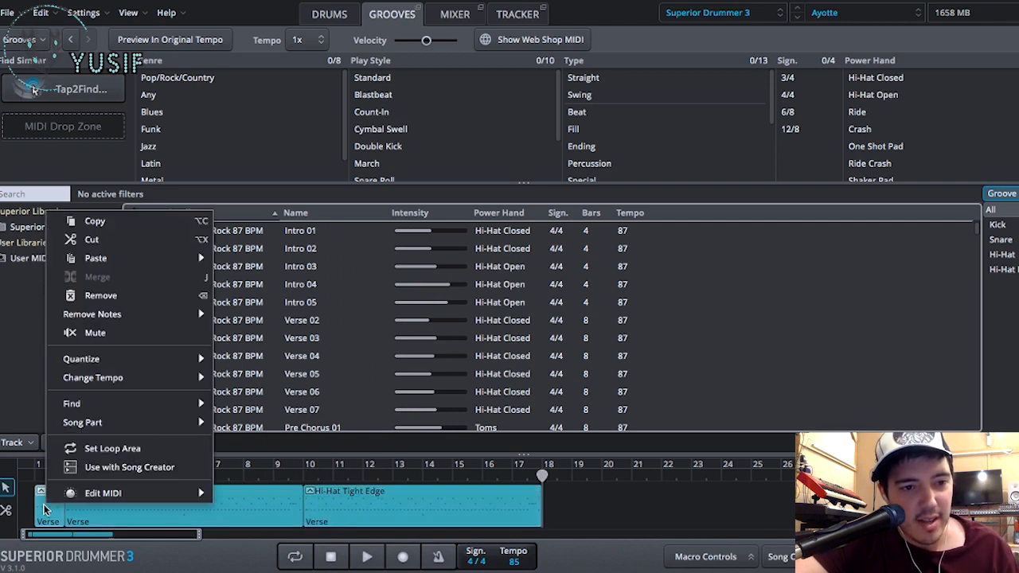
mouse_move(111, 420)
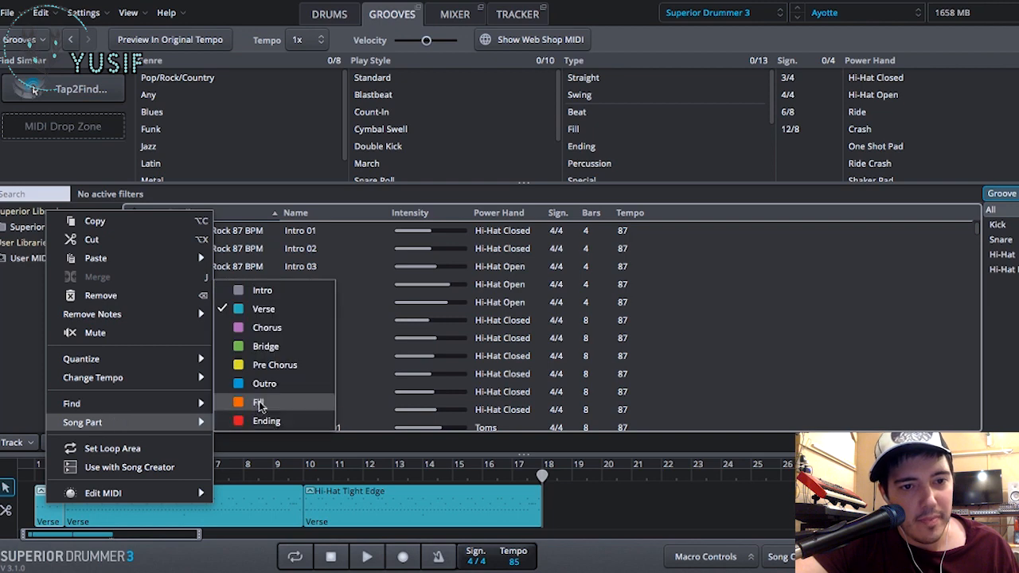
click(266, 420)
click(36, 476)
key(space)
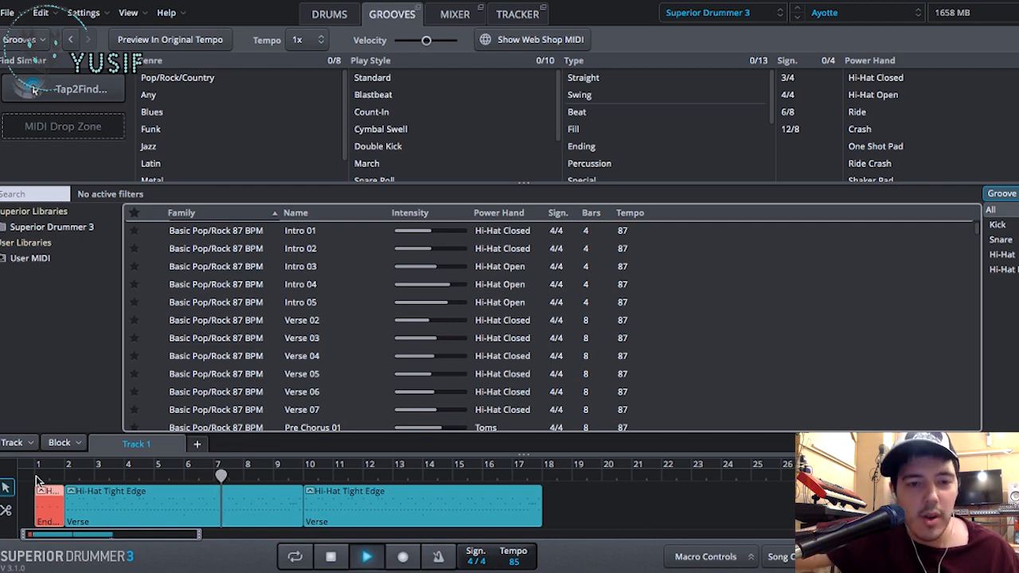
key(space)
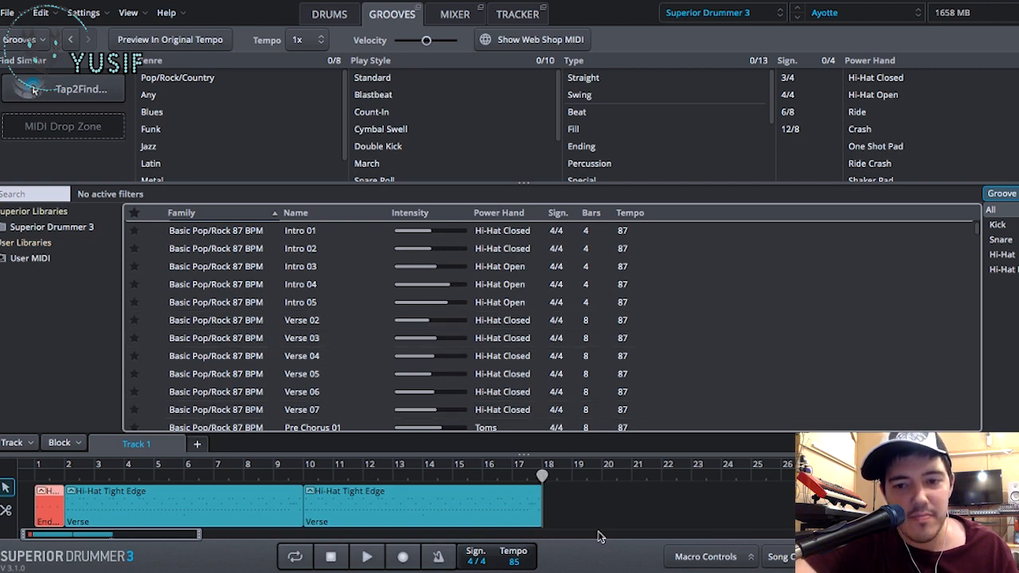
- Tap a kick and snare pattern in Tap2Find, show the matching grooves and preview Fills 02 of Swingy Pop/Rock 74 BPM
click(774, 557)
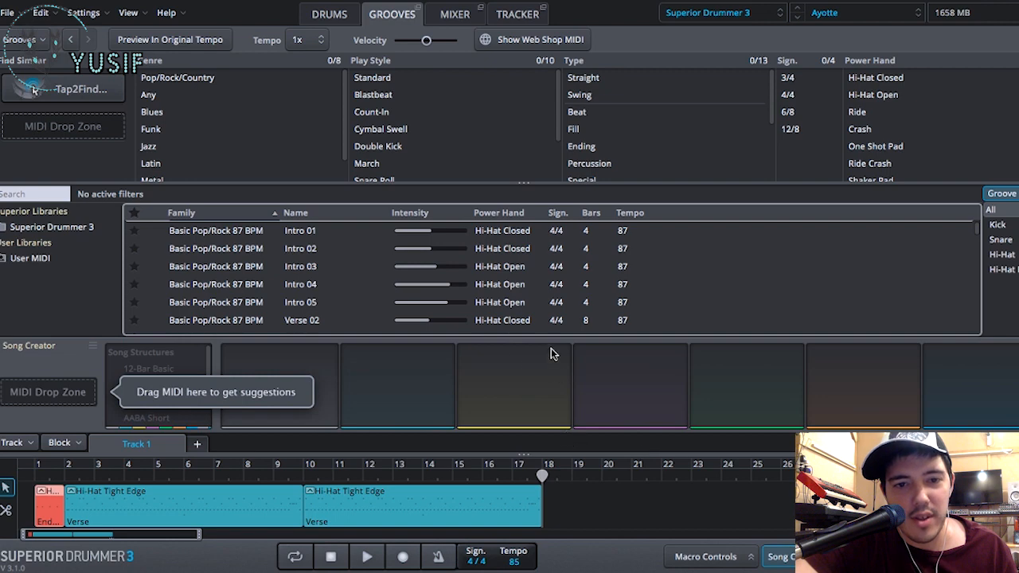
drag(153, 513, 100, 173)
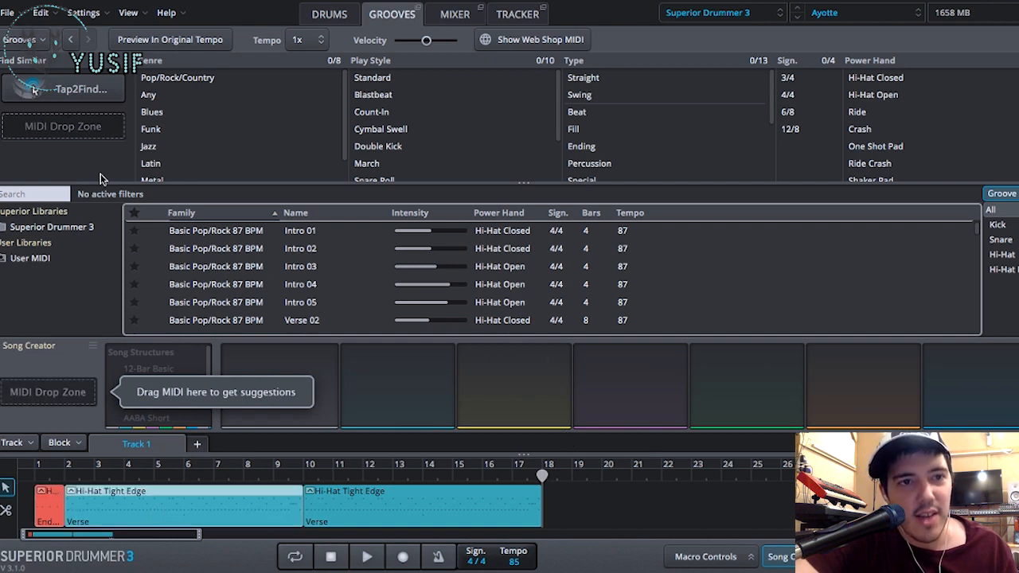
click(94, 91)
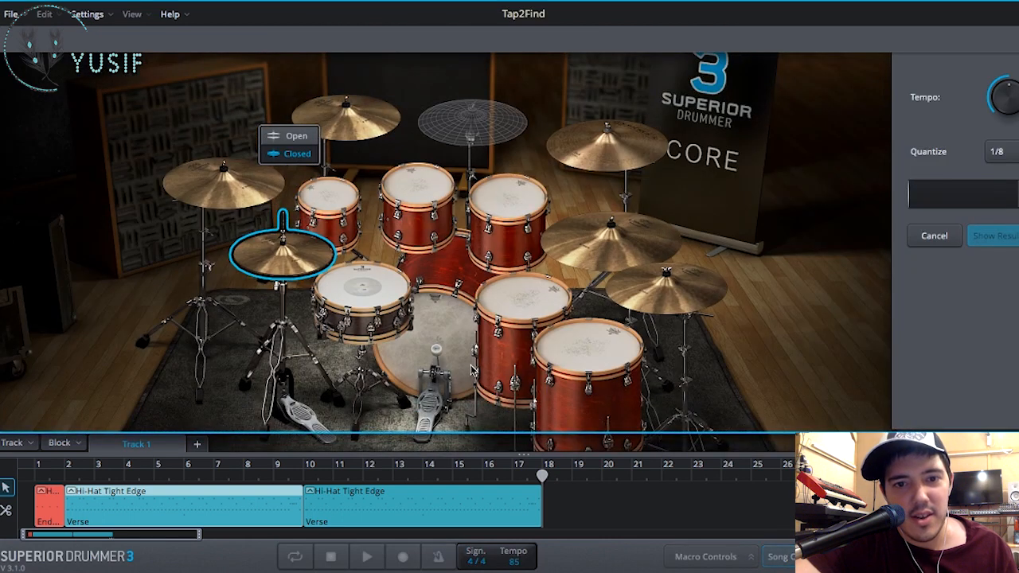
click(434, 338)
click(434, 337)
click(386, 297)
click(432, 336)
click(432, 336)
click(433, 336)
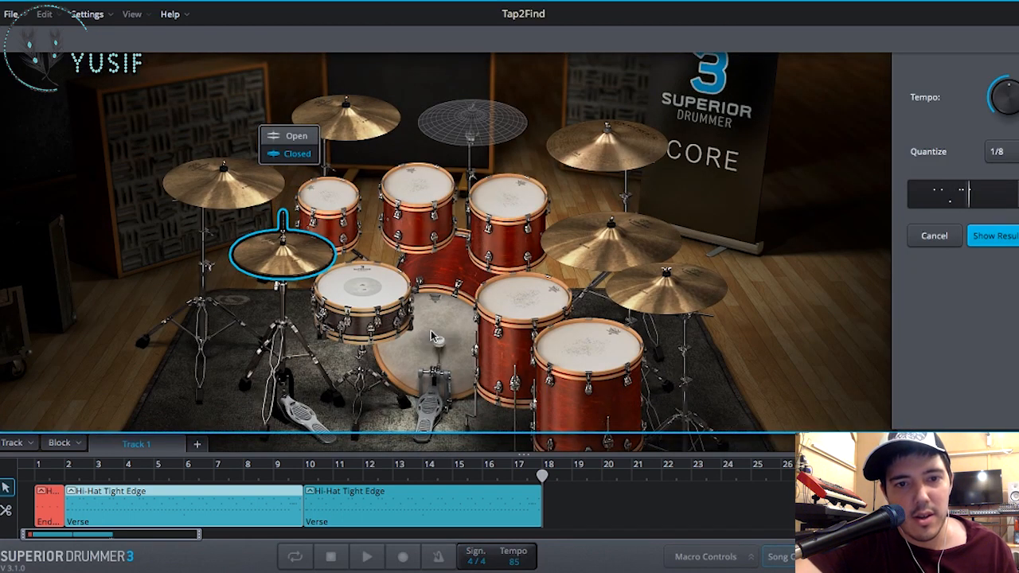
click(994, 236)
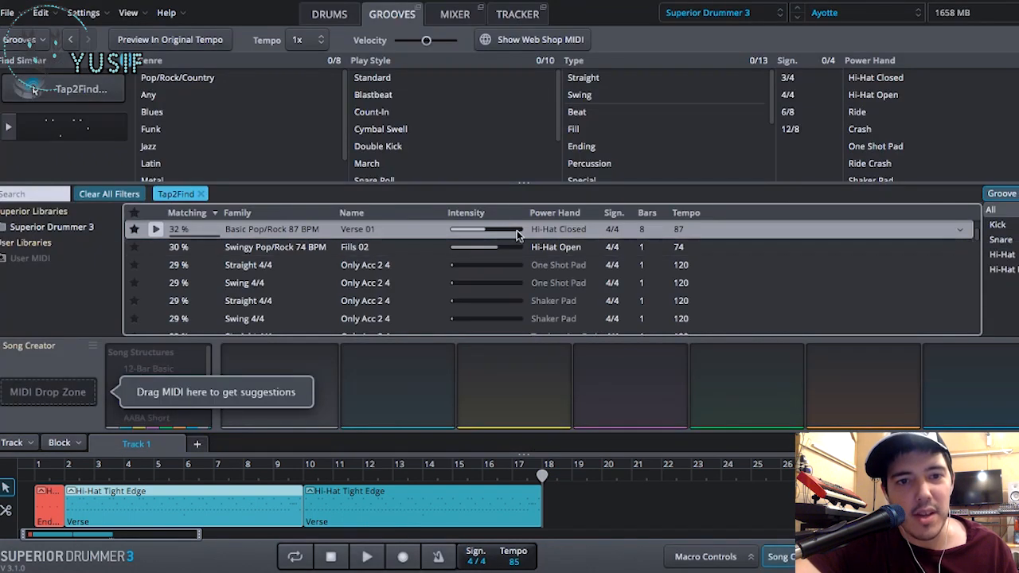
click(158, 248)
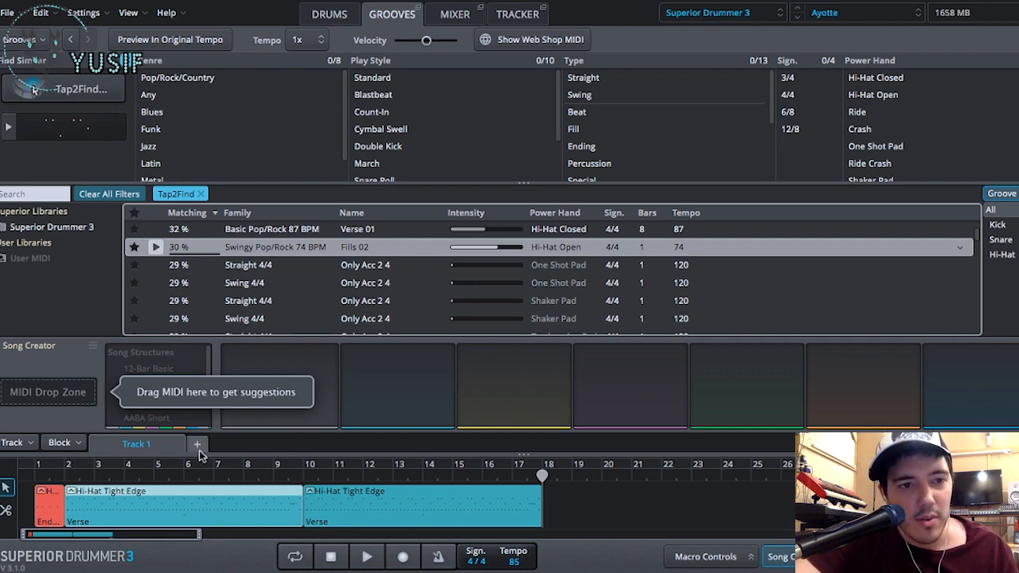
- Load the first verse block into Song Creator and preview the suggested Chorus 2 and Chorus 6 grooves, then close Song Creator
click(776, 556)
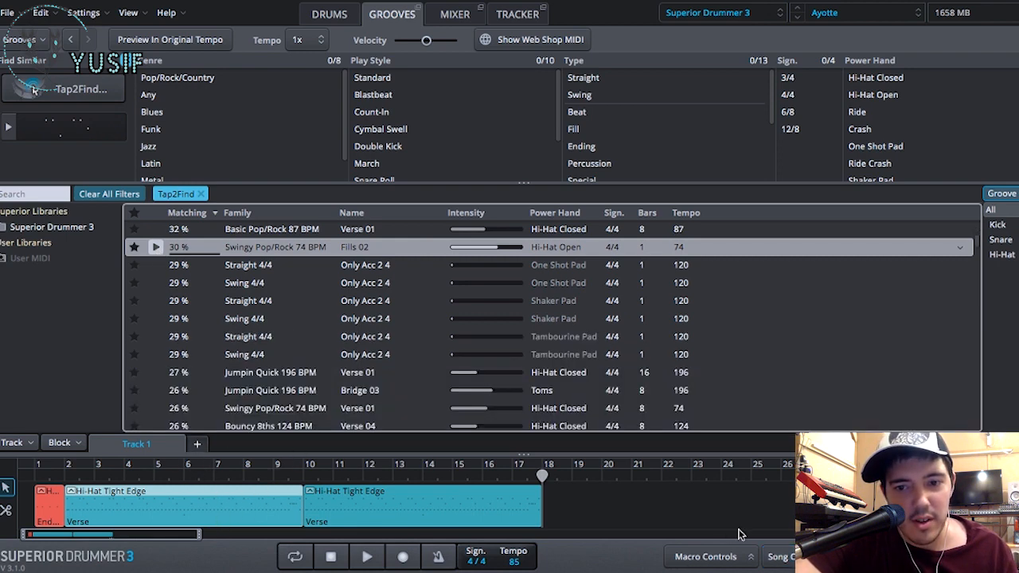
click(777, 556)
drag(281, 507, 59, 396)
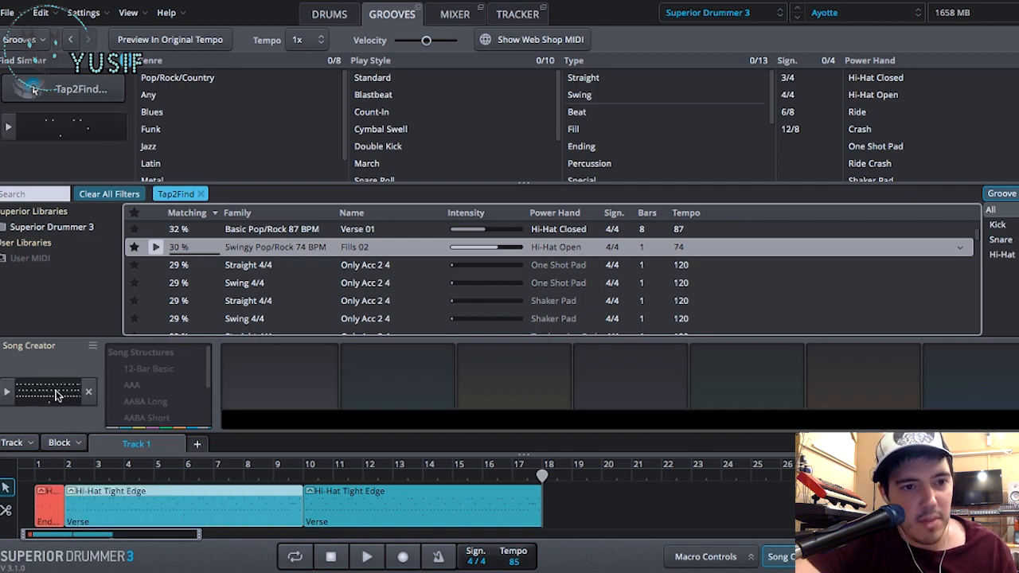
scroll(324, 362, up, 1)
scroll(323, 361, down, 1)
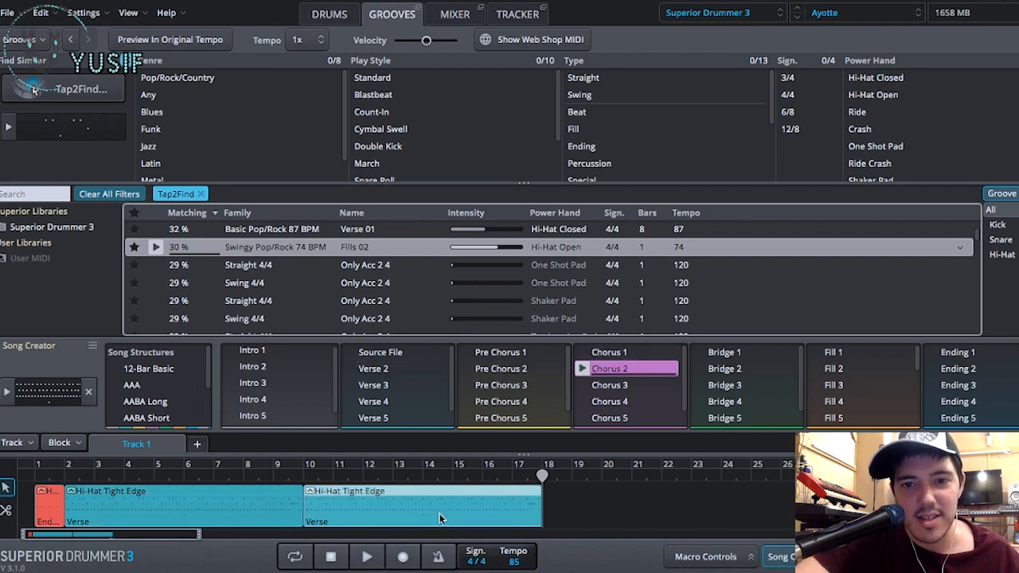
scroll(619, 402, down, 1)
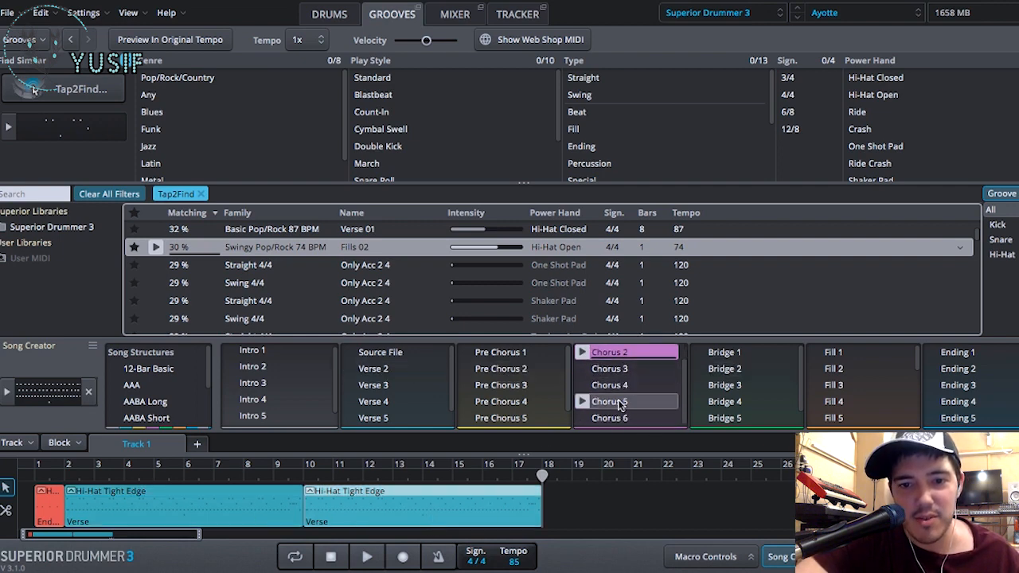
click(582, 419)
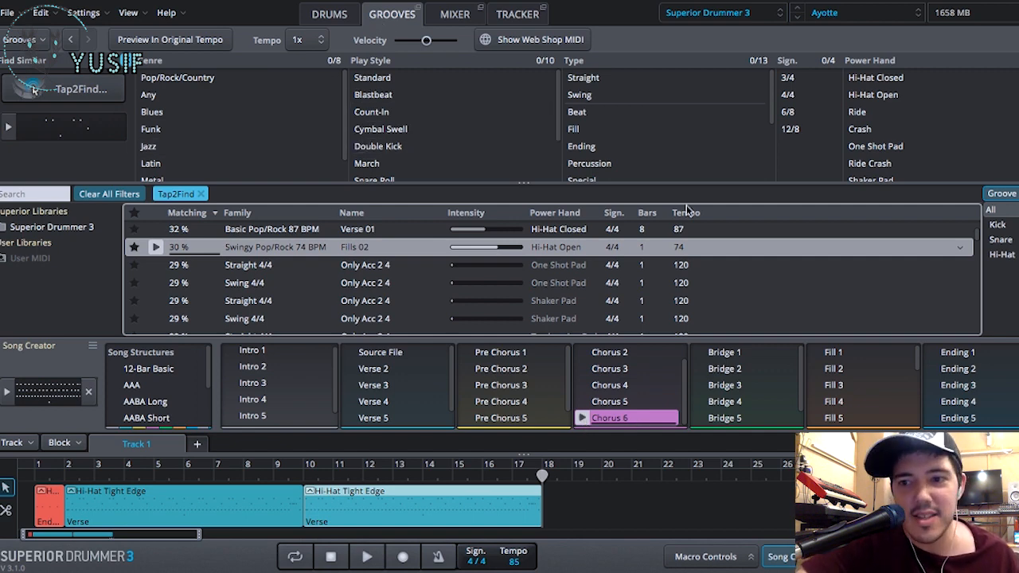
click(802, 556)
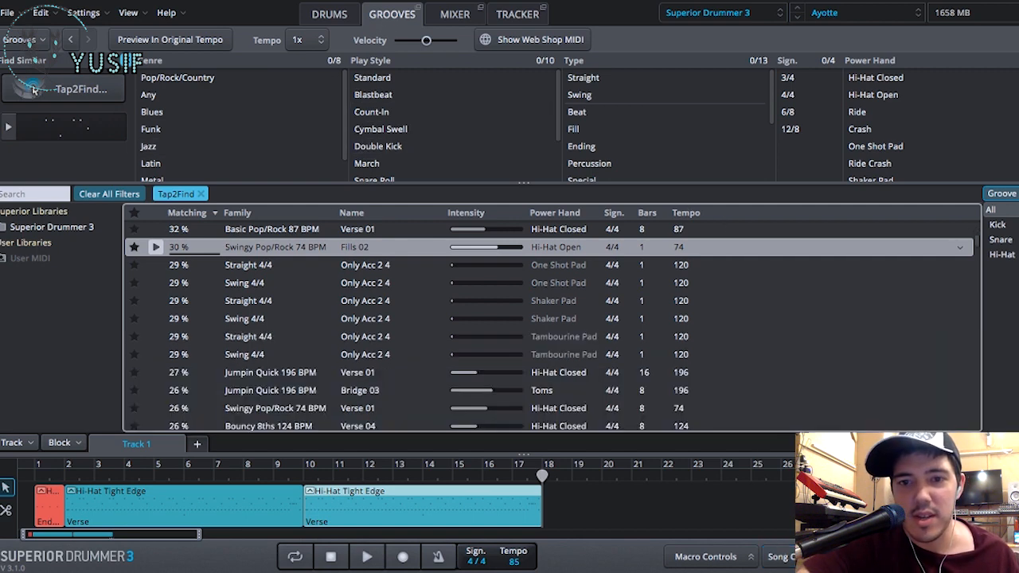
- Clear the Tap2Find filter, sorting grooves by family, and place Chorus 01 of Basic Pop/Rock 87 BPM at bar 18 on Track 1
click(201, 194)
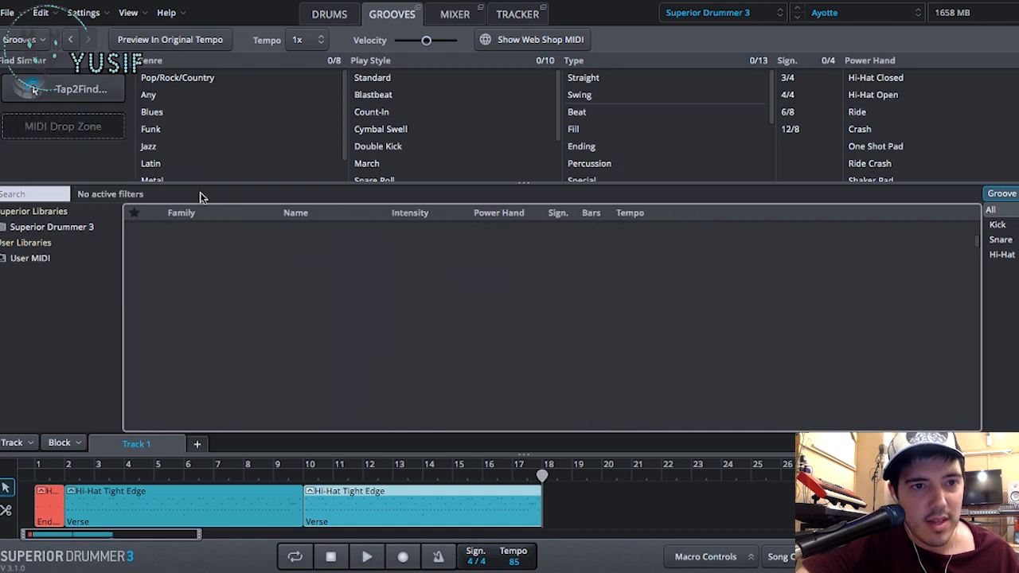
click(236, 215)
scroll(226, 249, down, 5)
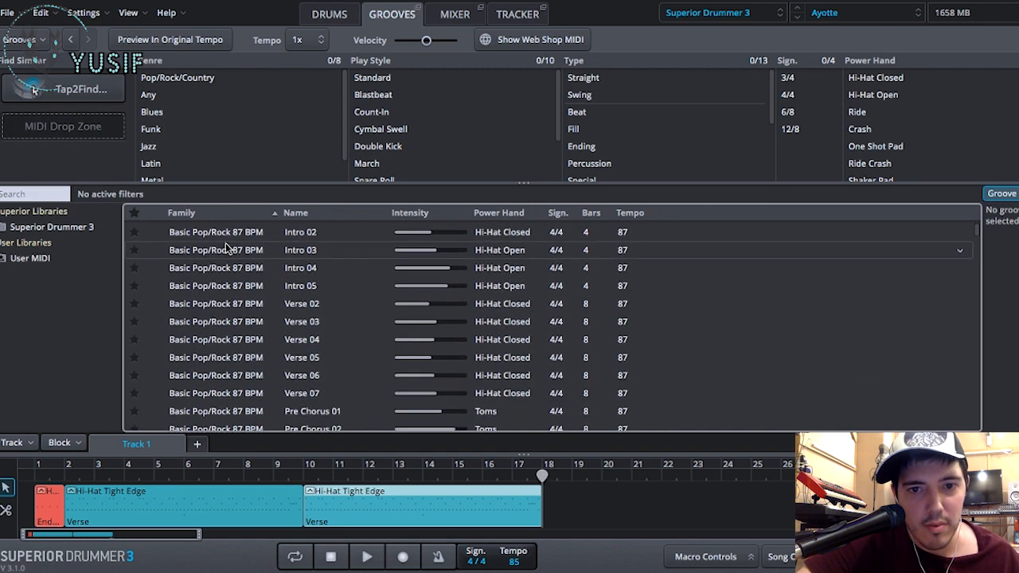
scroll(227, 249, down, 2)
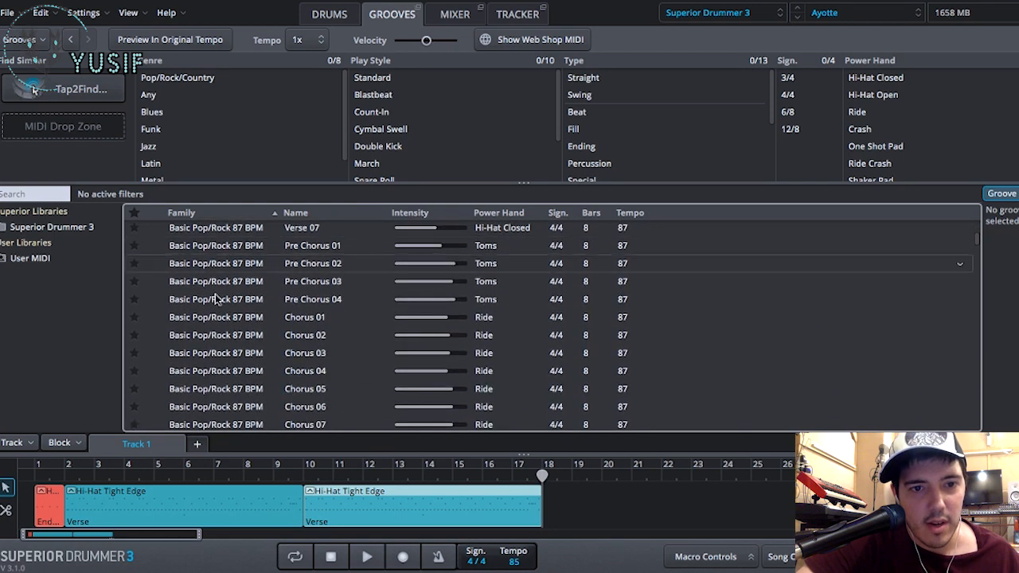
drag(213, 322, 545, 497)
key(space)
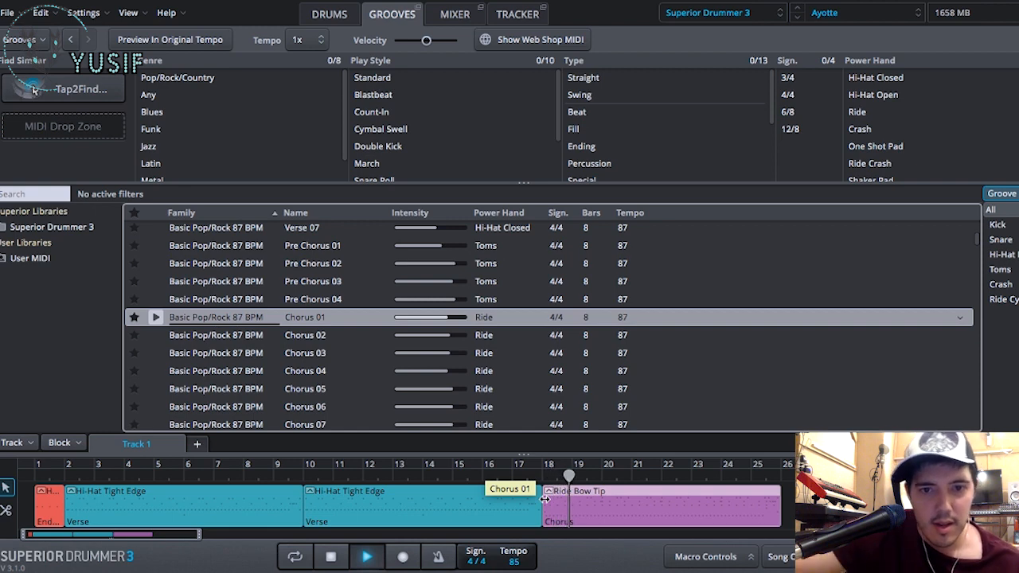
key(space)
- Open the chorus block in Edit Play Style, change the ride's Power Hand articulation to Bell Shank and play the block
scroll(509, 374, down, 3)
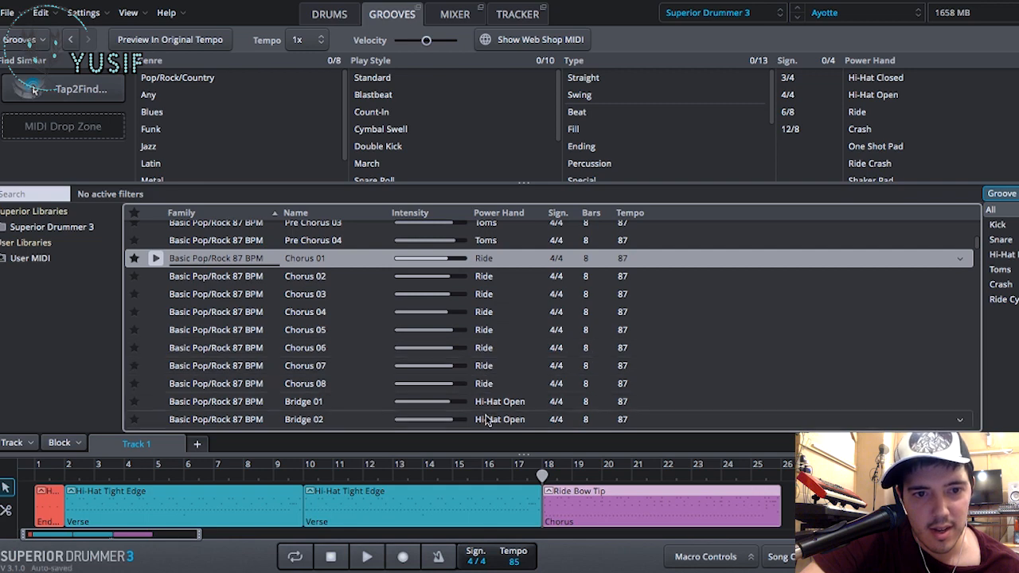
double_click(582, 507)
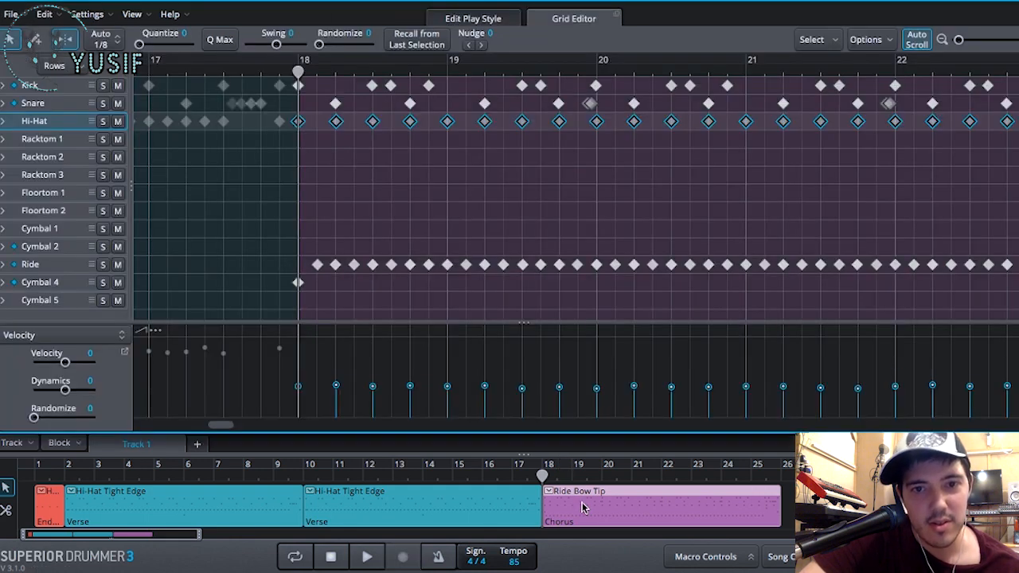
click(473, 19)
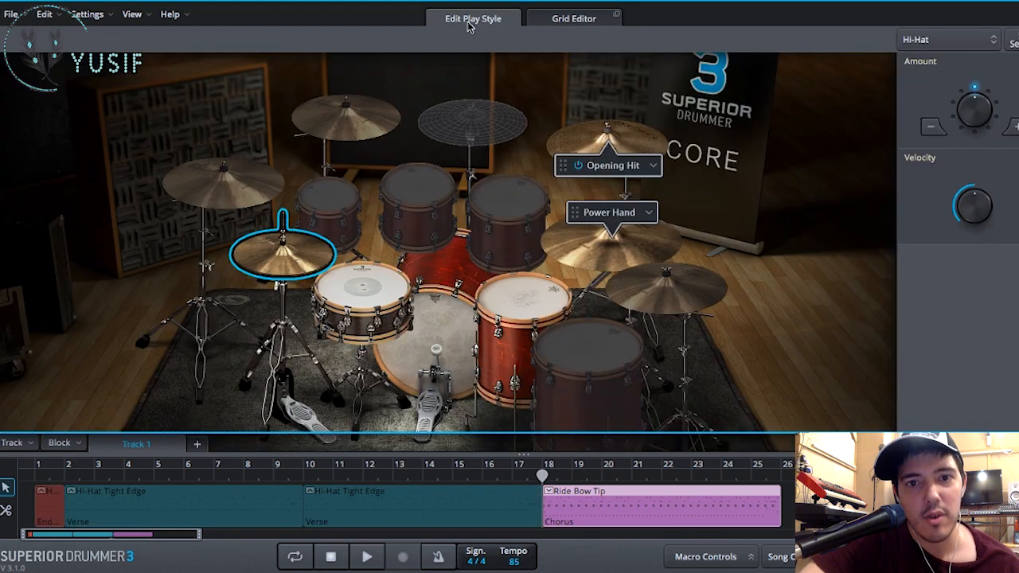
click(650, 218)
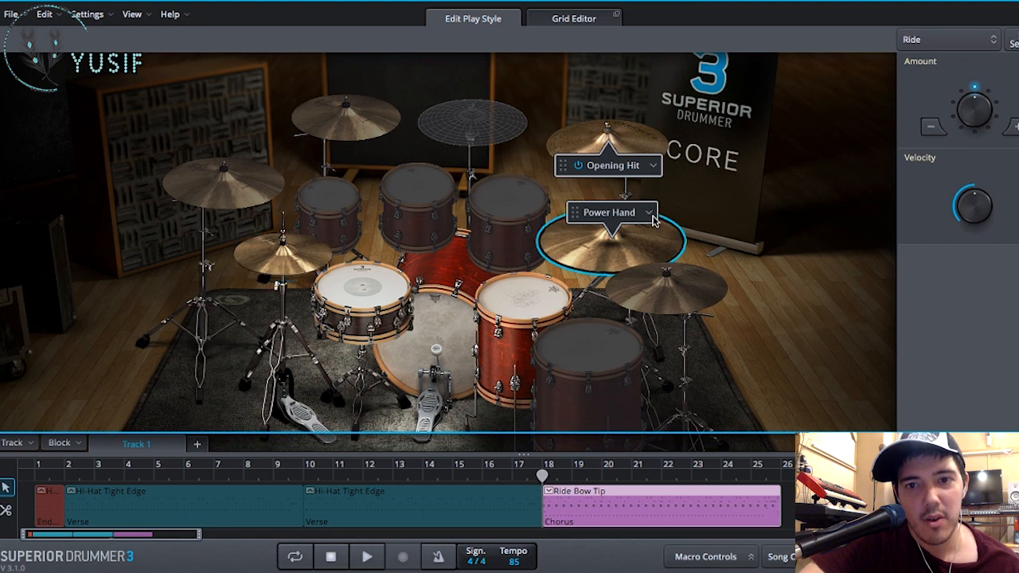
click(649, 214)
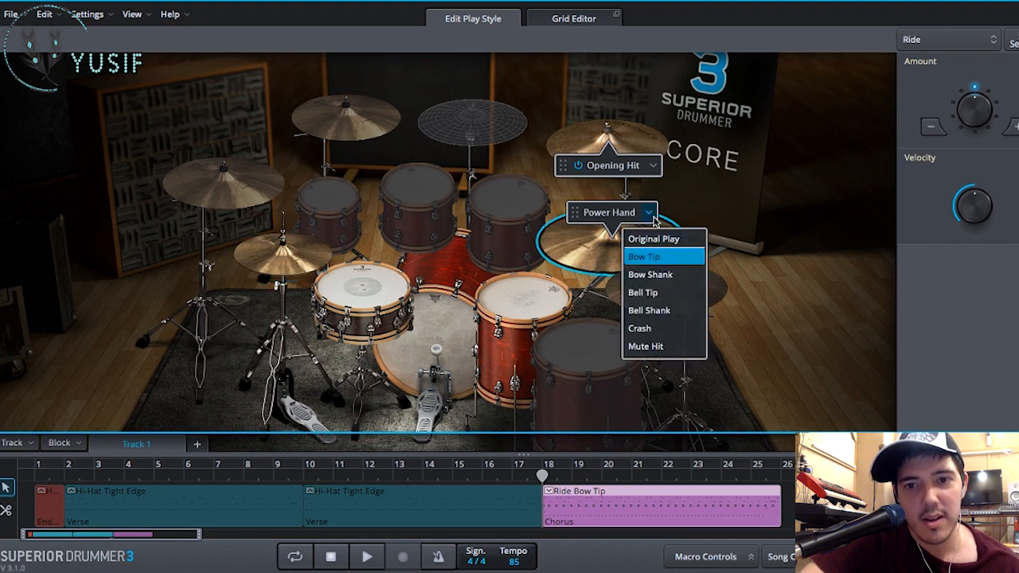
click(669, 312)
key(space)
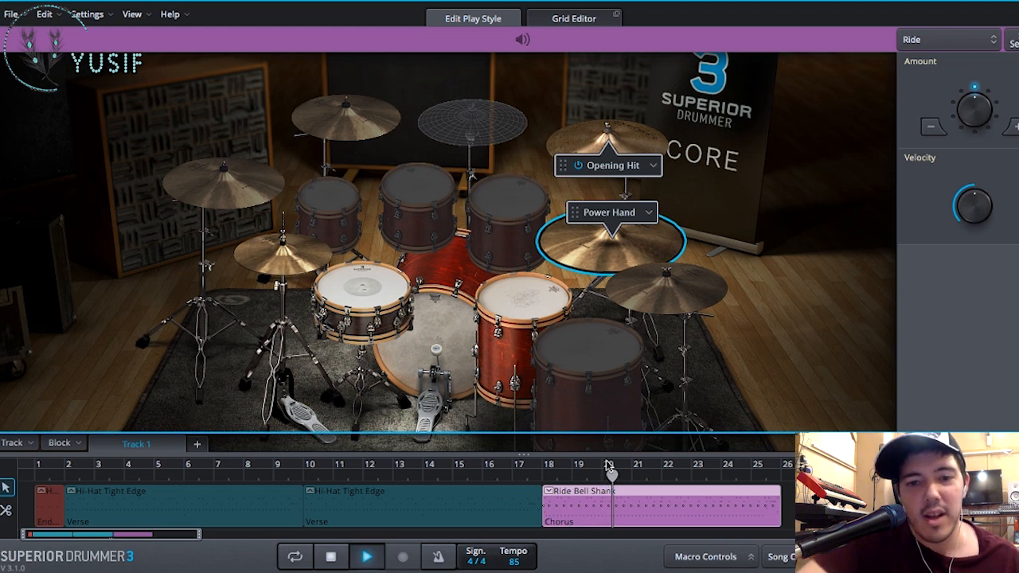
key(space)
- Raise the kick's Amount in the chorus block to a total of 40 hits and play the block
click(444, 343)
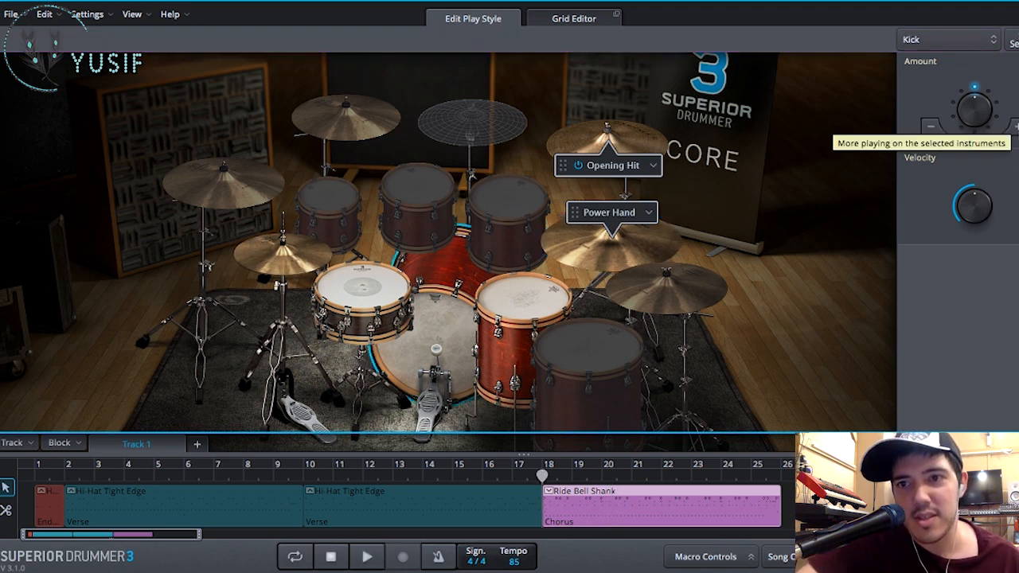
click(1014, 128)
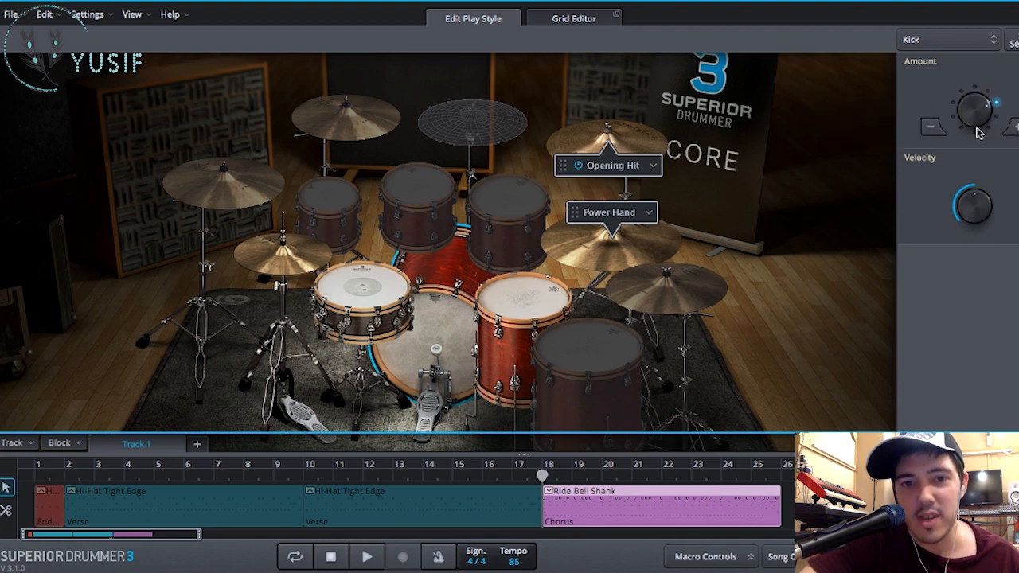
key(space)
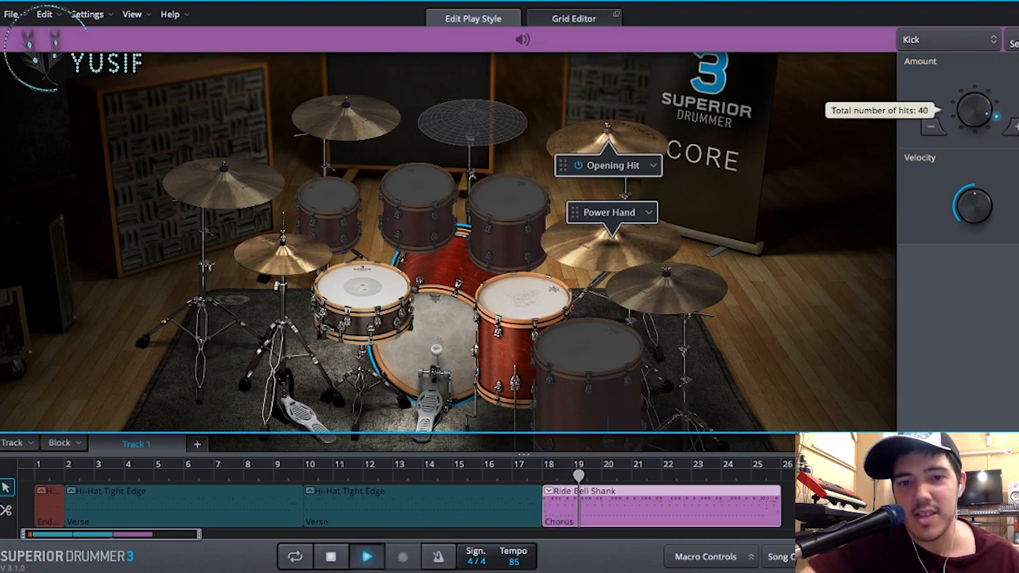
- Raise the snare's Amount in the chorus block to a total of 42 hits while it plays
click(362, 297)
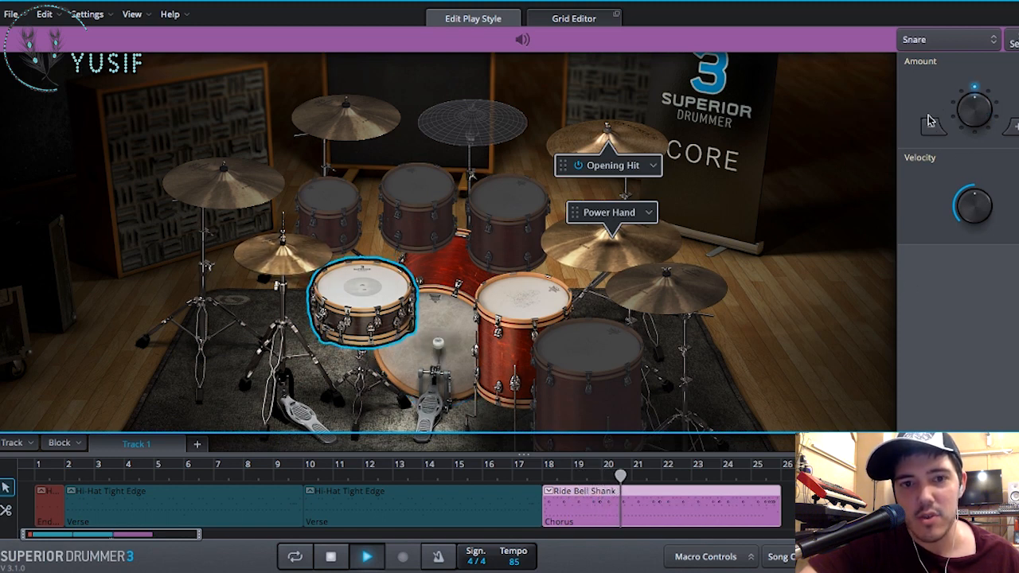
click(1014, 128)
click(1014, 127)
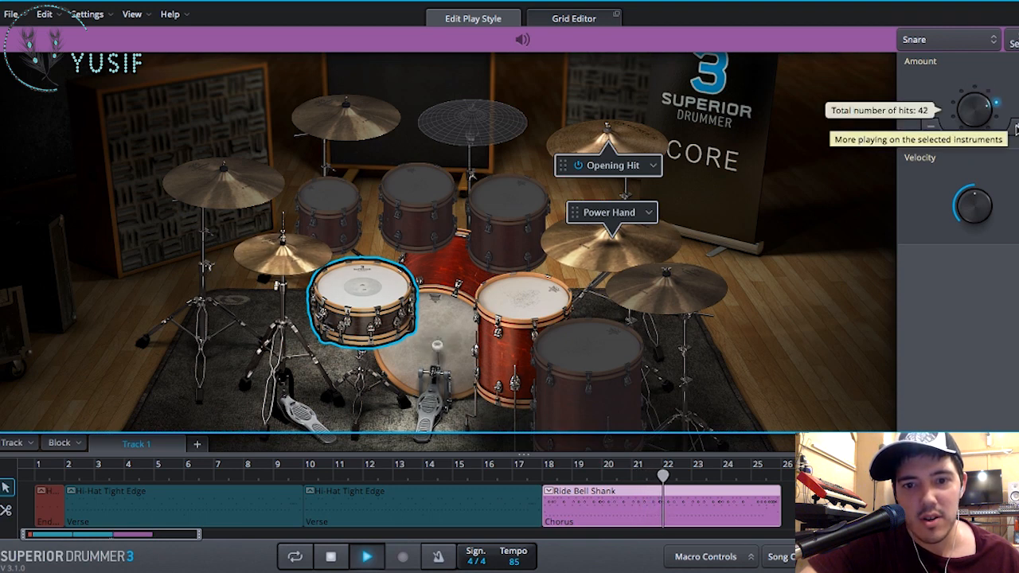
- Replay the transition from the verse into the chorus, starting between bars 16 and 17
click(528, 476)
click(503, 476)
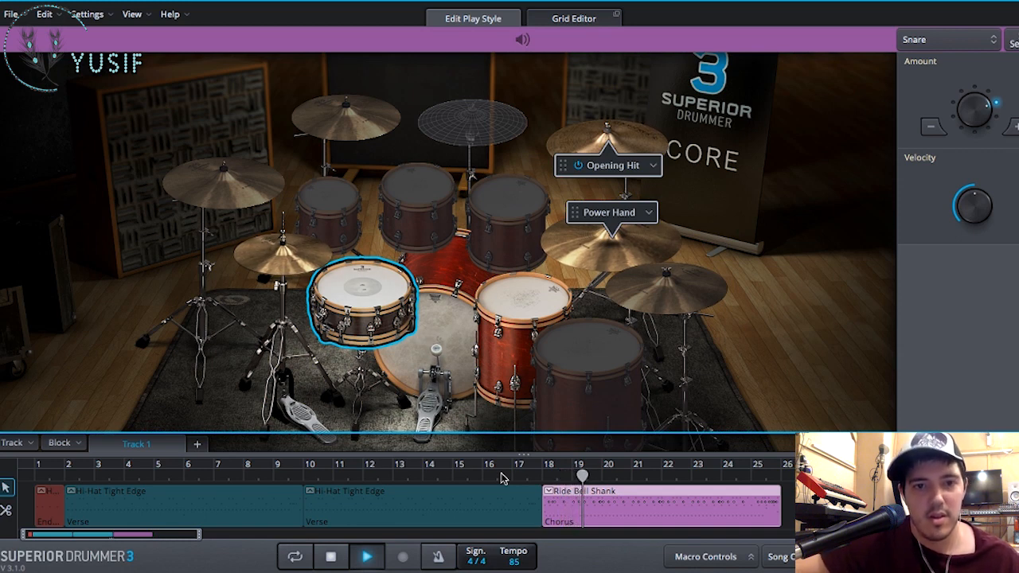
key(space)
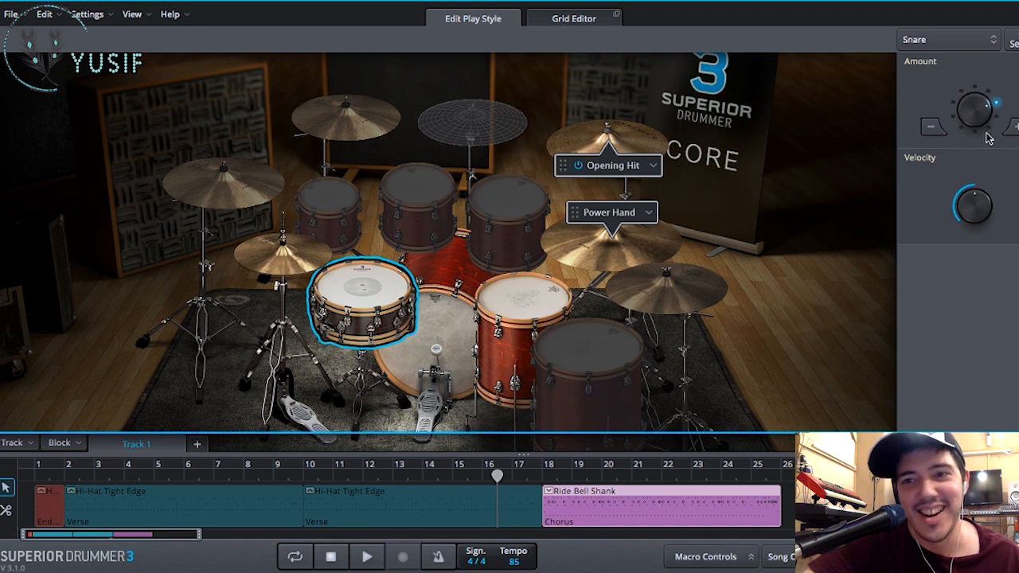
- Lower the snare's Amount in the chorus block back to its middle setting, reduce the kick's Amount, and replay the lead-in to the chorus
click(933, 129)
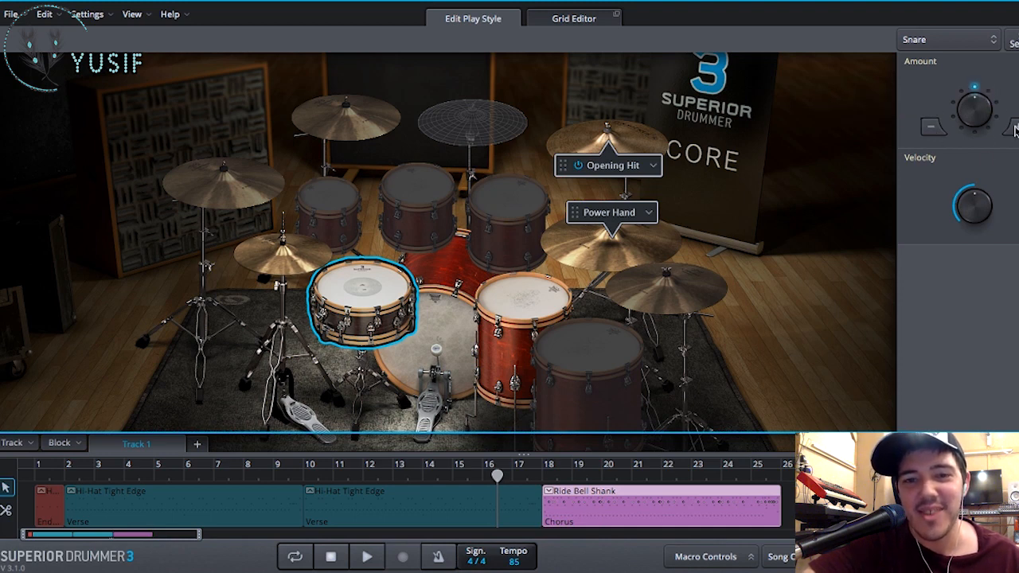
click(451, 345)
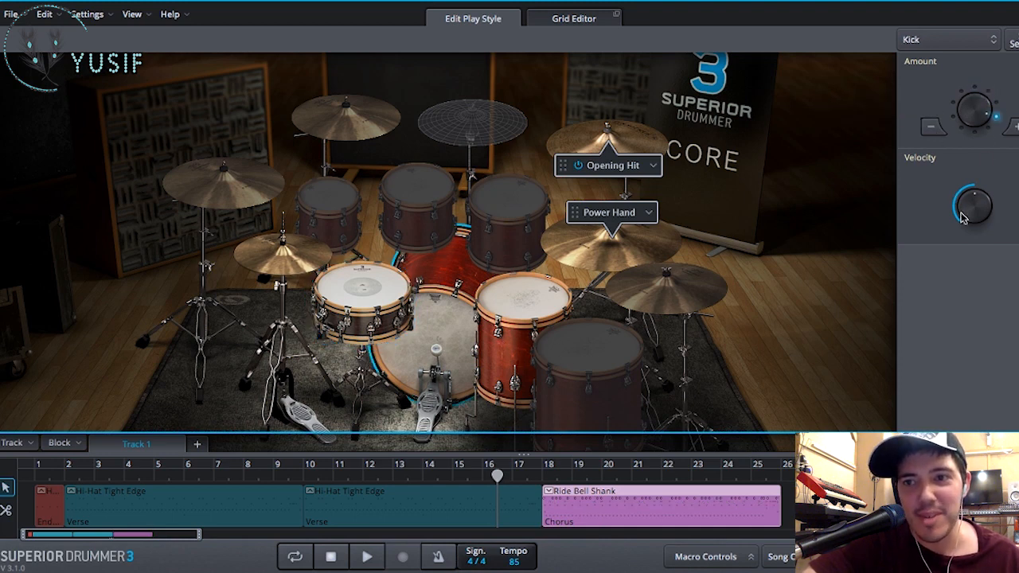
click(937, 133)
click(937, 133)
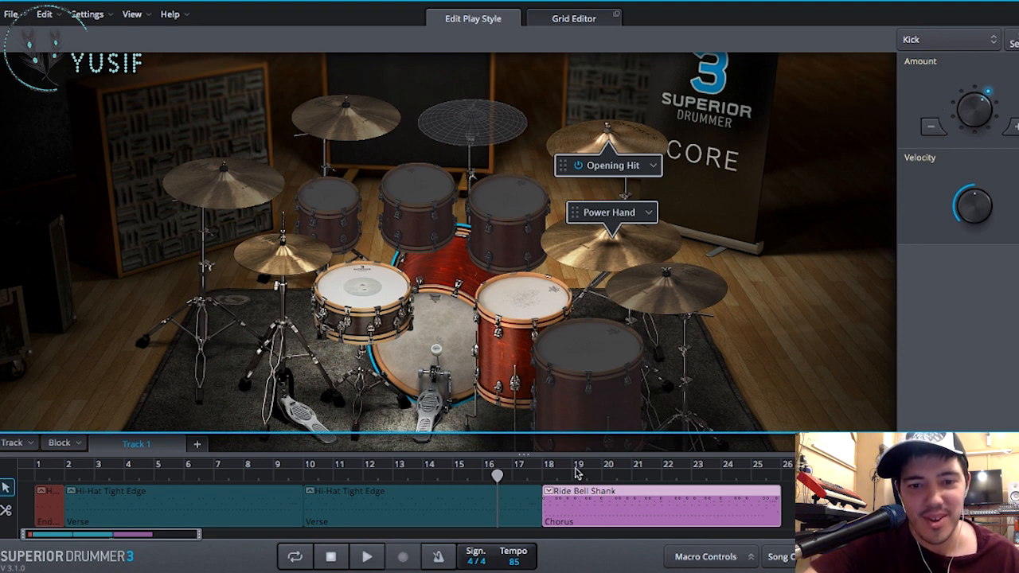
key(space)
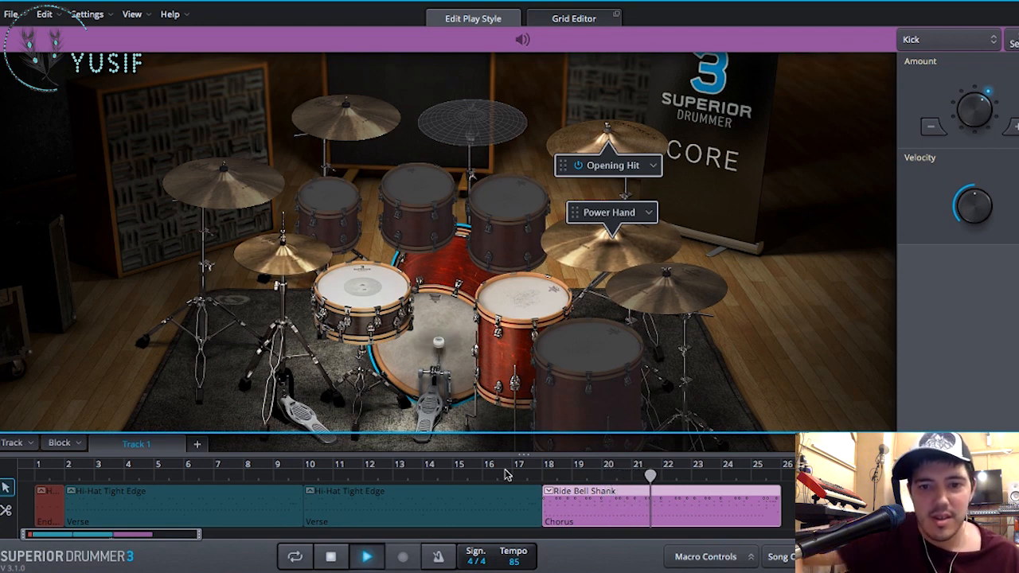
key(space)
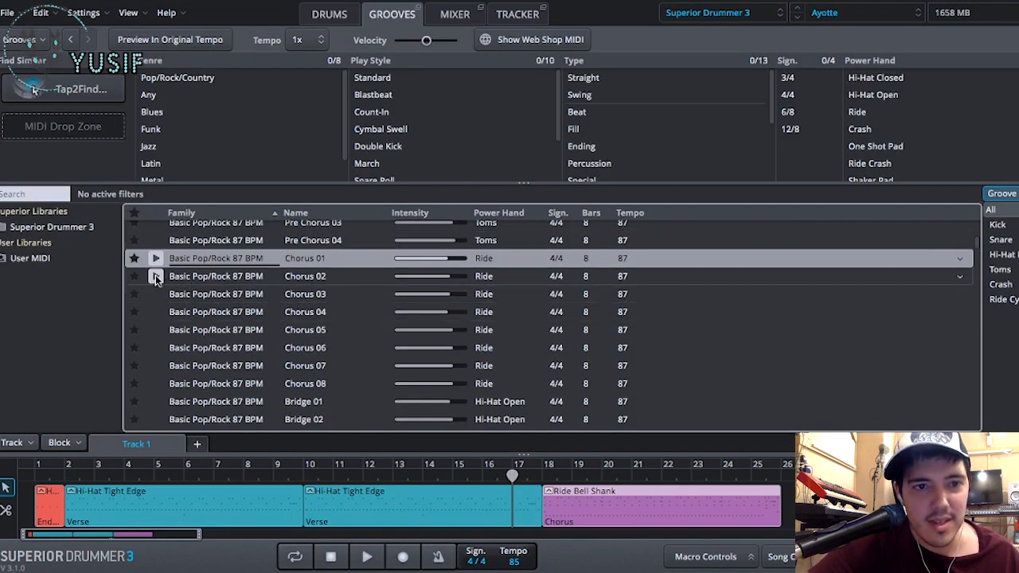
- Audition the Chorus 02 and Chorus 03 grooves of Basic Pop/Rock 87 BPM in the groove browser
click(155, 274)
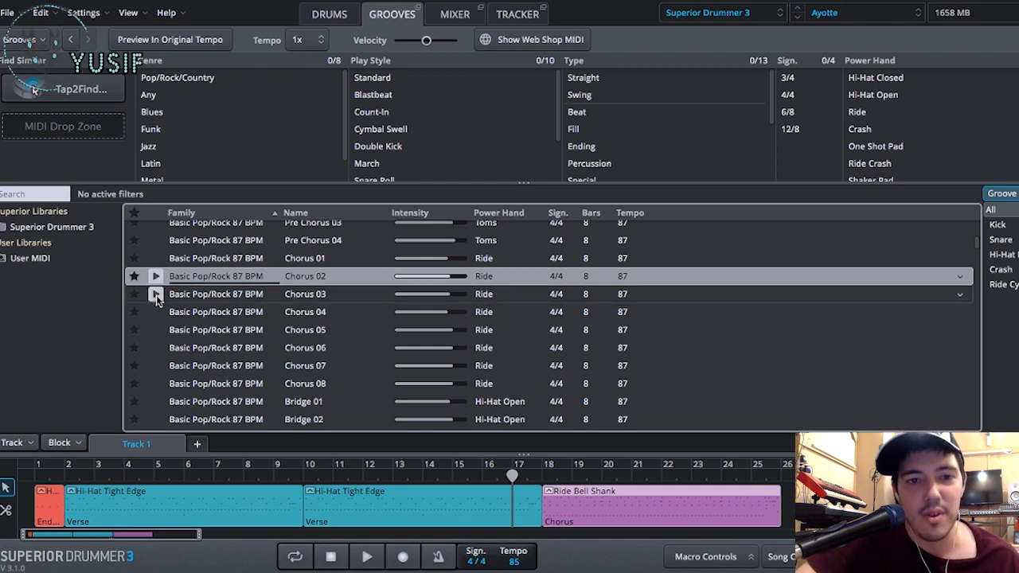
click(156, 295)
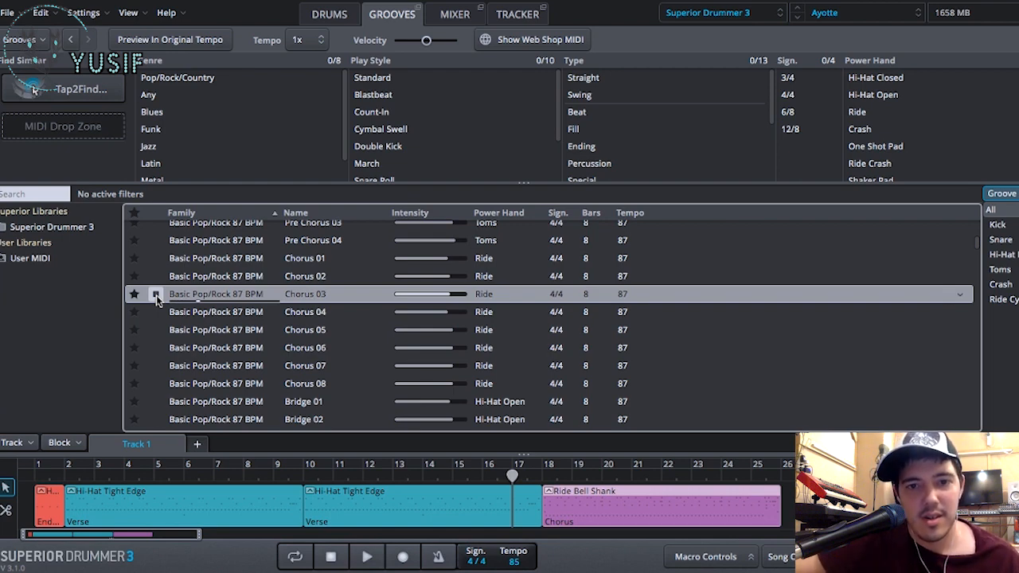
click(157, 299)
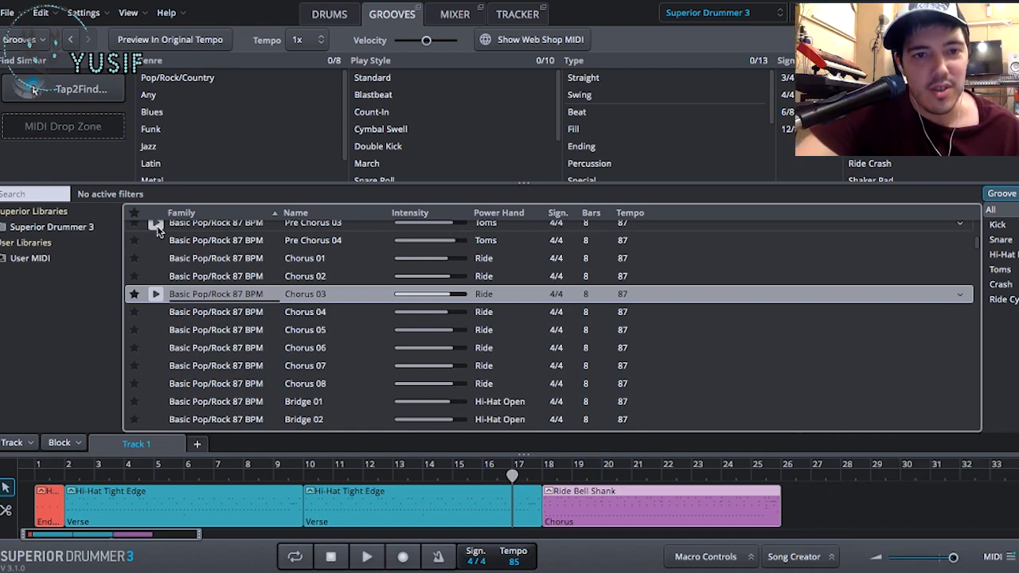
- Place the Basic Pop/Rock 87 BPM grooves Chorus 02 through Chorus 06 end to end on Track 1, at bars 26, 34, 42, 50 and 58
drag(248, 277, 766, 499)
scroll(705, 508, right, 5)
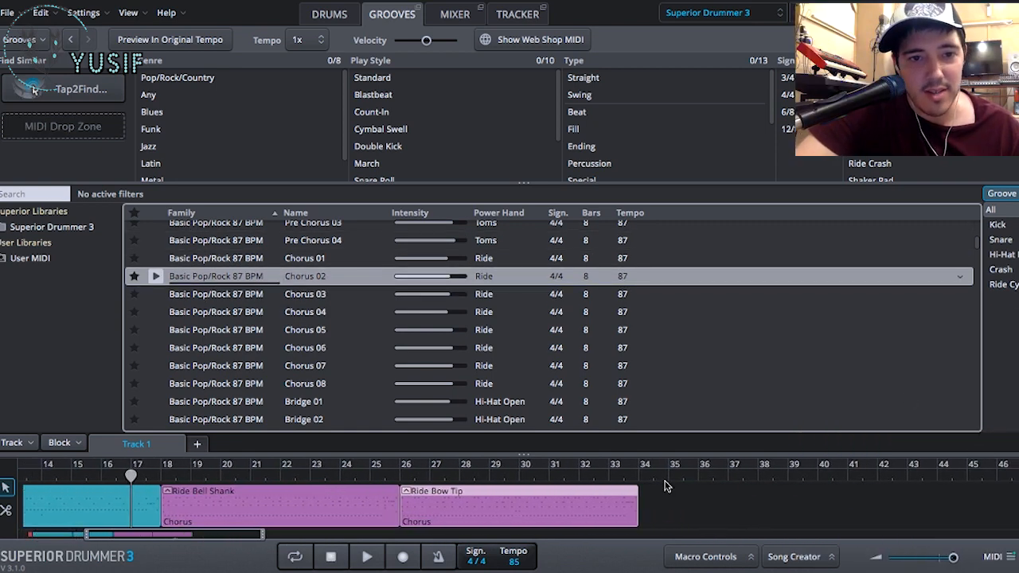
click(286, 294)
drag(286, 294, 664, 505)
scroll(665, 505, right, 3)
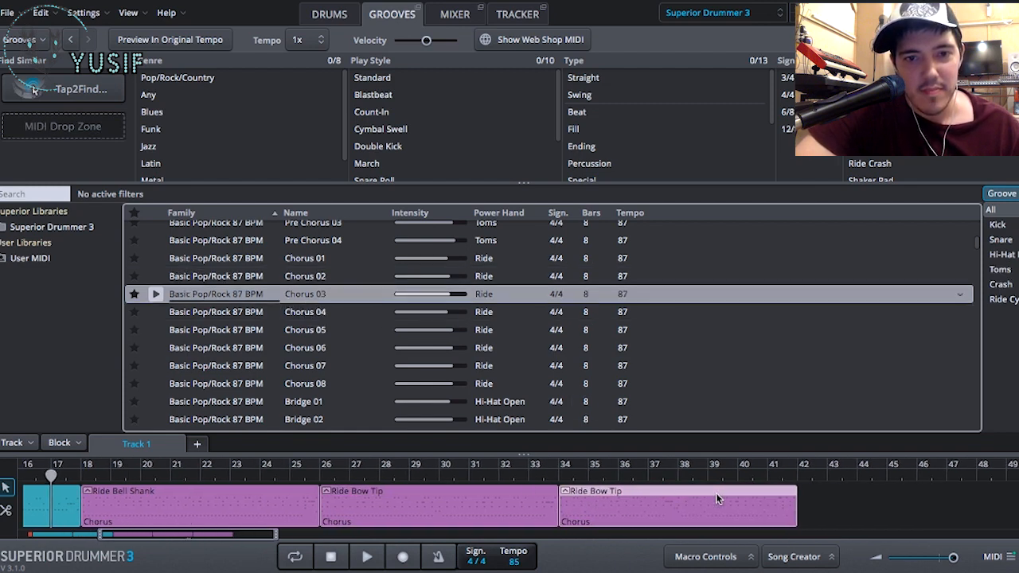
drag(350, 315, 752, 489)
scroll(723, 509, right, 8)
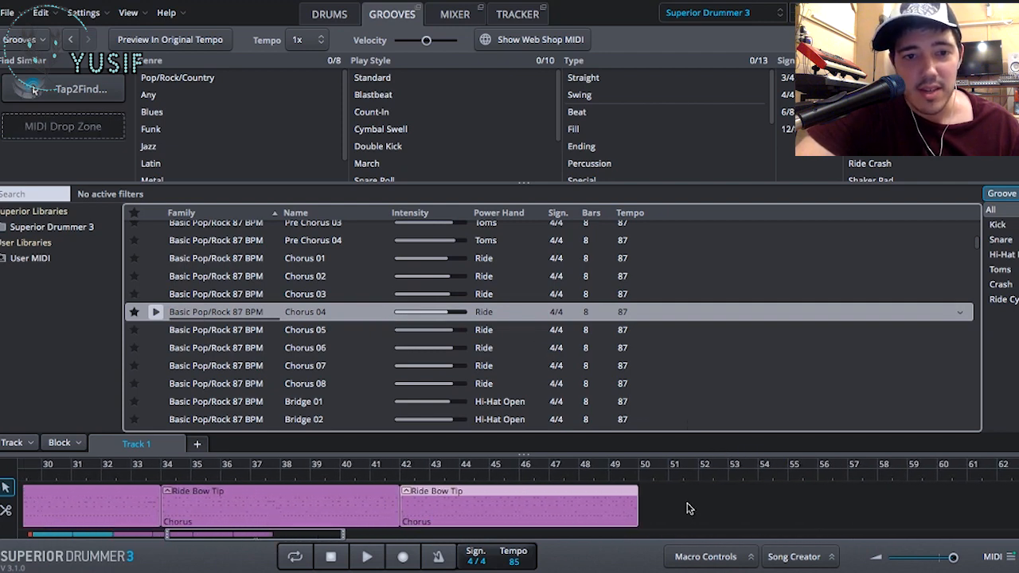
drag(296, 329, 641, 500)
drag(339, 349, 883, 509)
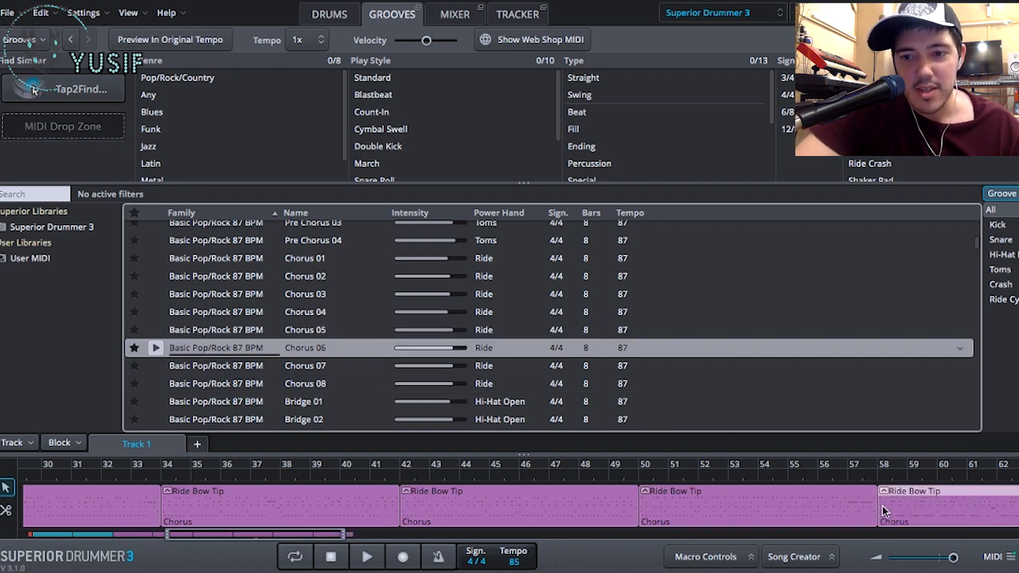
- Listen to the chorus blocks starting at bars 34 and 42 on Track 1
scroll(847, 500, left, 8)
scroll(847, 500, left, 2)
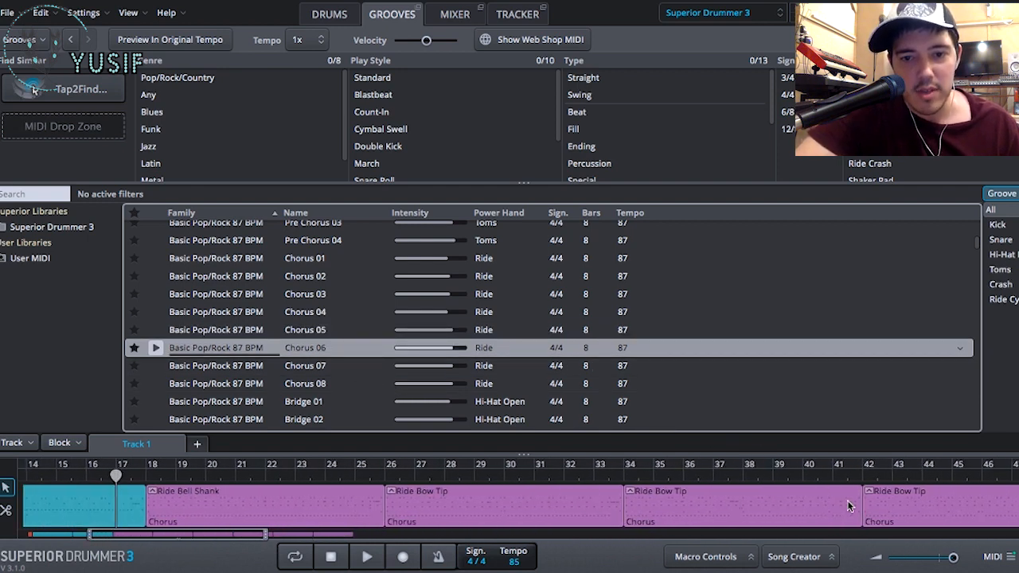
click(623, 478)
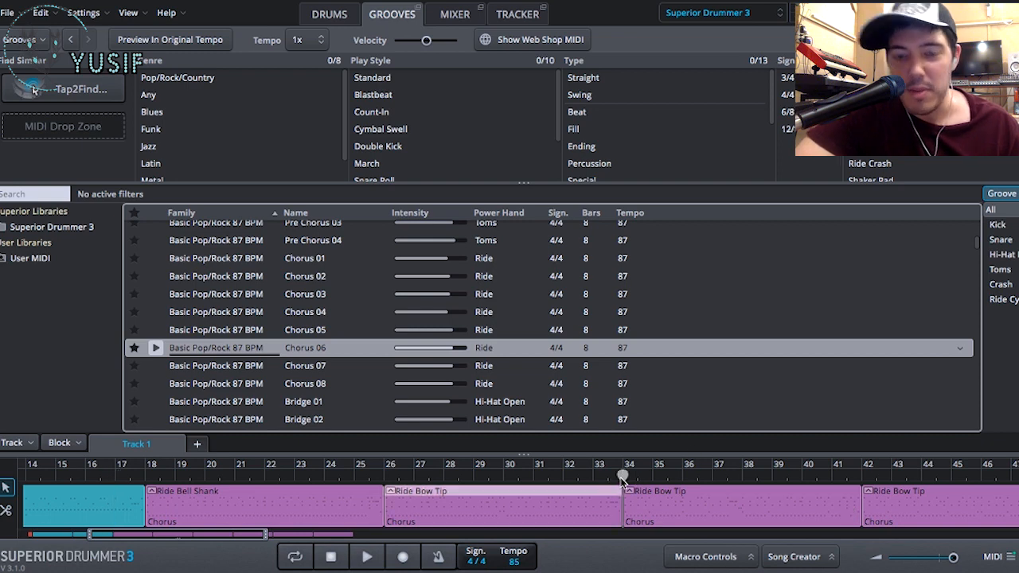
key(space)
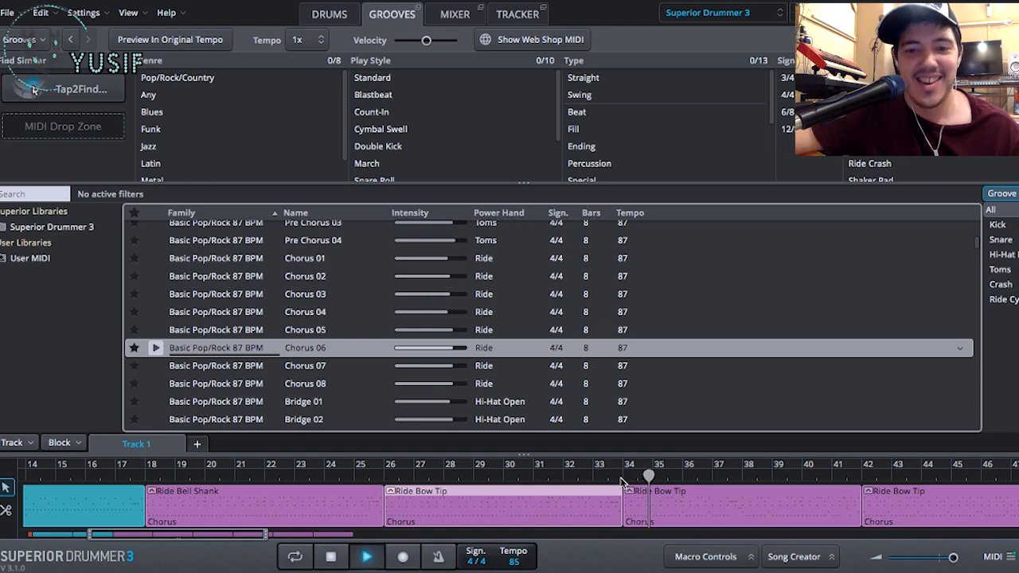
key(space)
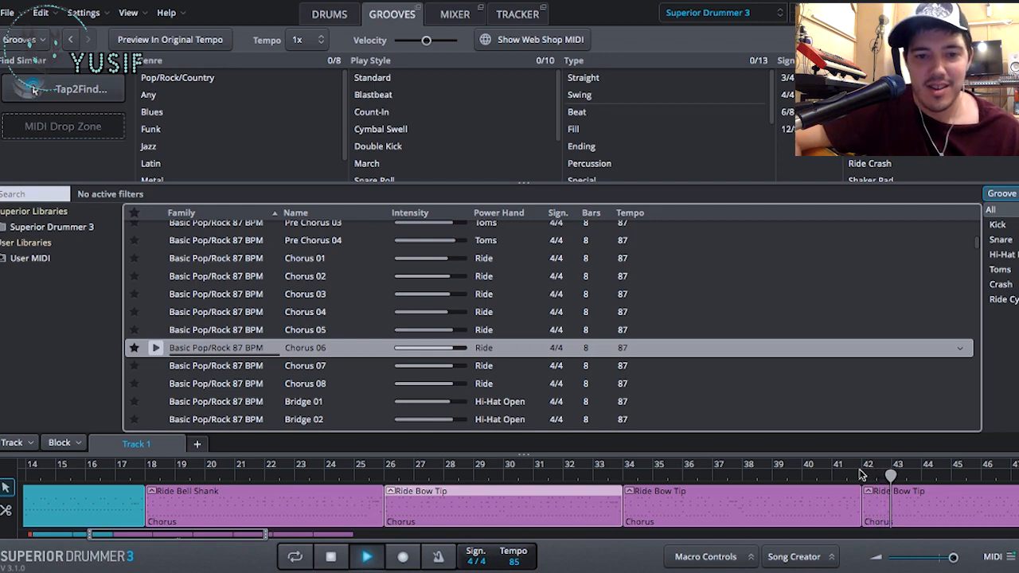
key(space)
- Delete the Chorus 04 block at bar 42 from Track 1
scroll(872, 481, right, 5)
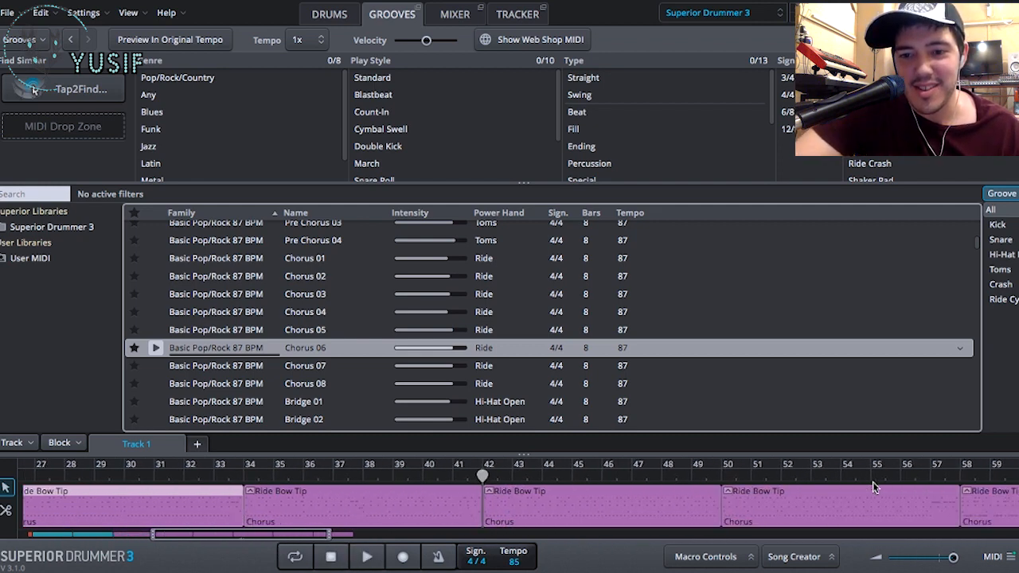
click(612, 506)
key(Delete)
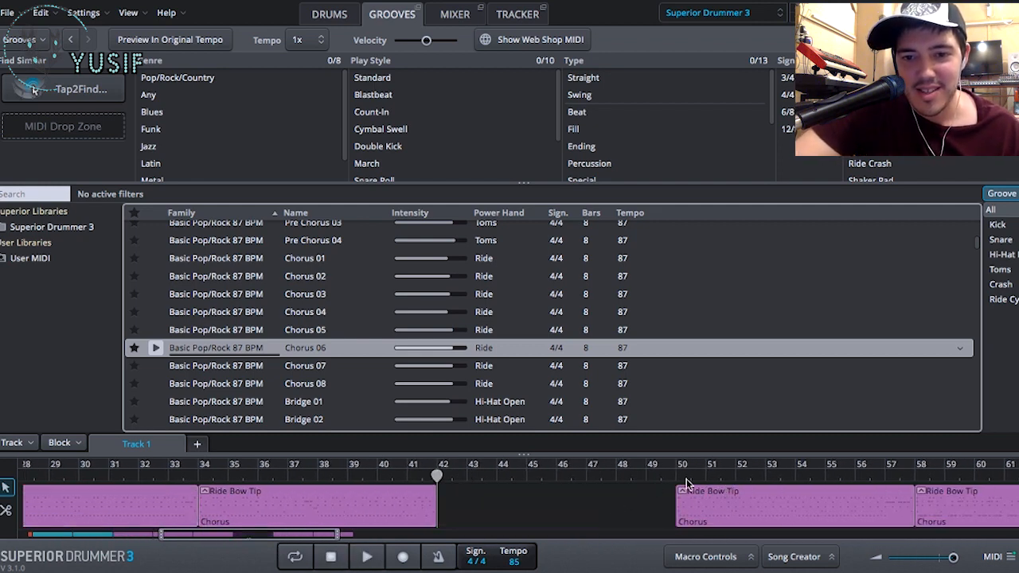
- Listen to the chorus blocks starting at bars 50 and 58 for comparison
key(space)
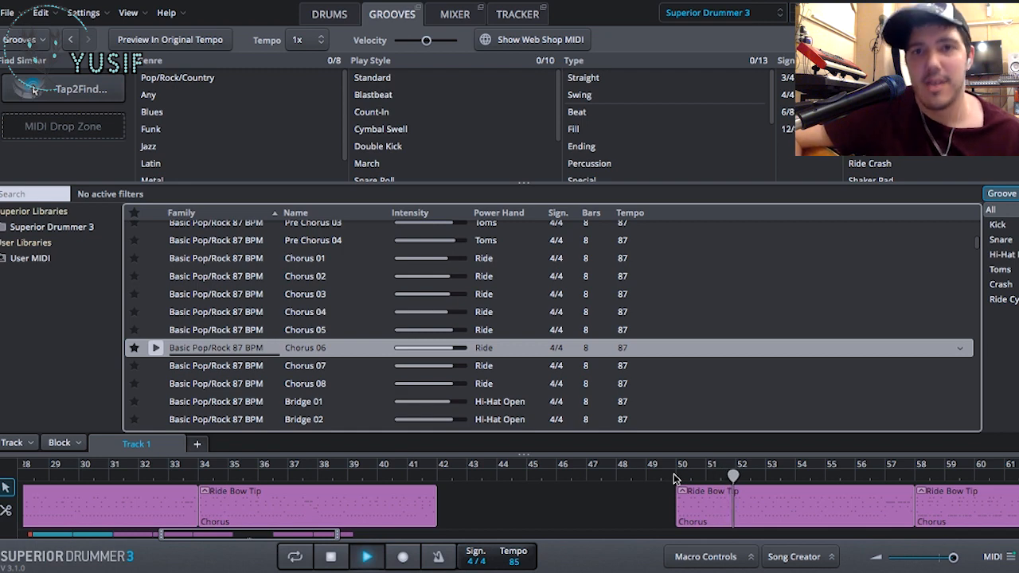
key(space)
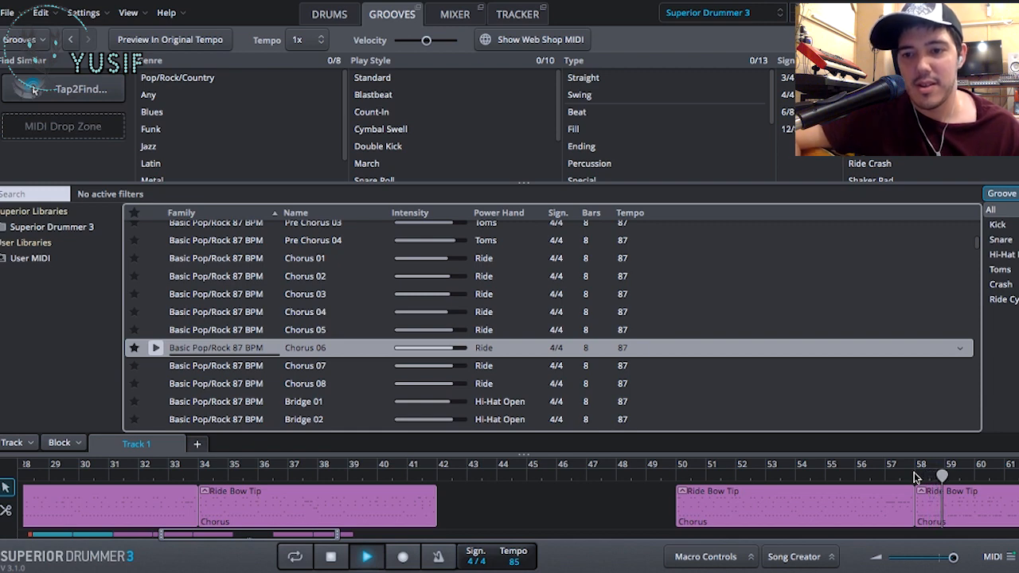
key(space)
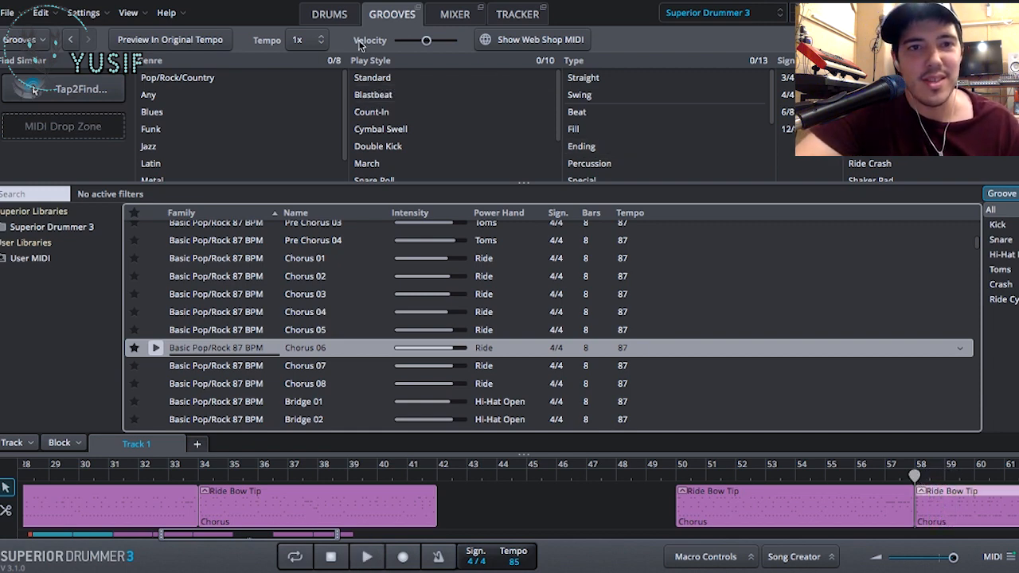
- Open the chorus block at bar 58, examine its notes in the Grid Editor, and play it in Edit Play Style
click(343, 13)
double_click(953, 523)
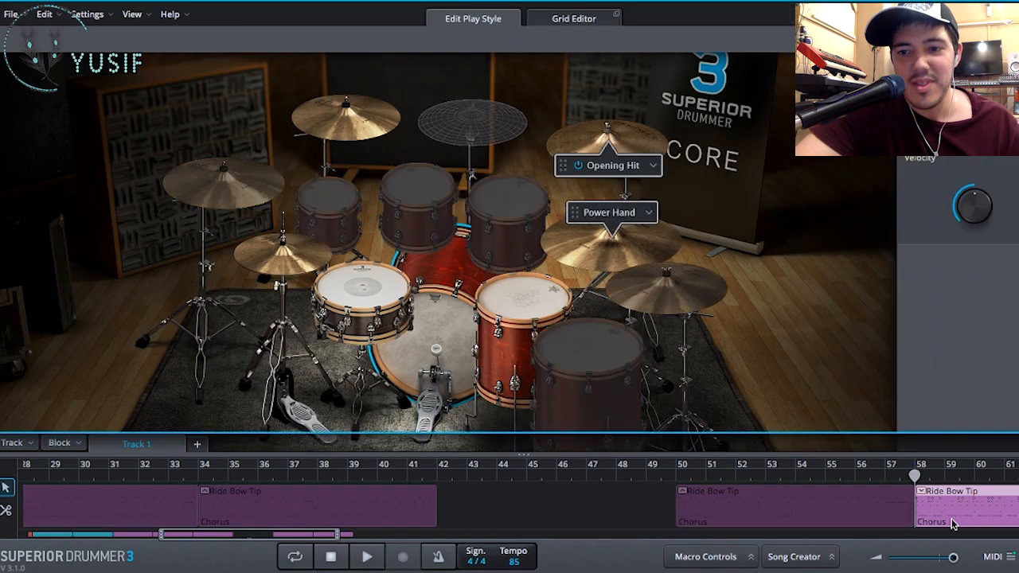
click(562, 17)
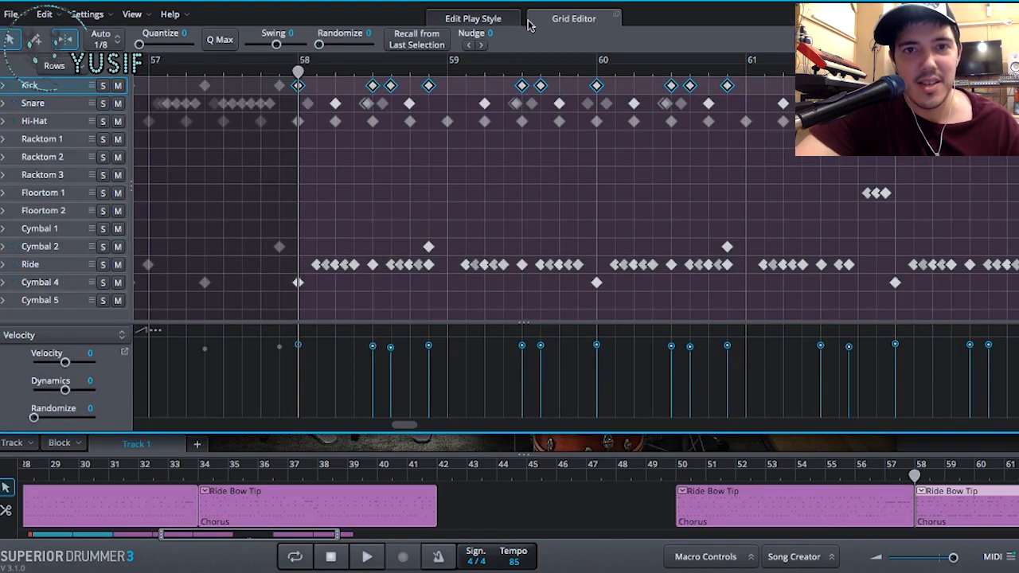
click(489, 18)
key(space)
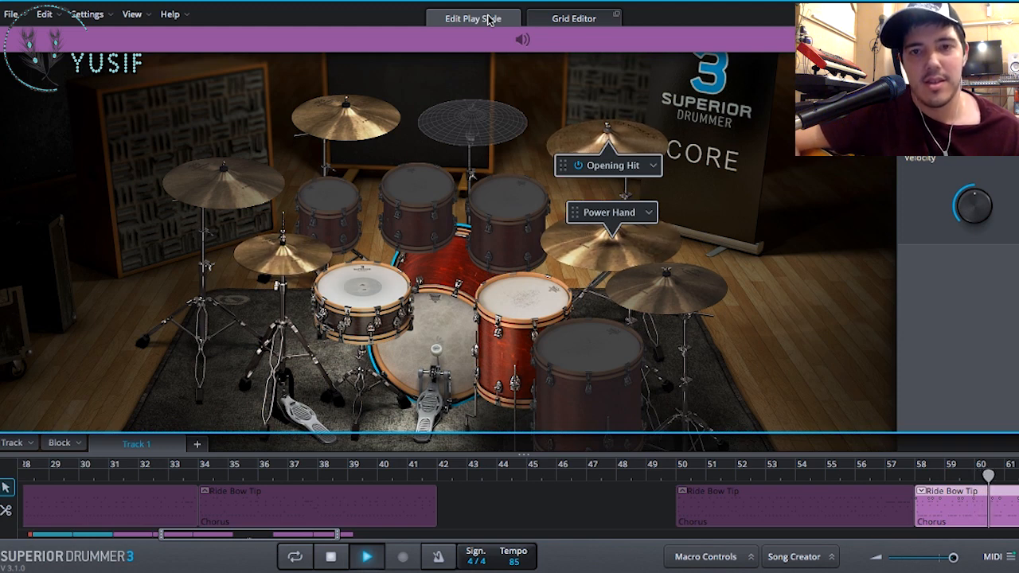
key(space)
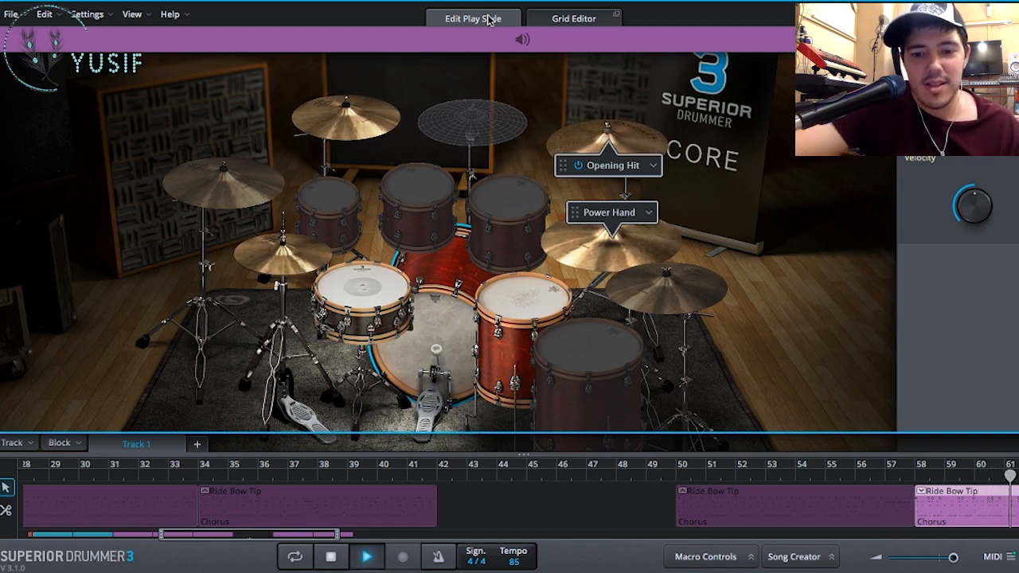
- Leave the play style editor and delete the chorus blocks at bars 50, 26 and 34 from Track 1
click(756, 514)
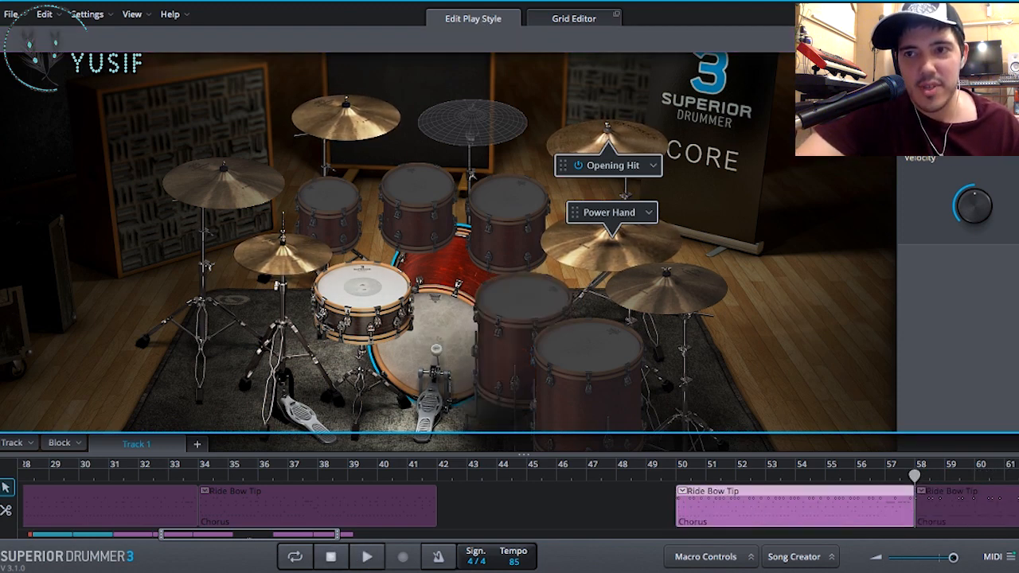
key(Escape)
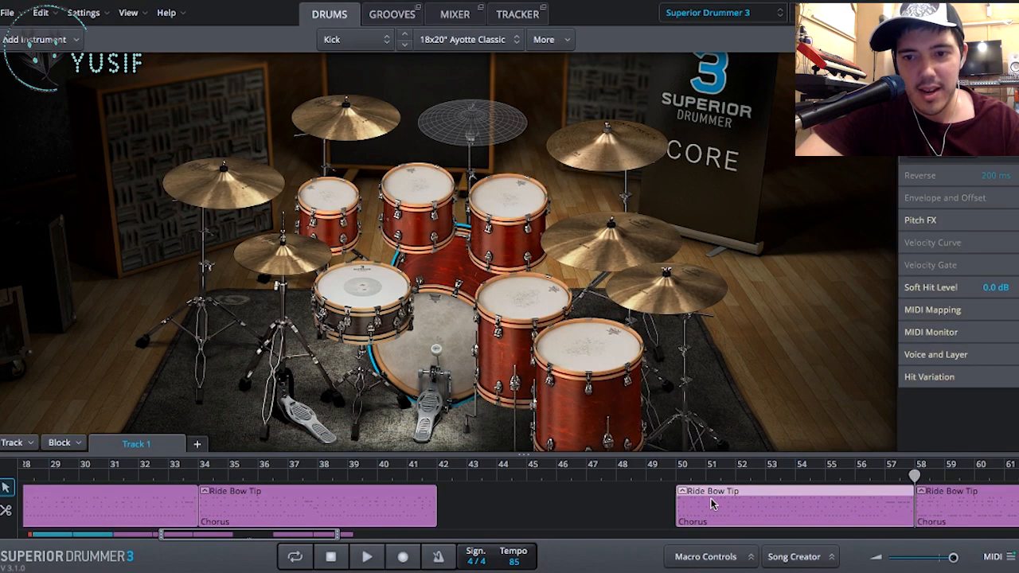
key(Delete)
click(225, 524)
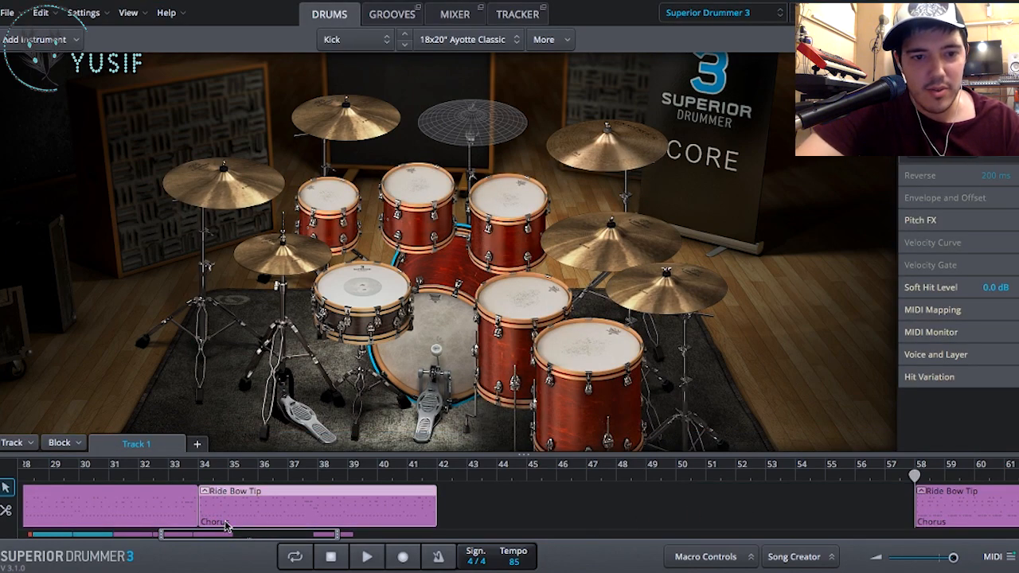
click(165, 518)
key(Delete)
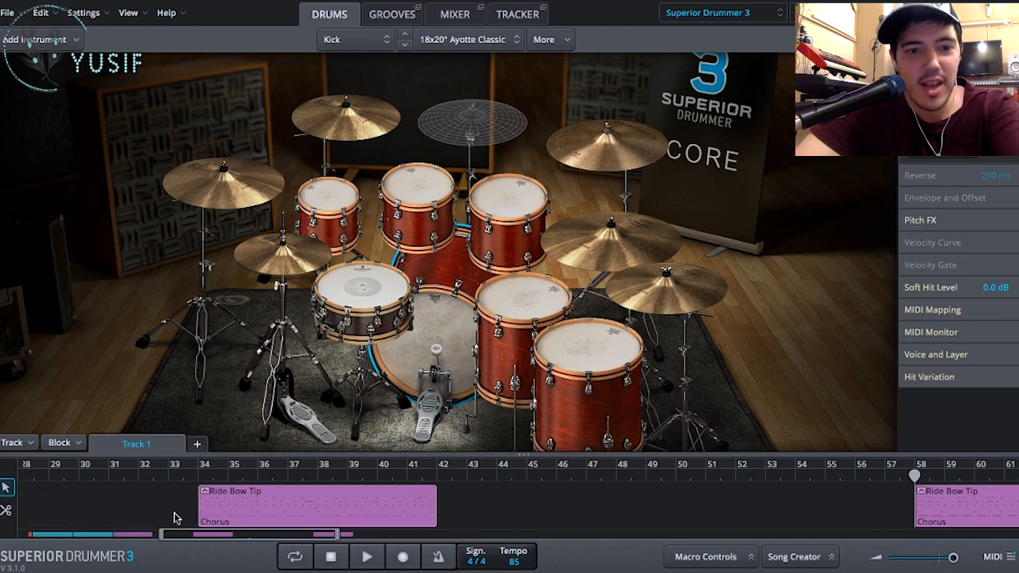
click(225, 515)
key(Delete)
- Move the Chorus 06 block to bar 18 so it replaces the existing chorus block, and open it in Edit Play Style
drag(958, 516, 218, 514)
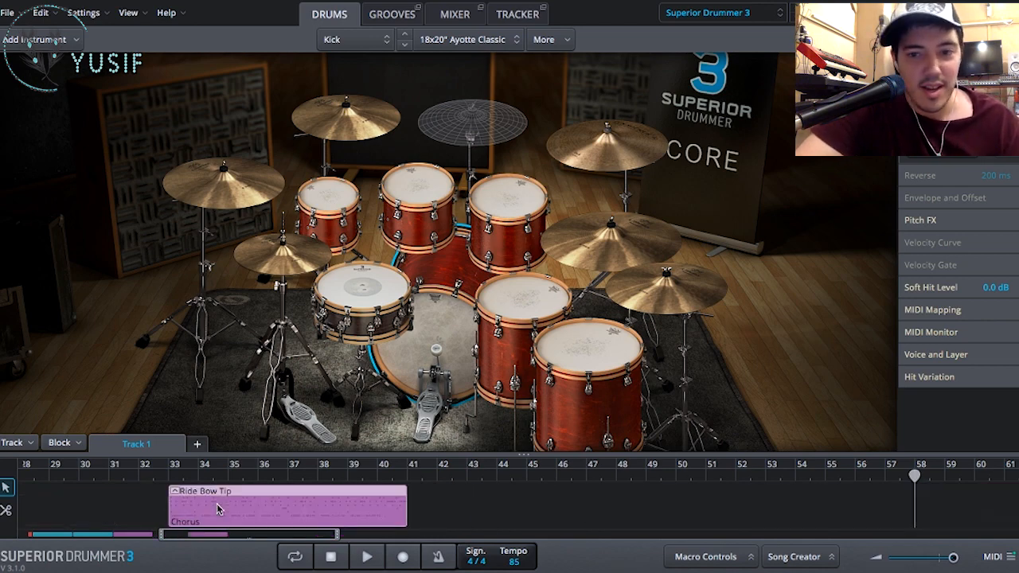
scroll(601, 510, right, 5)
scroll(601, 510, left, 5)
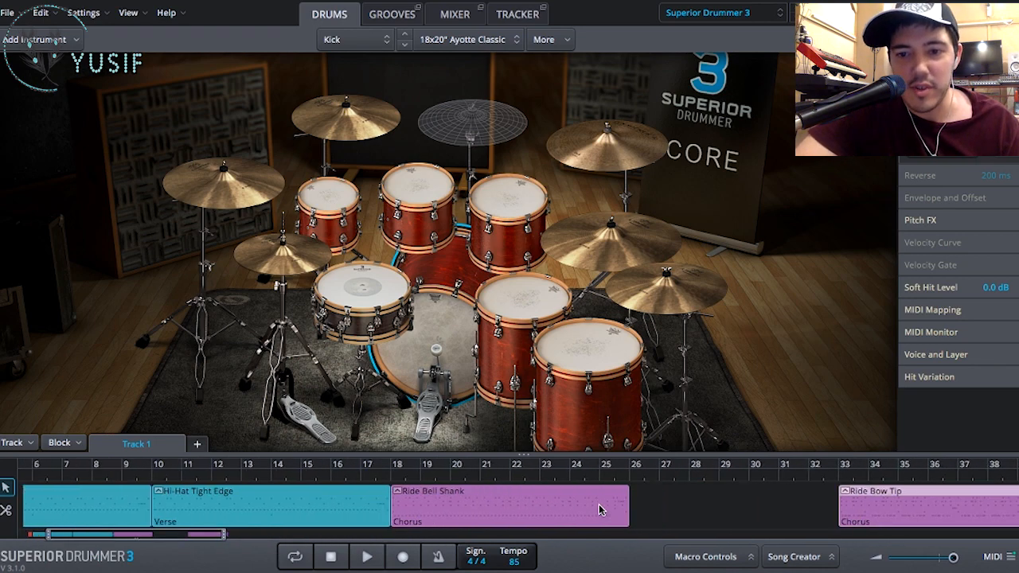
drag(873, 513, 457, 516)
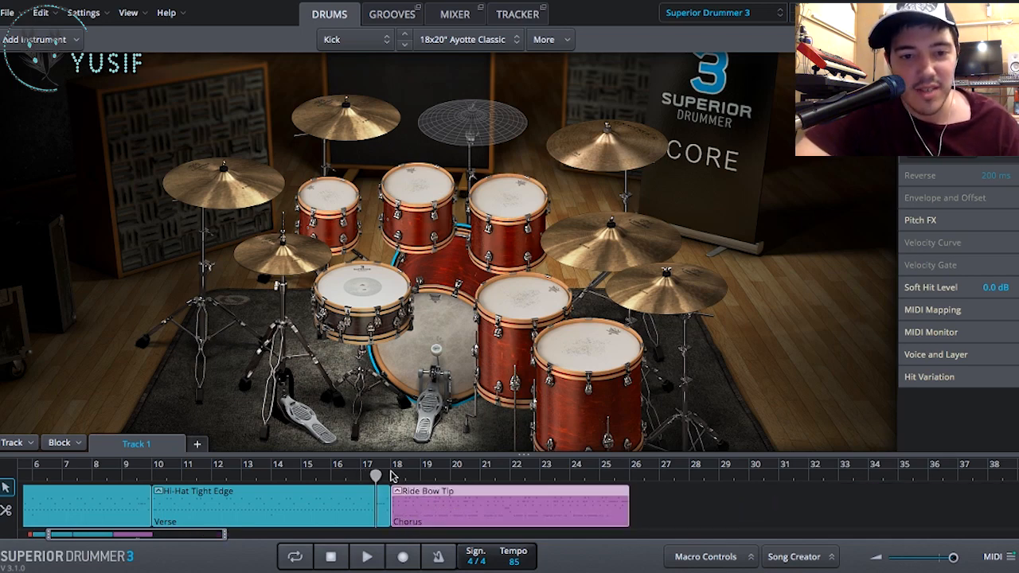
double_click(432, 507)
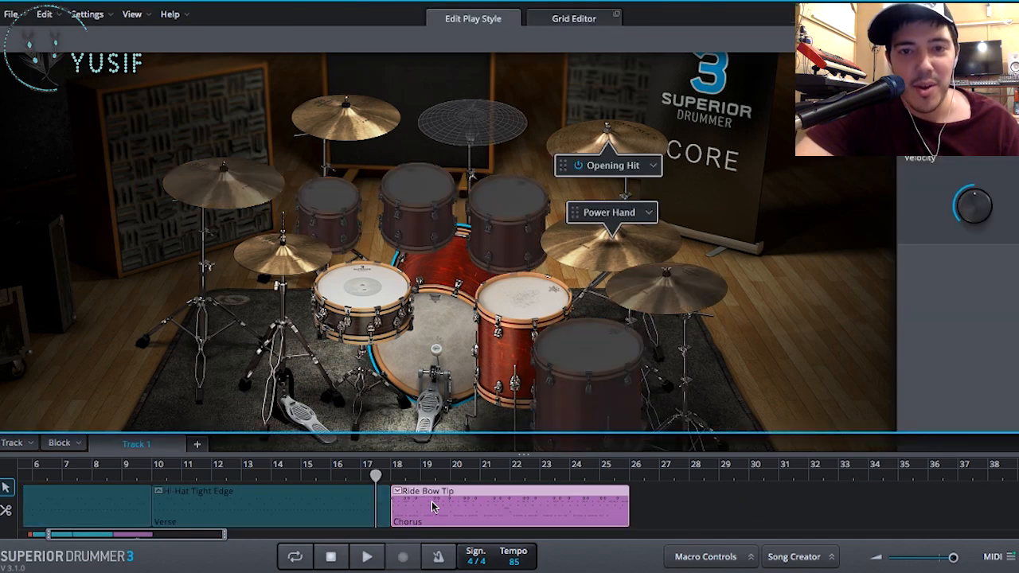
- Open the chorus block at bar 18 in the Grid Editor and play its opening bars
click(573, 19)
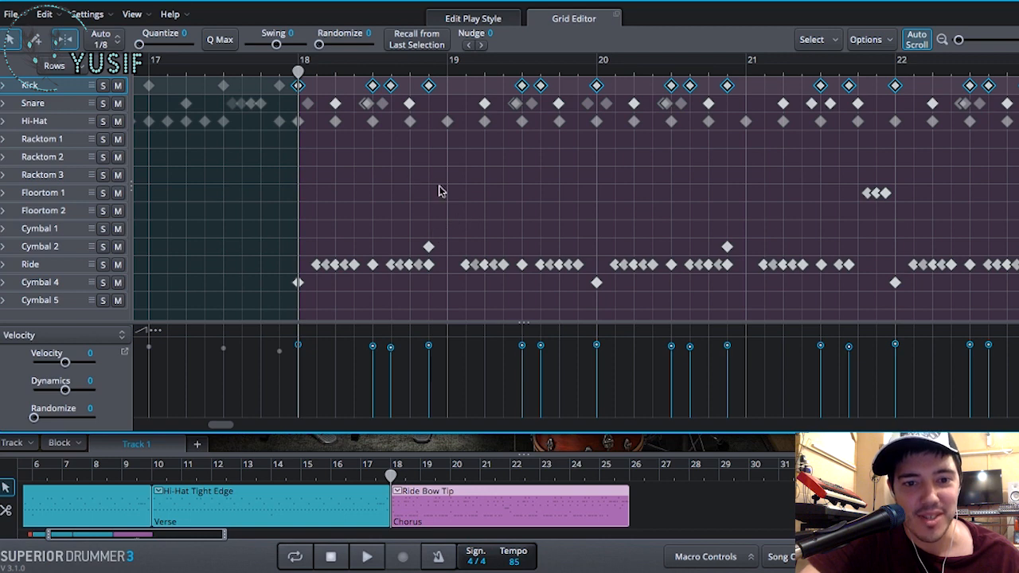
key(space)
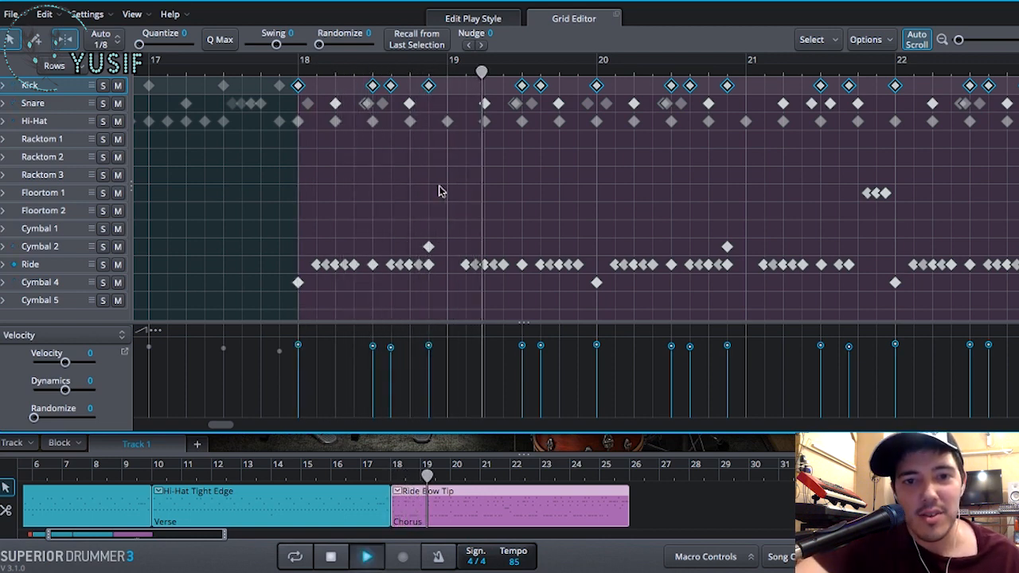
key(space)
- Move the early Cymbal 2 hits onto the starts of bars 19, 21 and 23, and play the chorus from just before bar 17
click(429, 247)
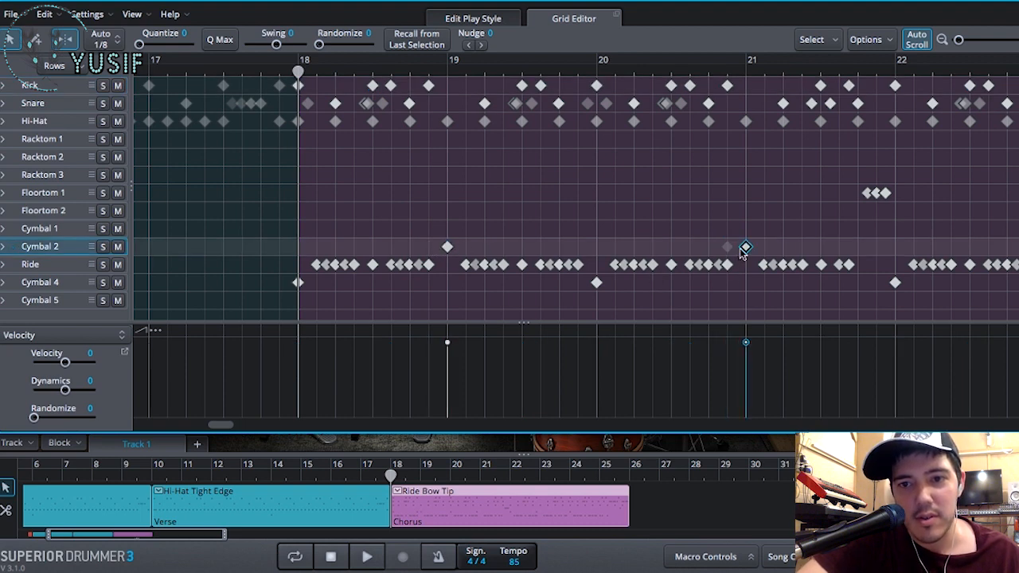
scroll(741, 249, right, 5)
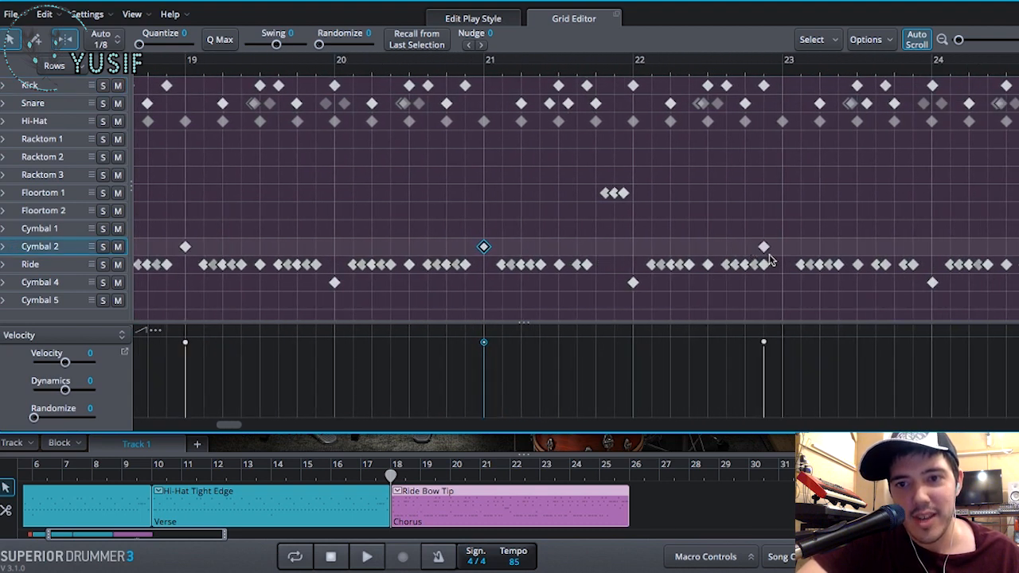
scroll(777, 250, right, 6)
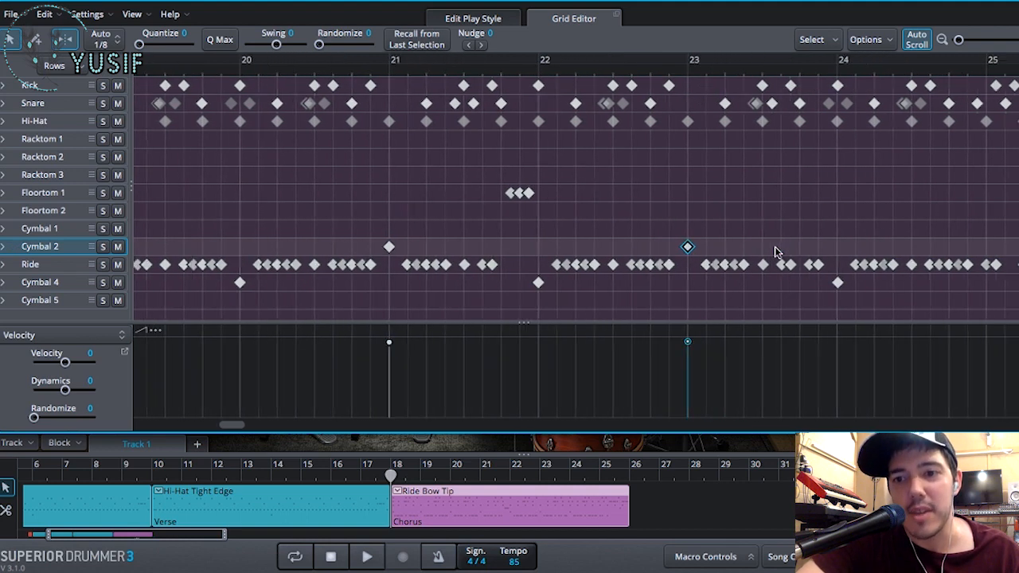
scroll(776, 253, left, 7)
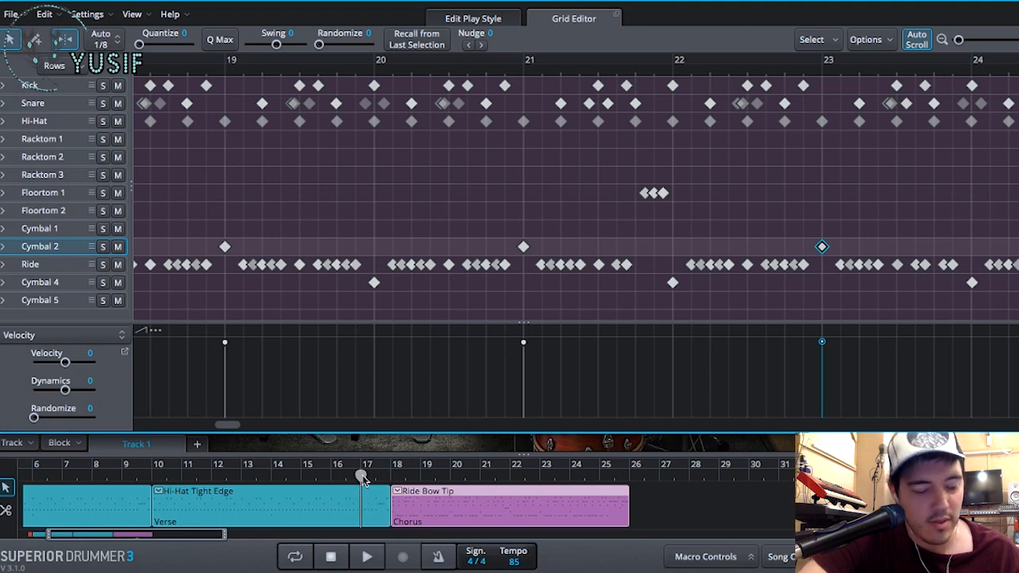
key(space)
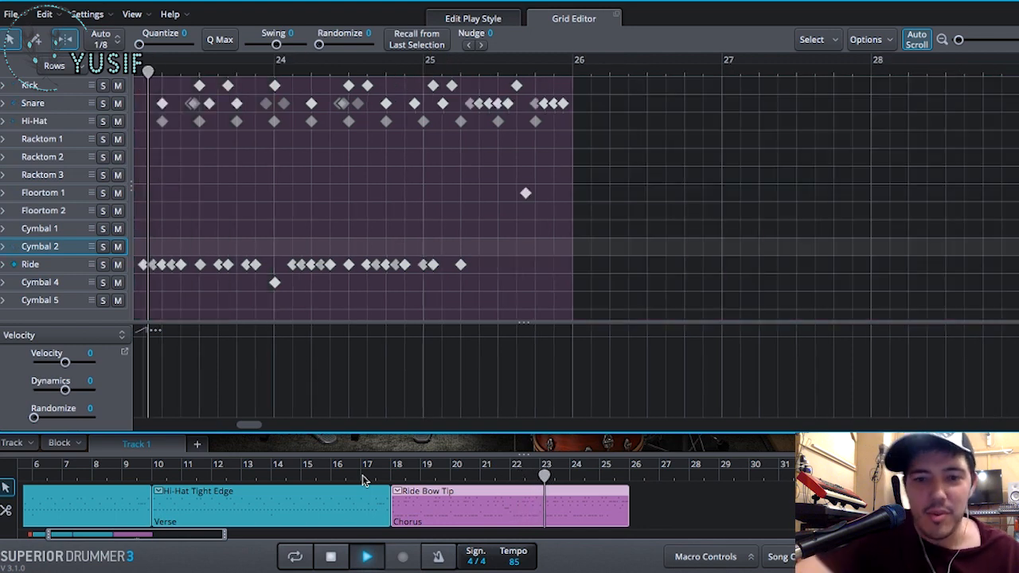
key(space)
- Try splitting the chorus block at bar 22 and examine the notes of its second half
click(505, 476)
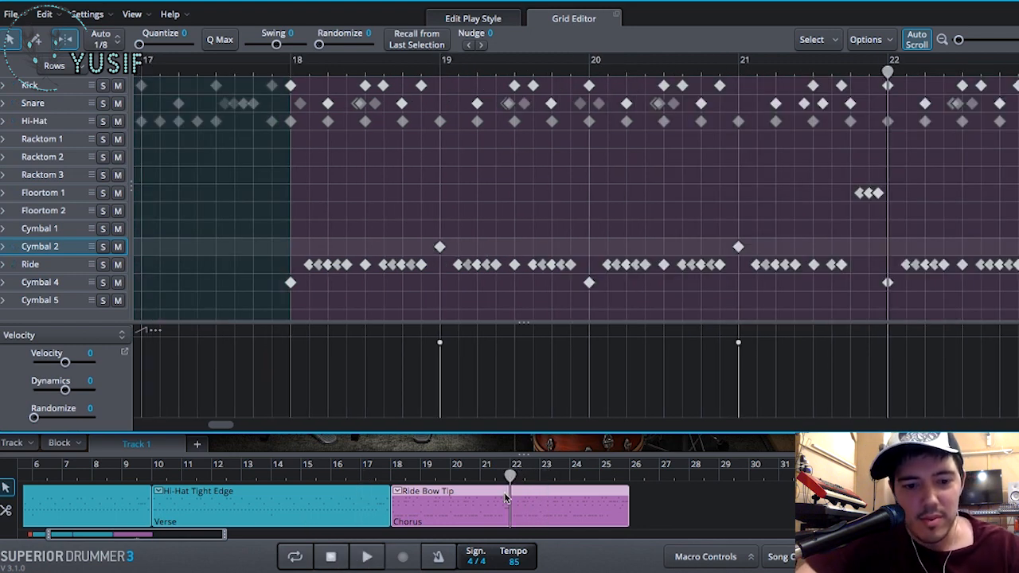
key(s)
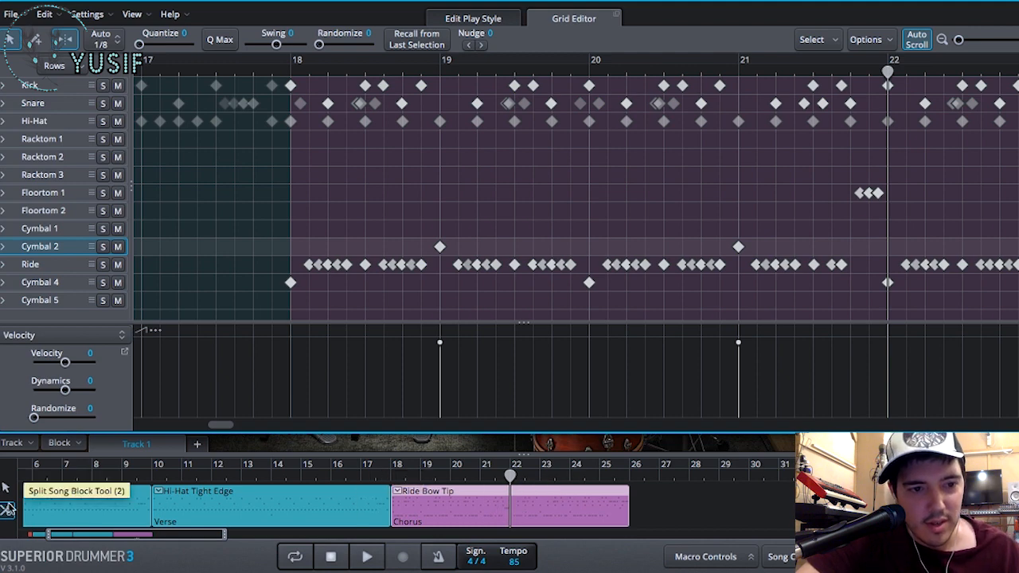
click(511, 502)
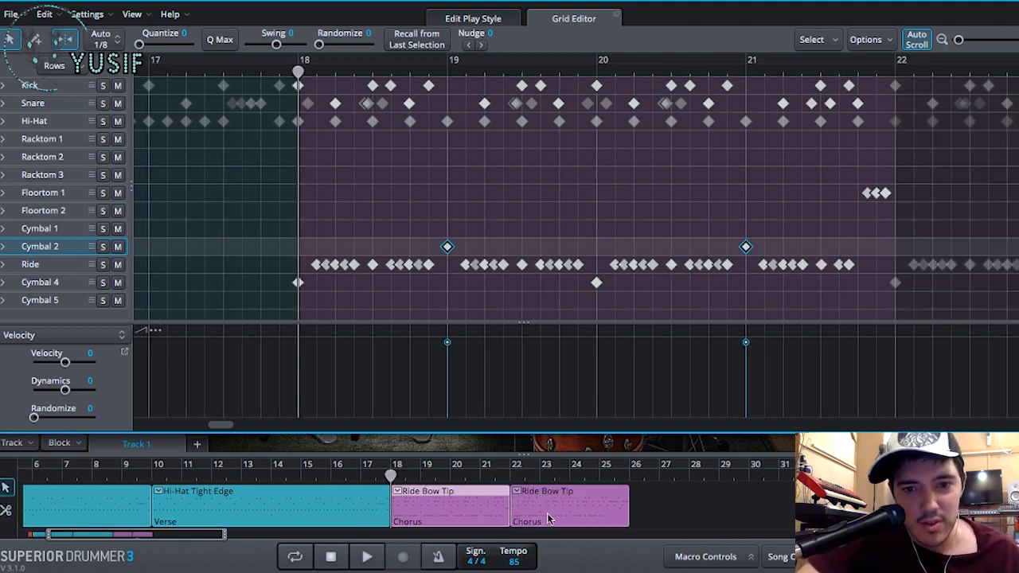
click(570, 515)
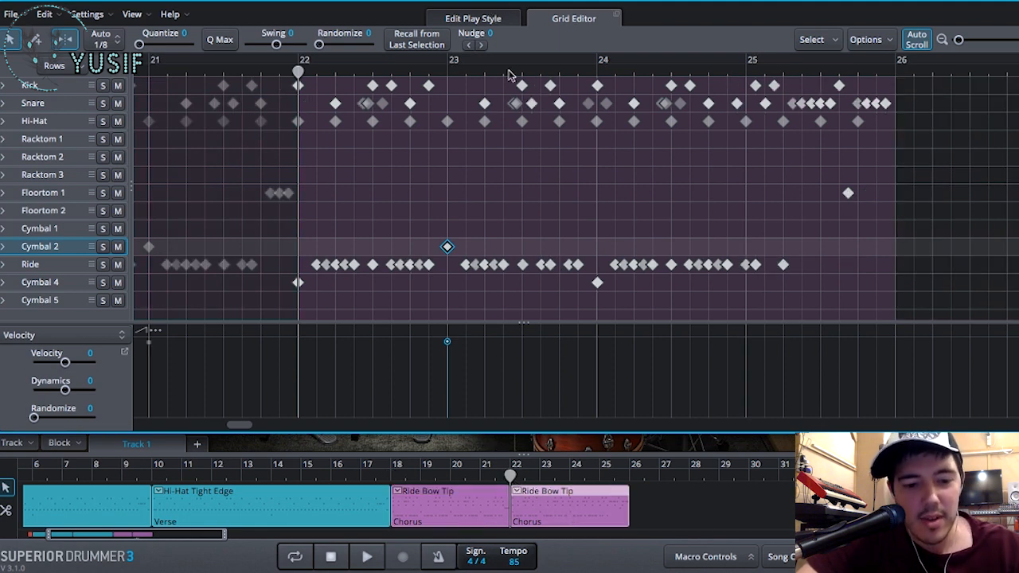
key(ctrl+z)
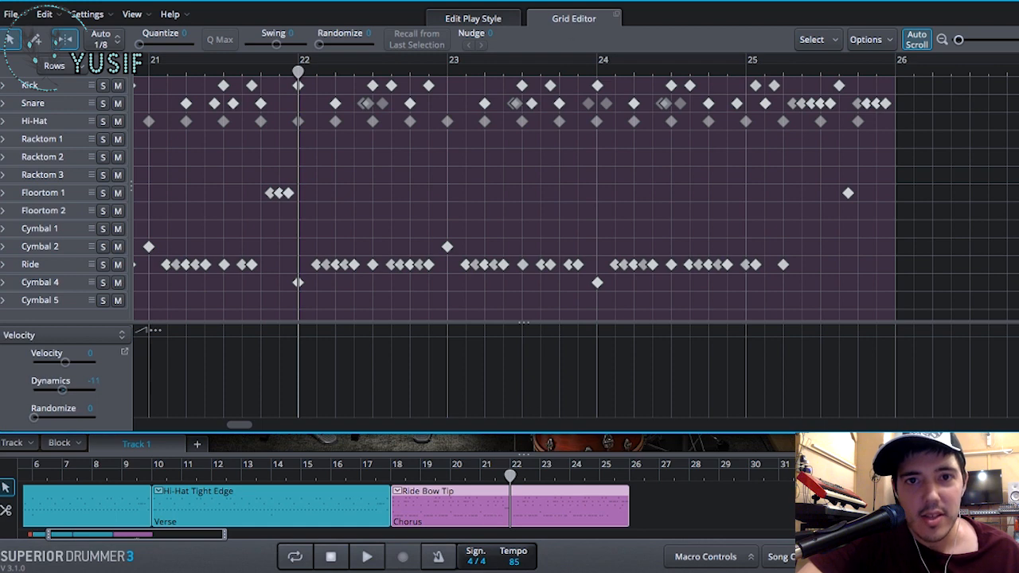
- Set the chorus block's Power Hand to Ride Bell Shank in Edit Play Style, and play it from just before bar 17
click(502, 19)
click(646, 216)
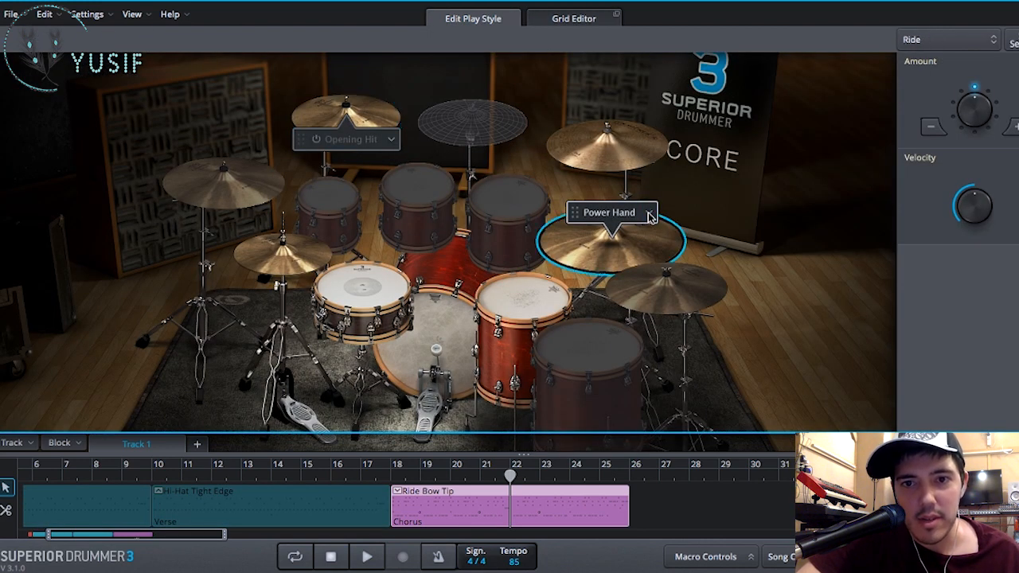
click(649, 213)
click(649, 310)
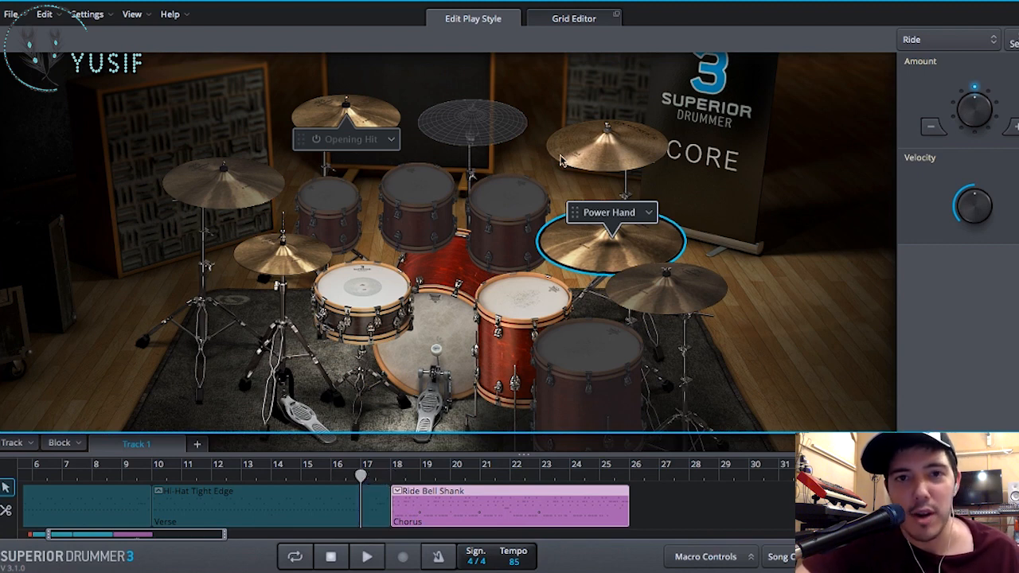
key(space)
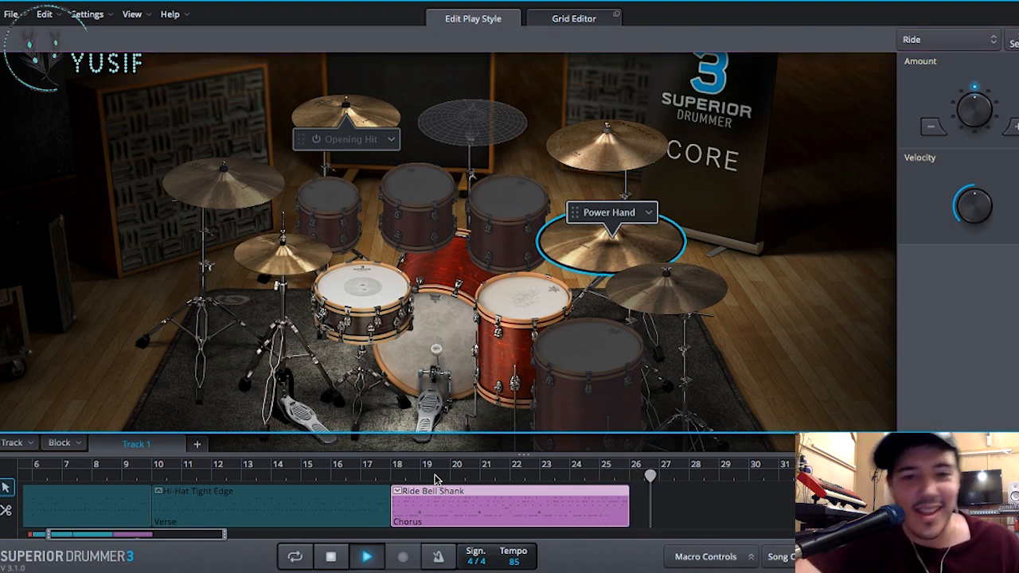
key(space)
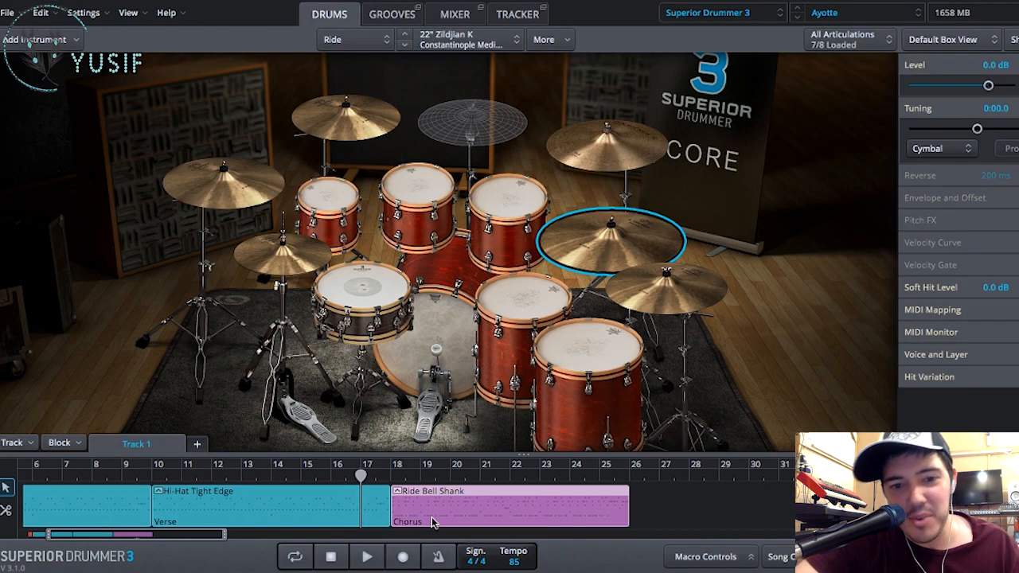
- Leave the play style editor, copy the two verse blocks and the chorus block, and paste them starting at bar 26
scroll(433, 522, left, 5)
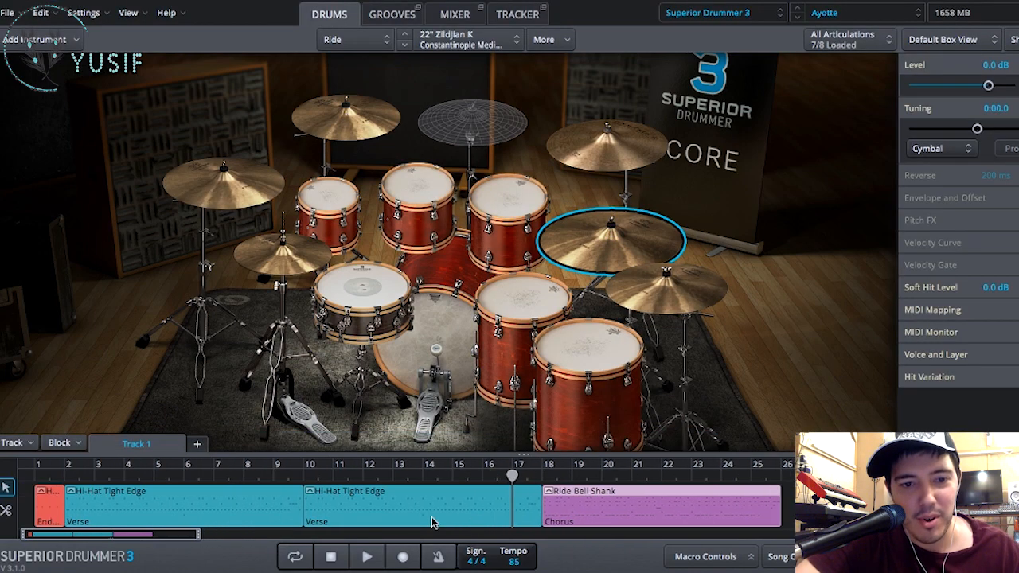
click(267, 516)
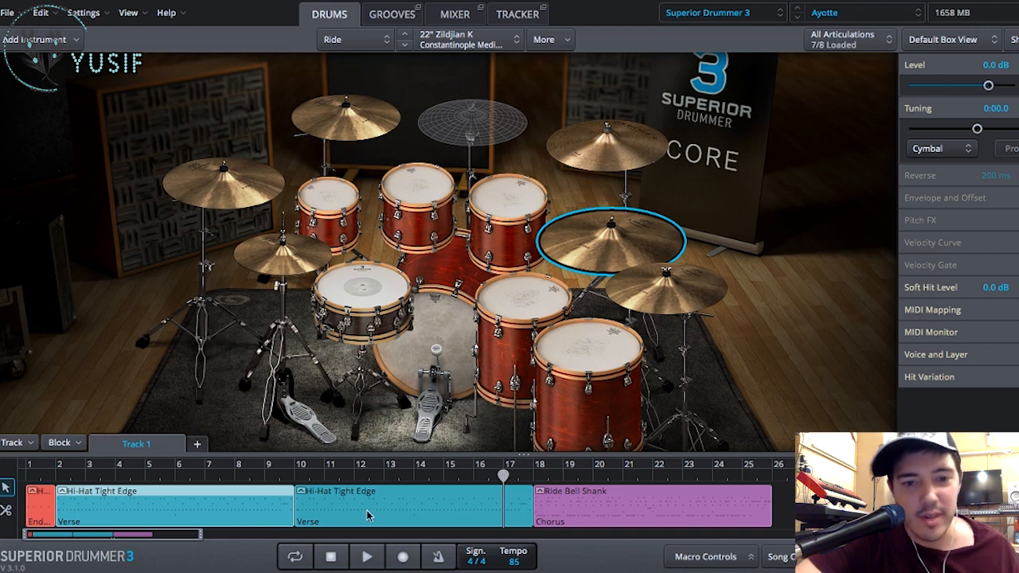
click(366, 516)
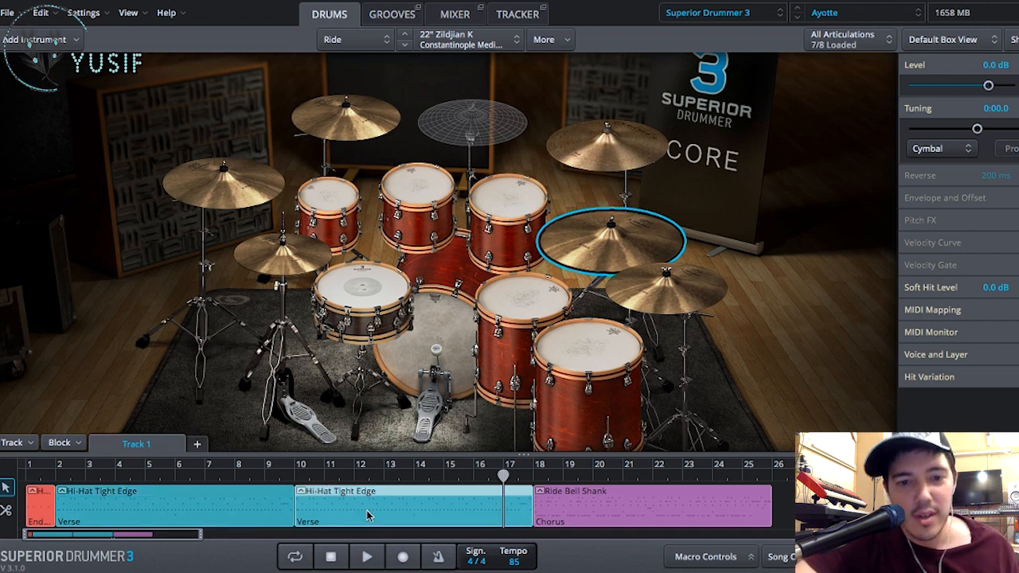
click(267, 516)
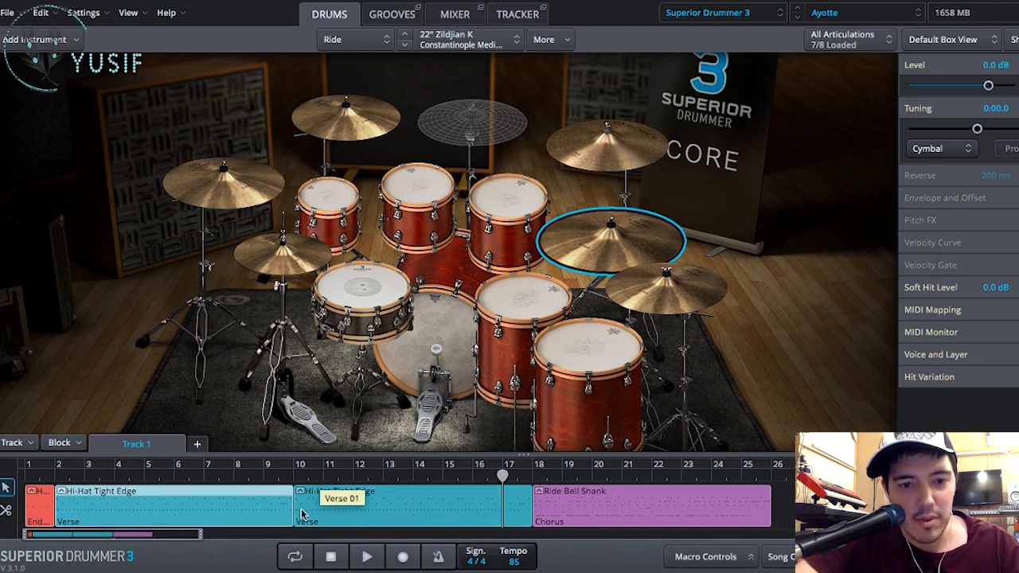
scroll(301, 514, down, 4)
scroll(301, 514, down, 8)
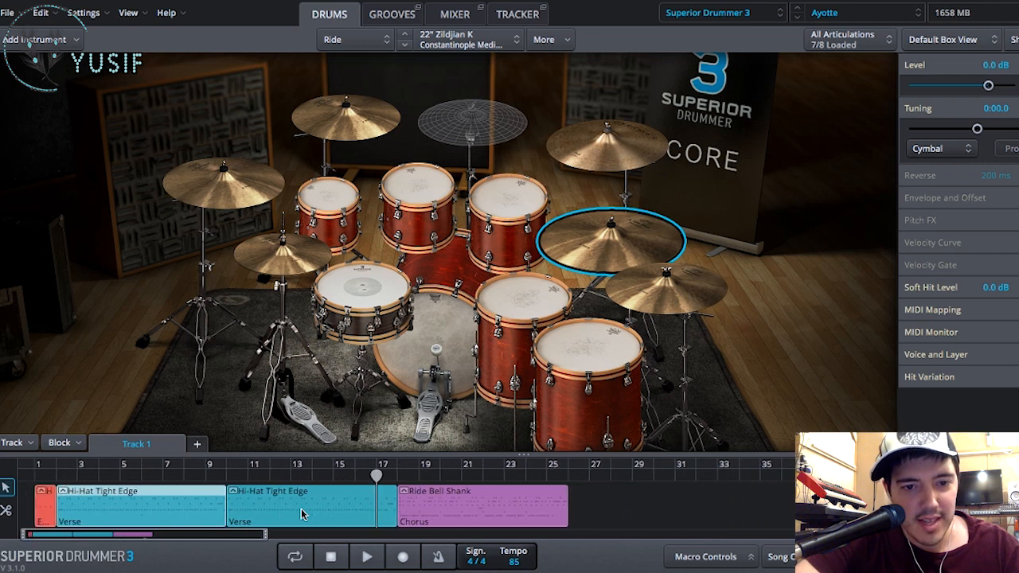
scroll(301, 515, up, 10)
scroll(301, 514, down, 4)
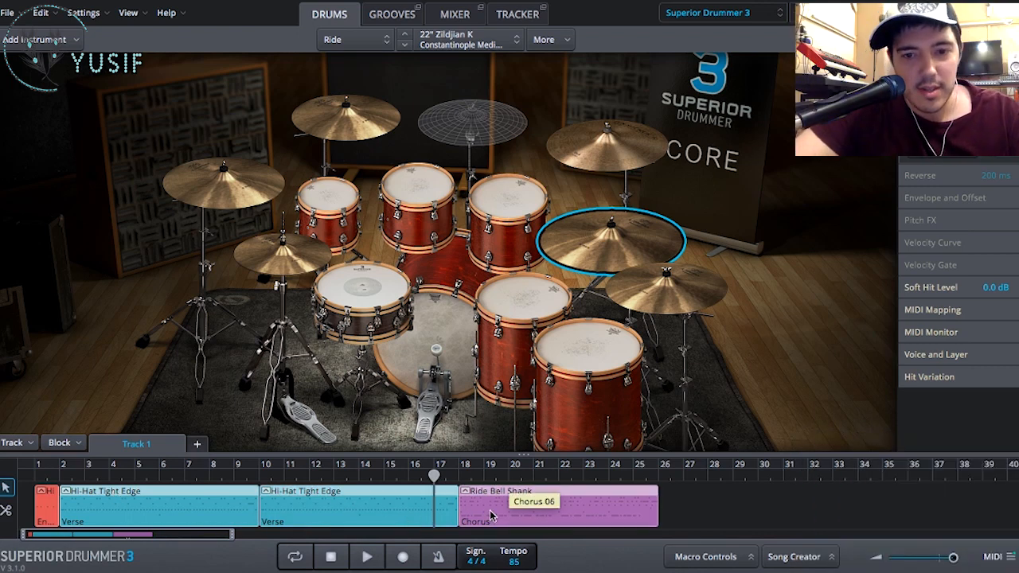
key(super+v)
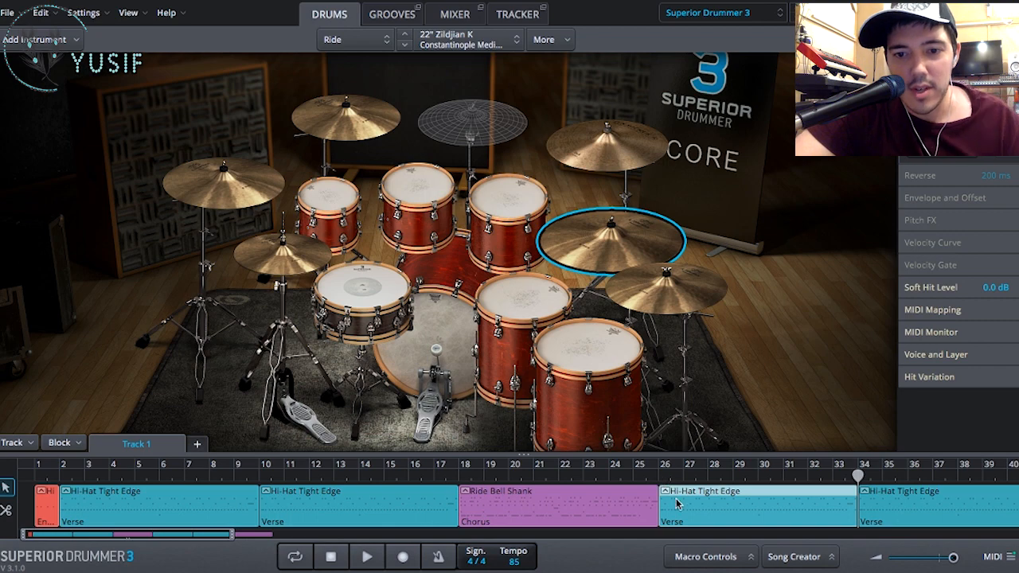
scroll(676, 504, right, 3)
scroll(709, 504, right, 5)
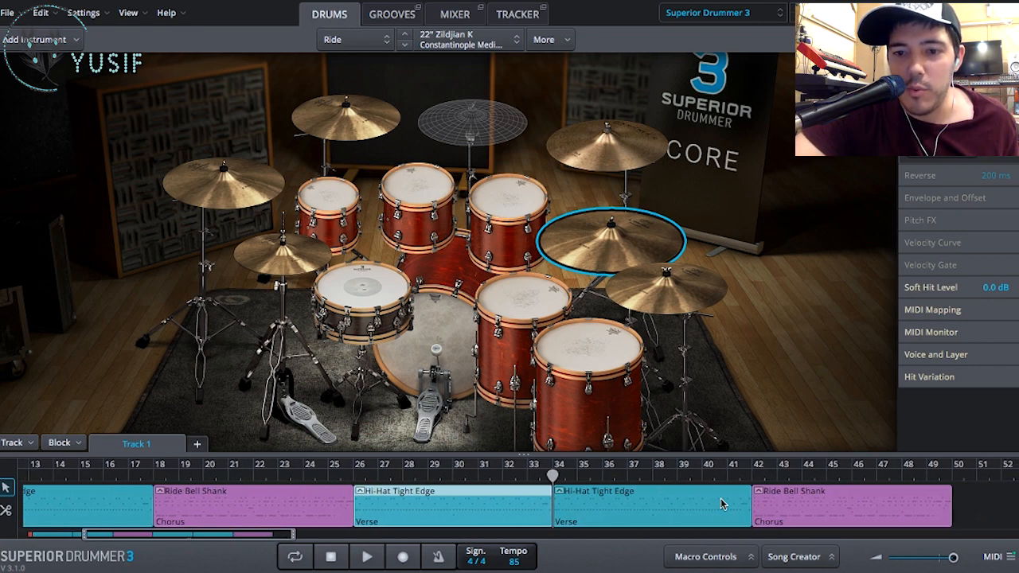
scroll(721, 504, right, 2)
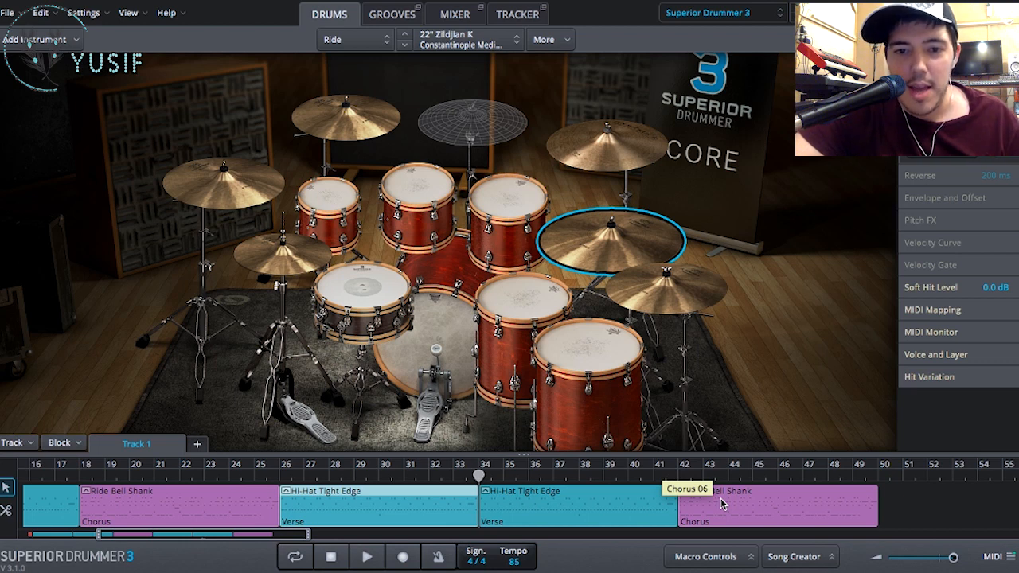
- Listen to the transition into the verse at bar 26, and replace the verse block at bar 34 with the last chorus block
click(629, 501)
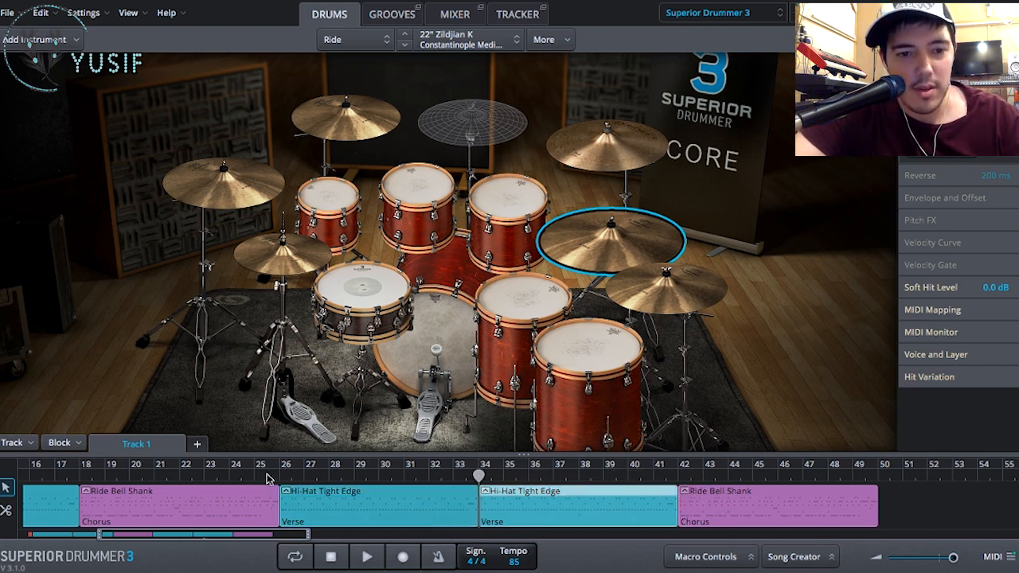
key(space)
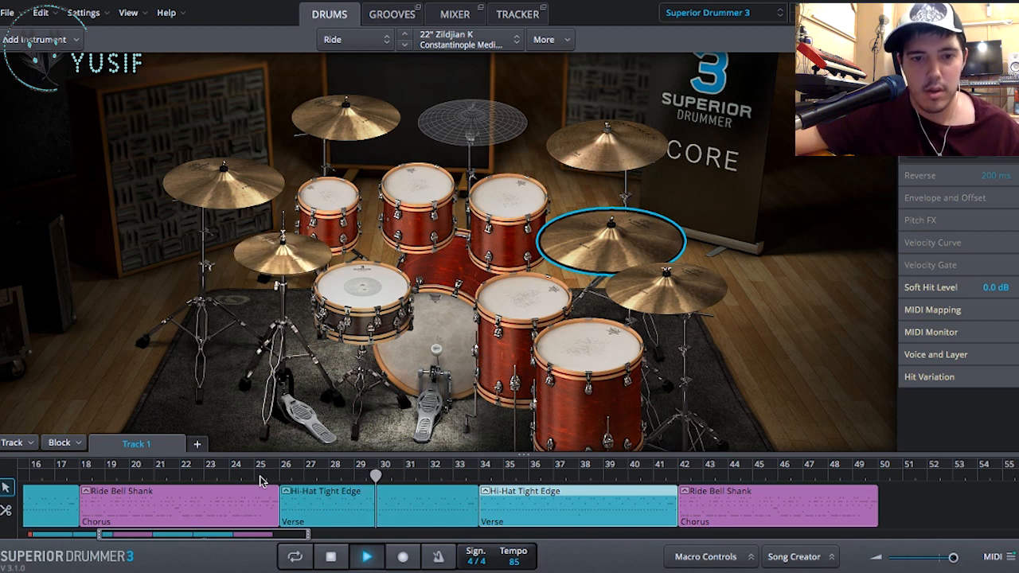
key(space)
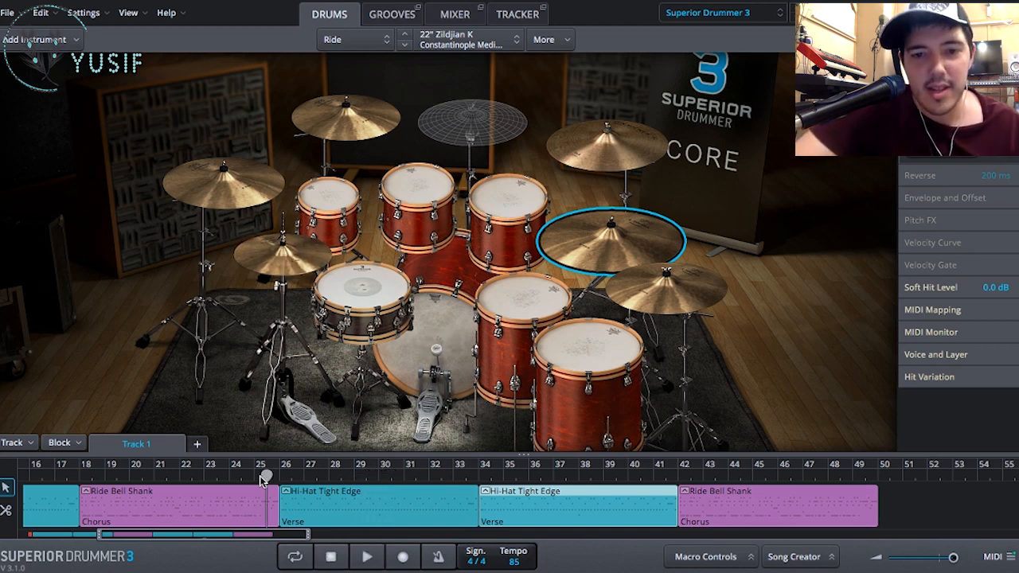
drag(704, 507, 505, 493)
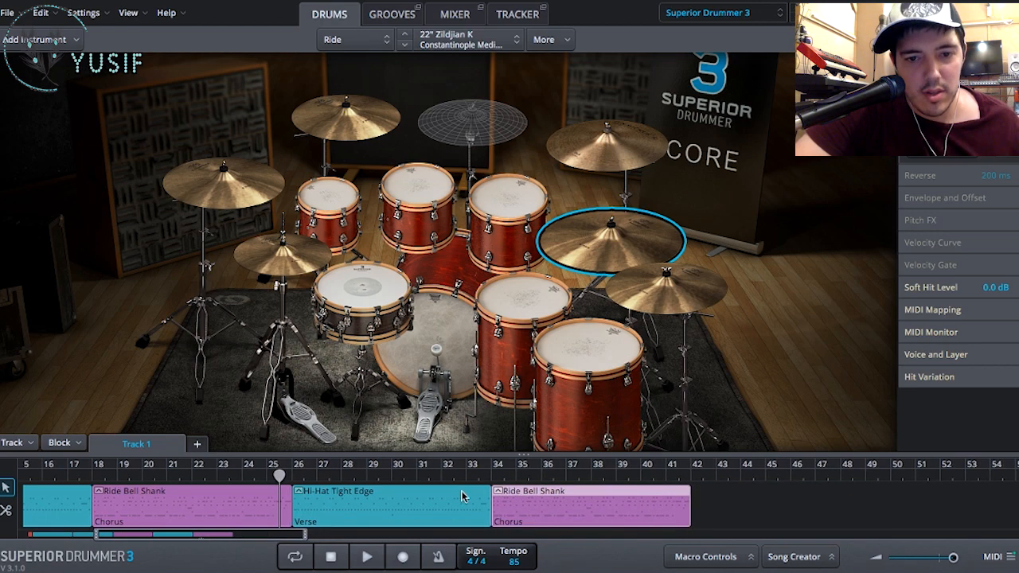
scroll(478, 495, left, 5)
scroll(467, 496, right, 1)
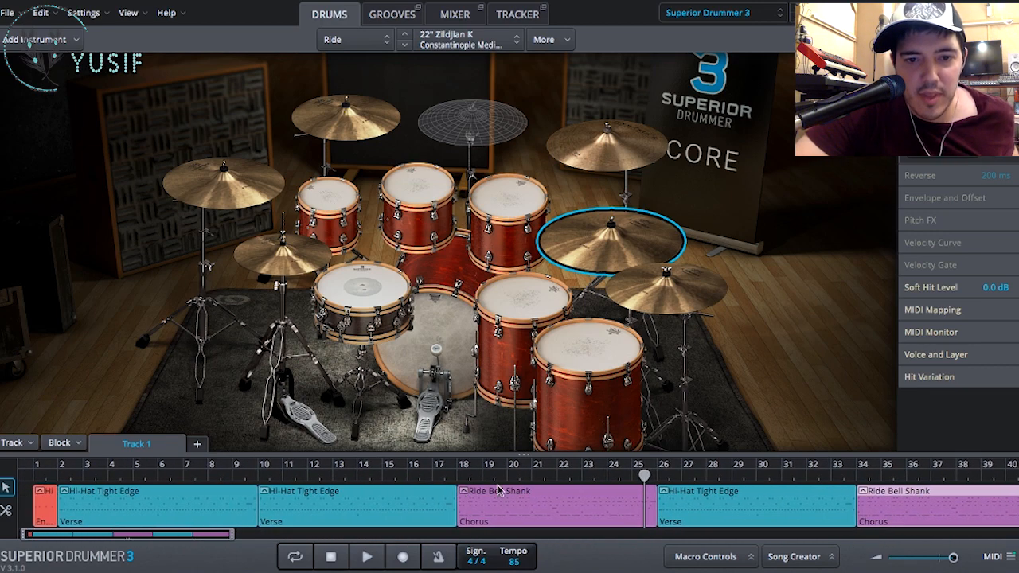
- Move the second verse and every block after it four bars earlier to start at bar 6, cutting the first verse to four bars
click(188, 496)
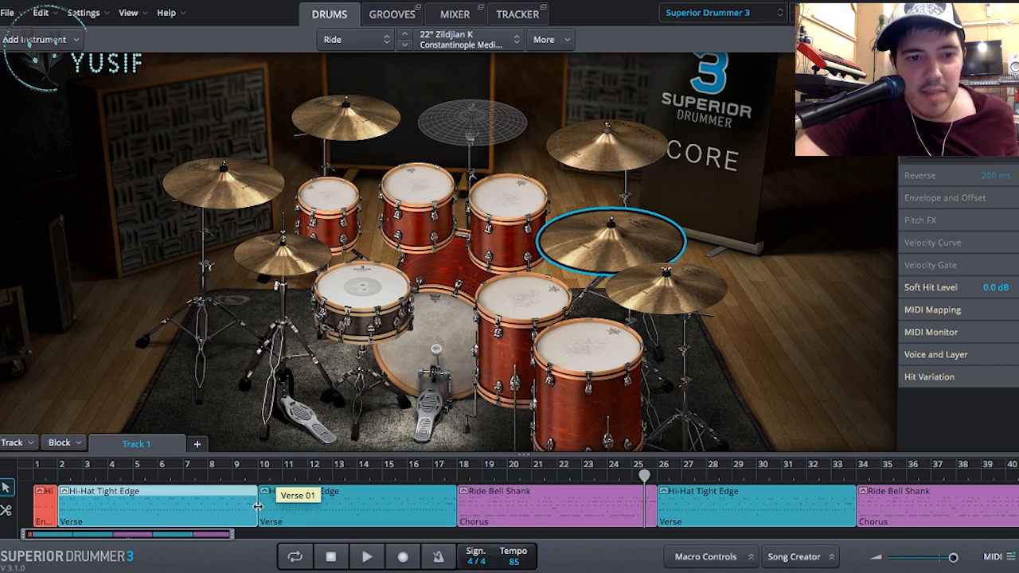
drag(252, 507, 189, 495)
key(super+z)
click(323, 501)
scroll(326, 502, right, 5)
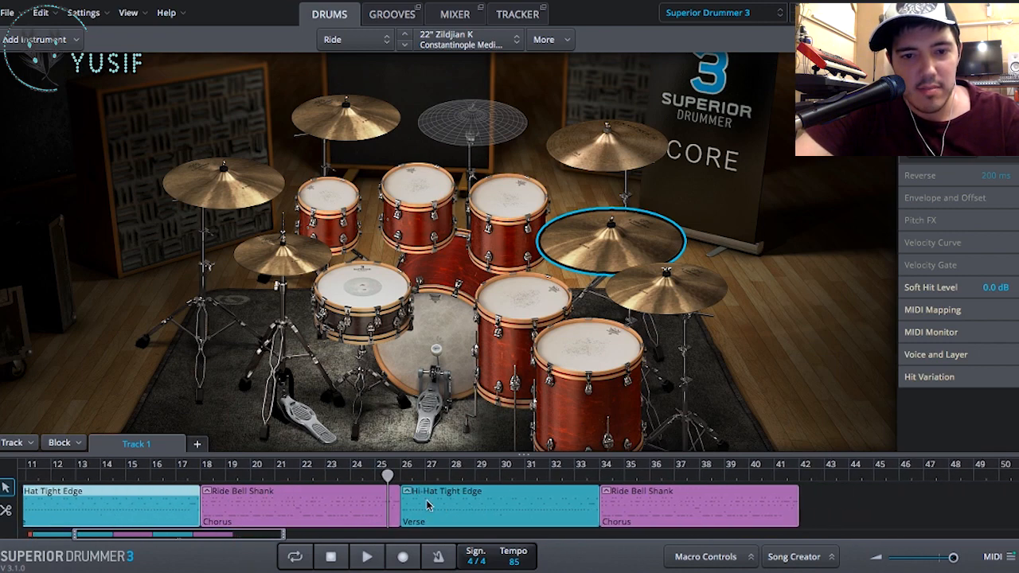
scroll(680, 507, left, 5)
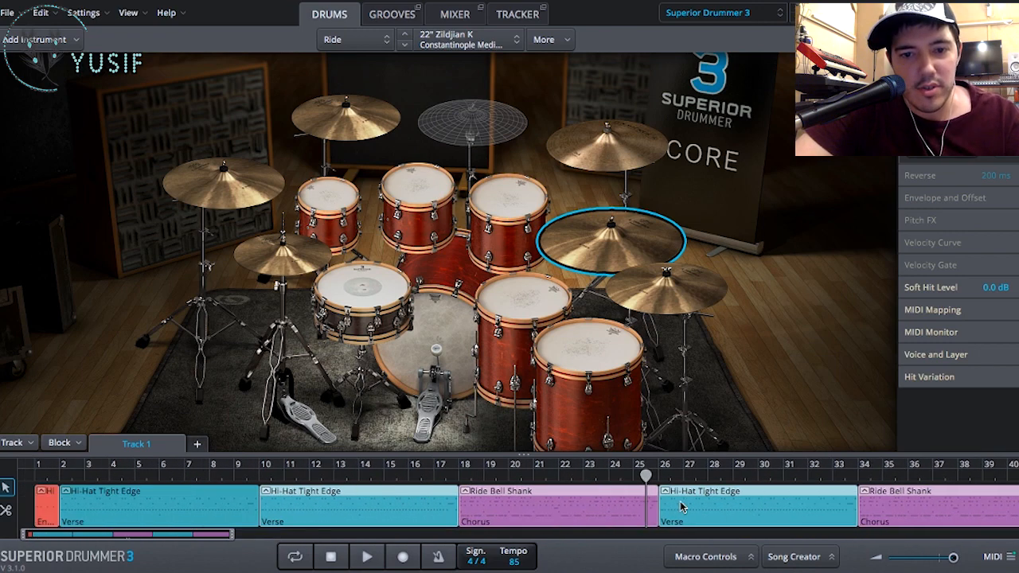
drag(392, 516, 292, 500)
- Play the arrangement from bar 2, return the playhead there, and select the verse block at bar 22
click(62, 476)
key(space)
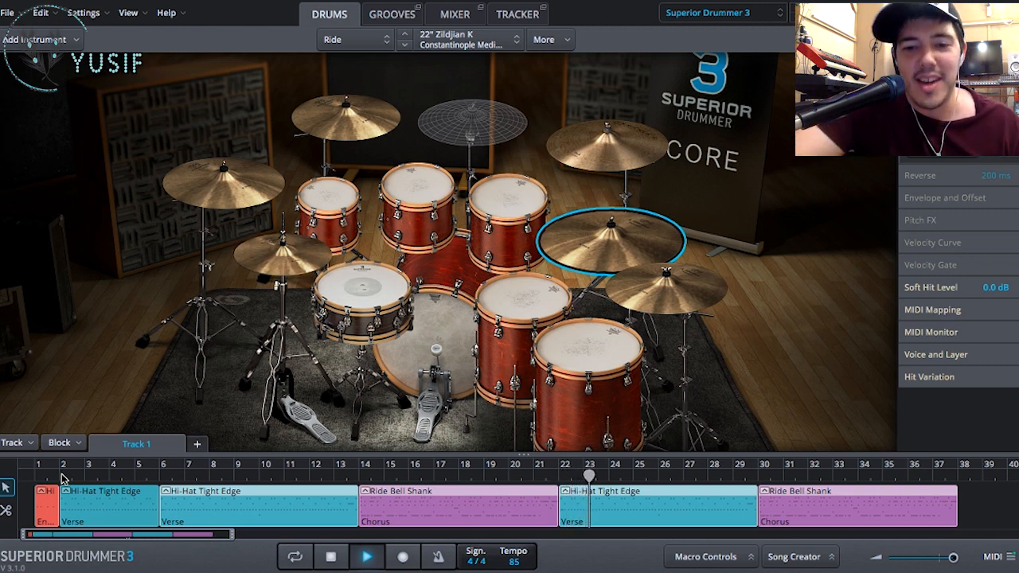
click(61, 475)
click(611, 522)
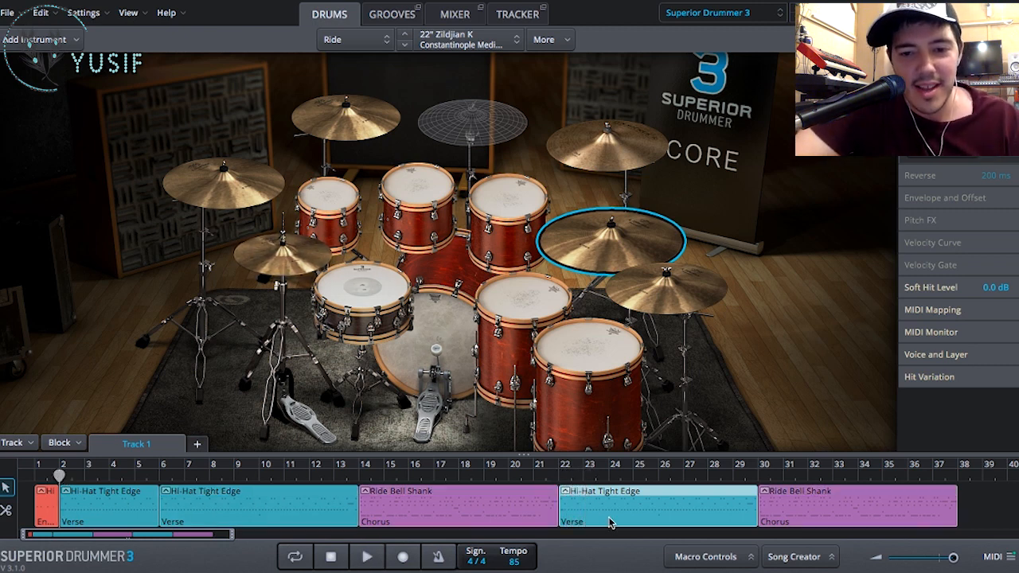
- Shift the verse at bar 22 and the chorus after it one bar later, and fill the gap with an empty one-bar block
drag(642, 508, 668, 508)
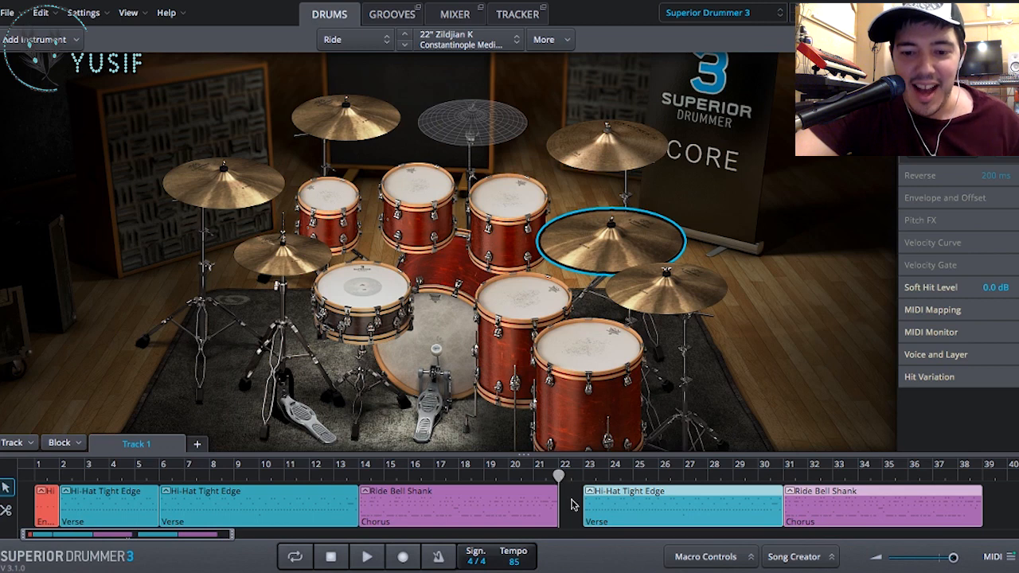
scroll(571, 504, up, 3)
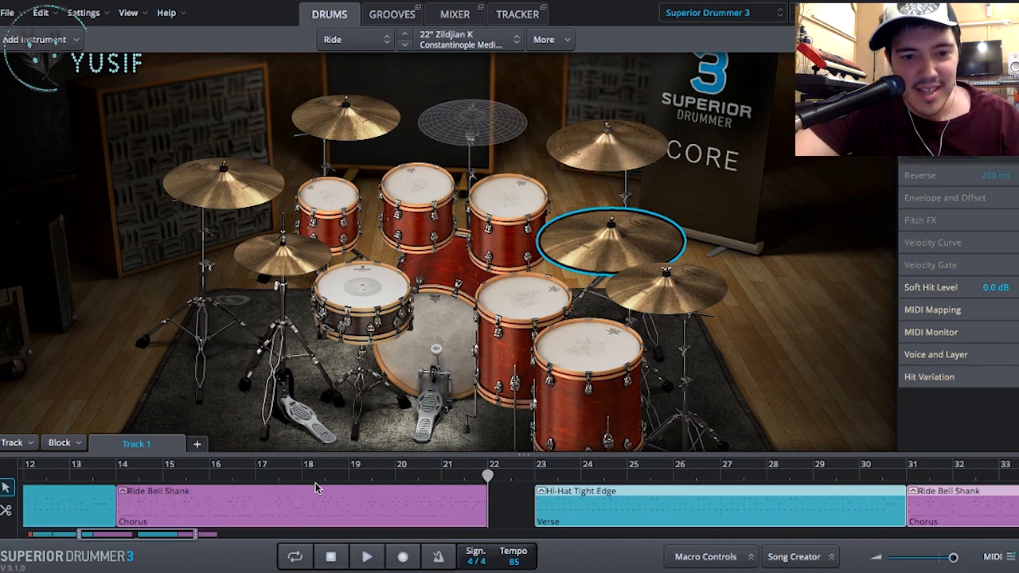
right_click(501, 508)
click(521, 491)
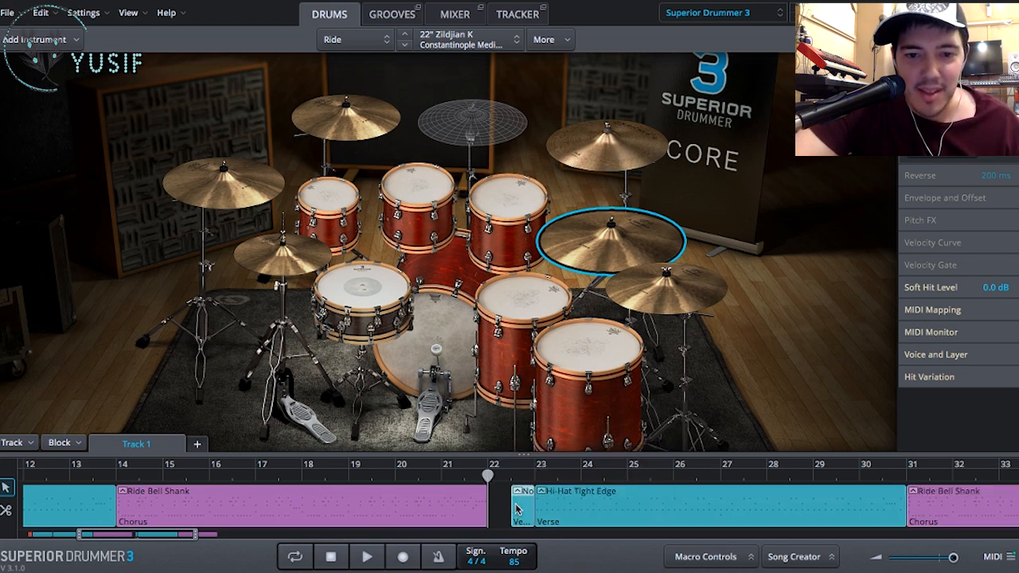
scroll(516, 510, up, 1)
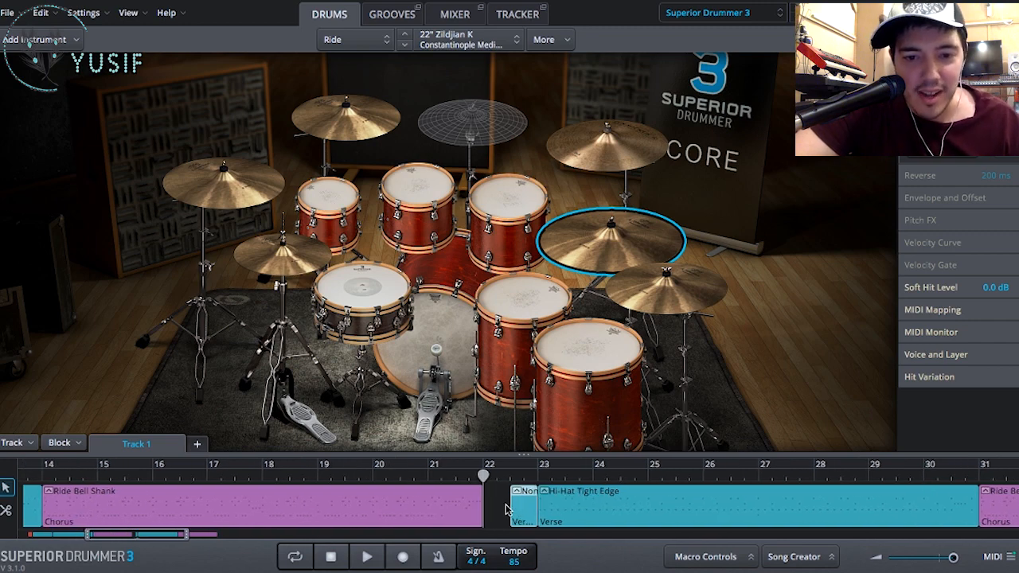
drag(512, 499, 486, 503)
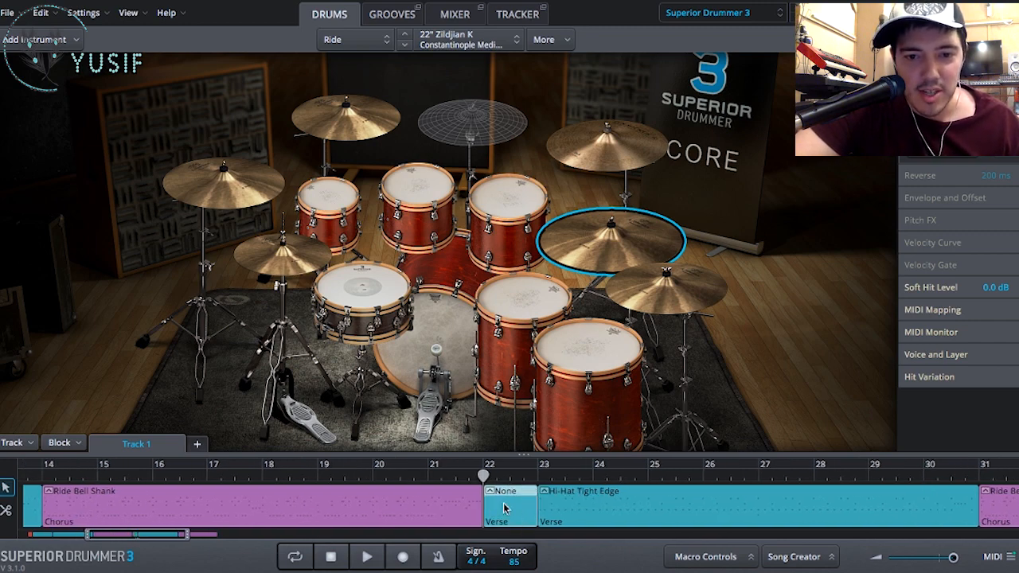
- Mark the empty block at bar 22 as Chorus, start playback briefly and put the playhead at bar 20
right_click(503, 508)
mouse_move(558, 426)
click(705, 356)
key(space)
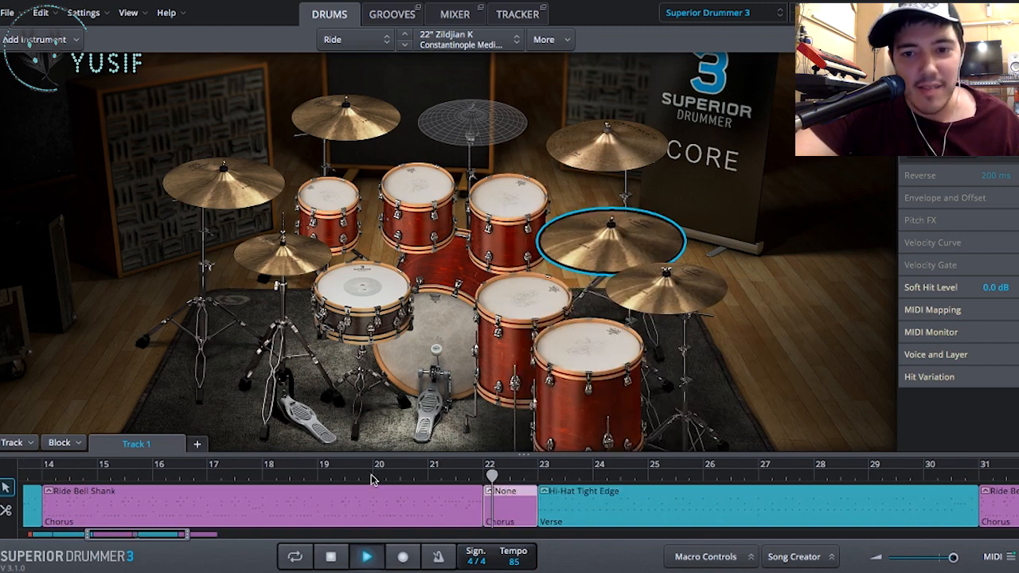
click(372, 477)
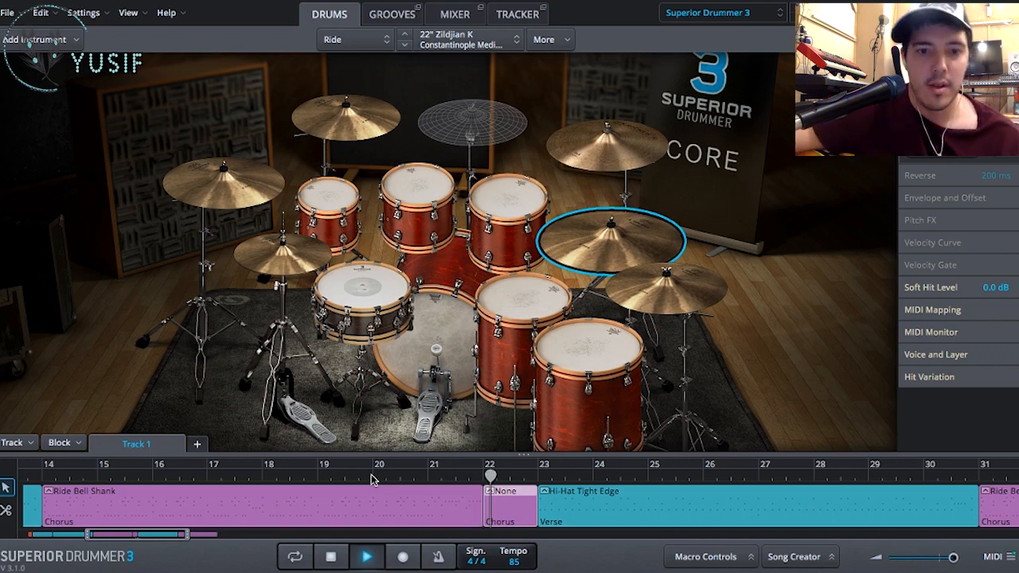
click(372, 477)
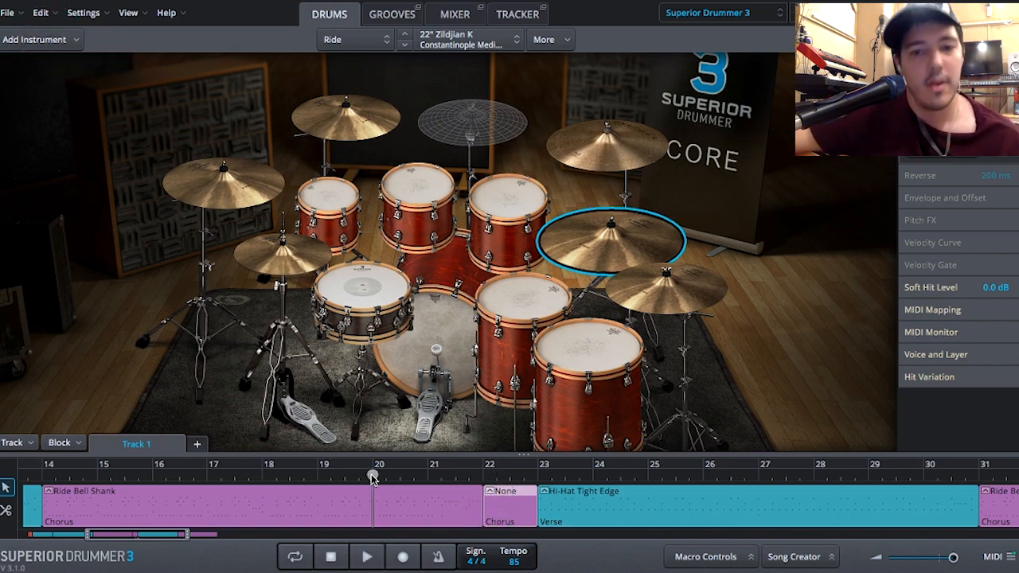
- In the grid editor, add a Cymbal 2 hit at the start of bar 22 and hi-hat hits on beats 2, 3 and 4
double_click(511, 508)
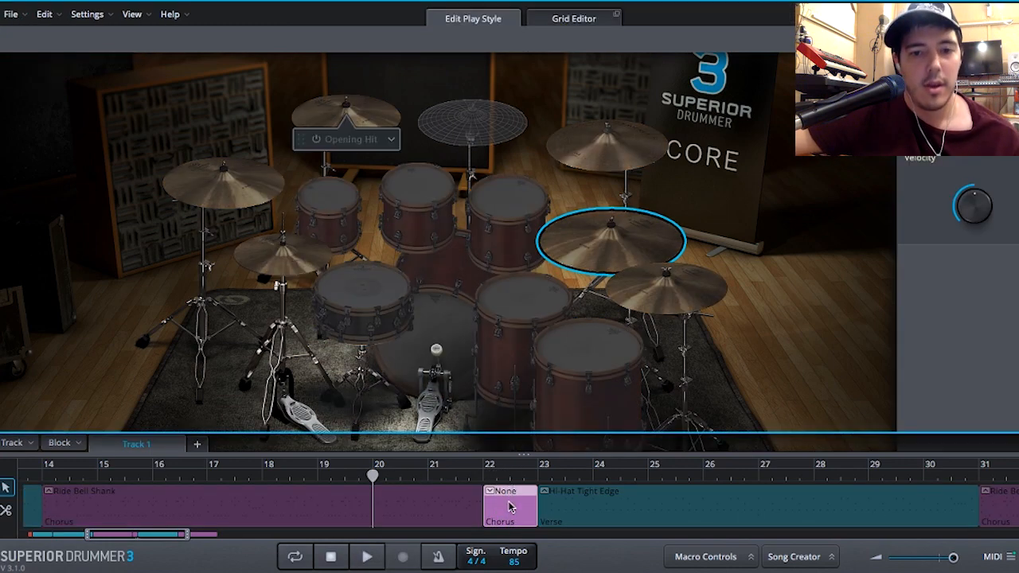
click(575, 23)
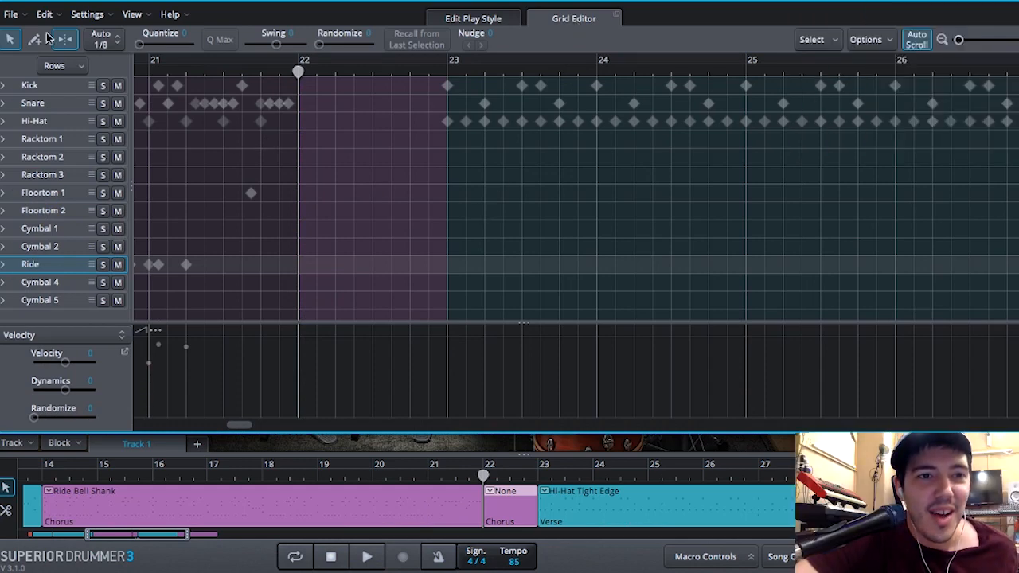
click(40, 42)
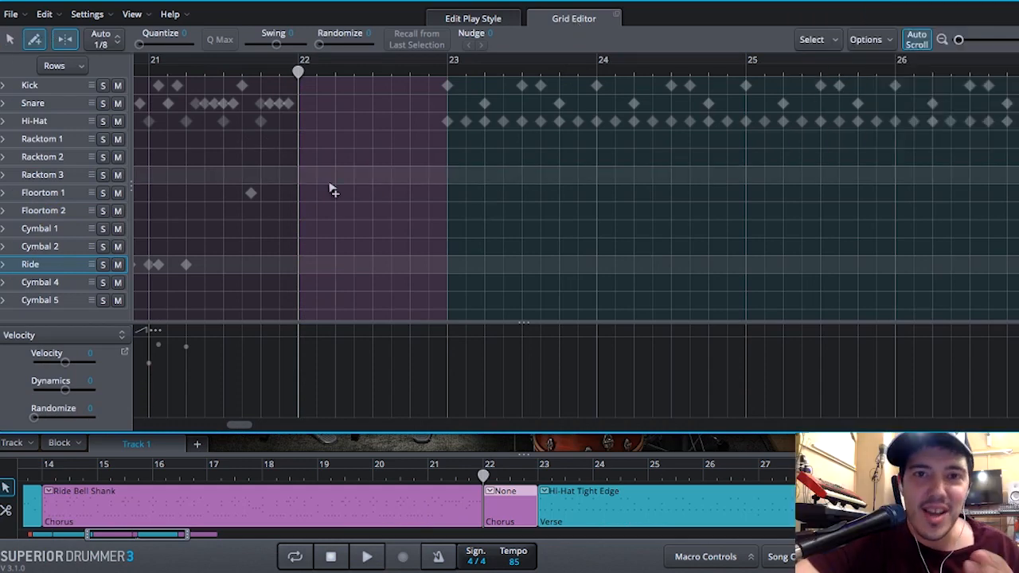
click(298, 247)
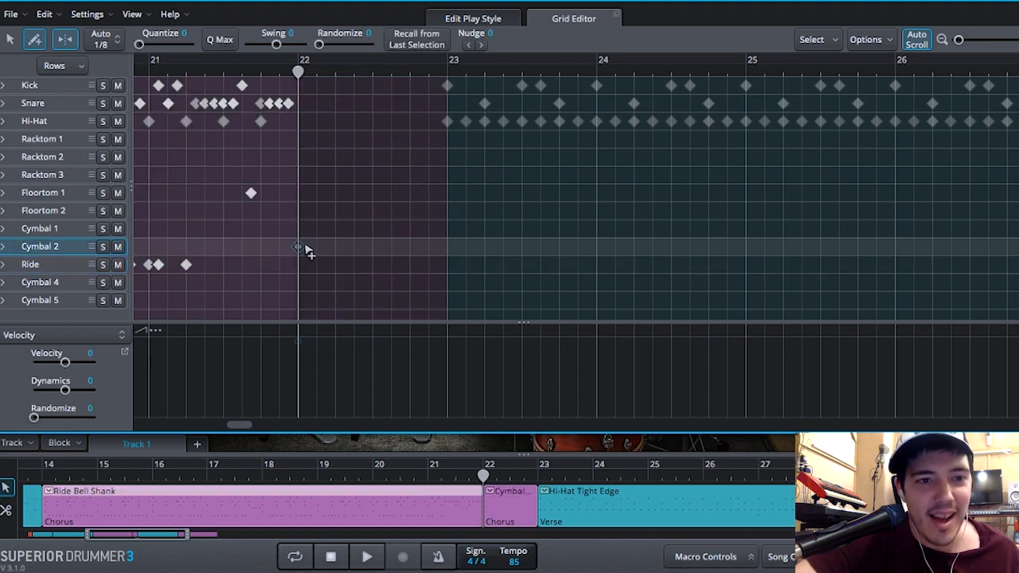
click(335, 121)
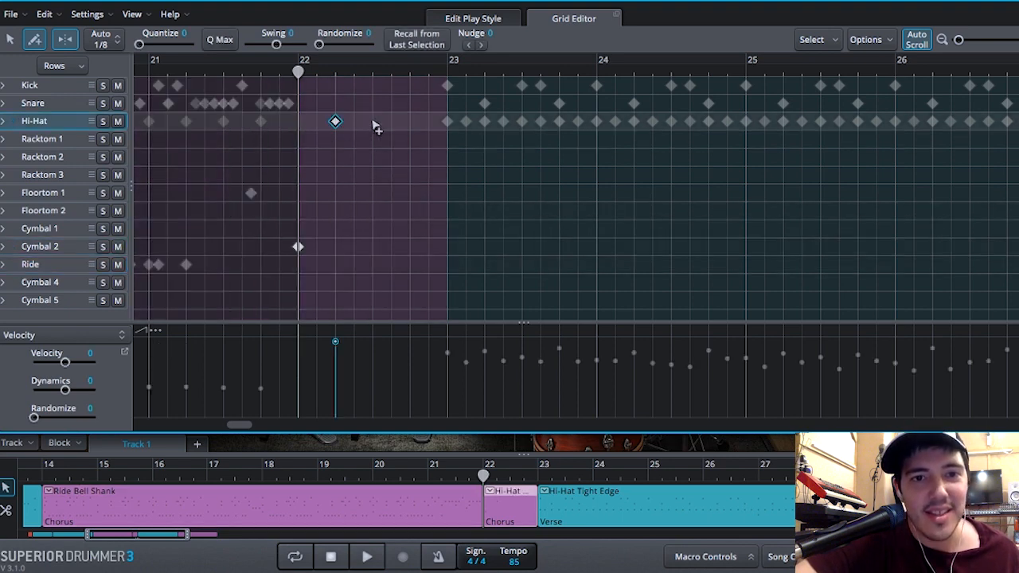
click(407, 122)
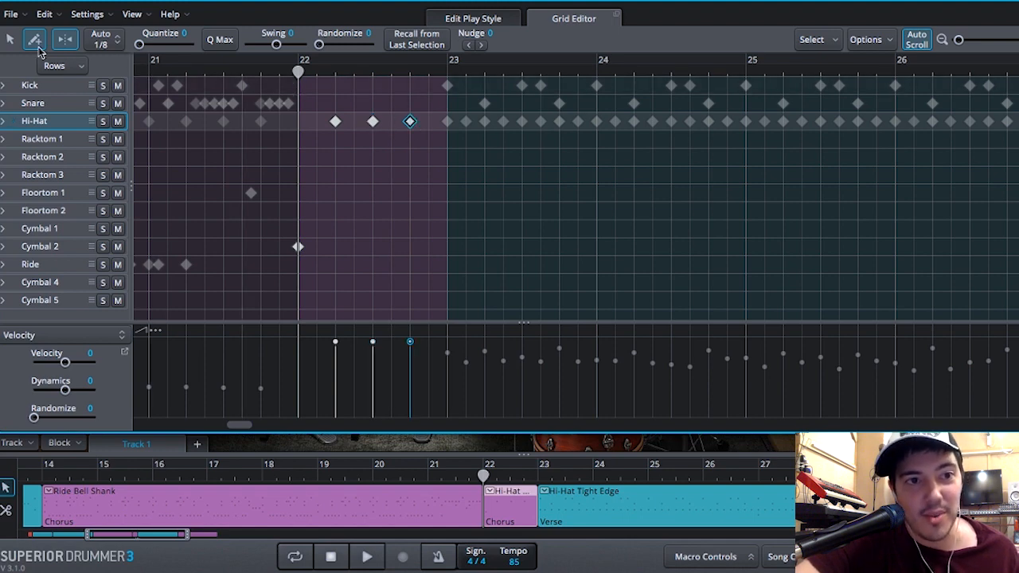
- Lower the velocity of the three new hi-hat hits in bar 22 and randomize it by 12
drag(422, 155, 334, 114)
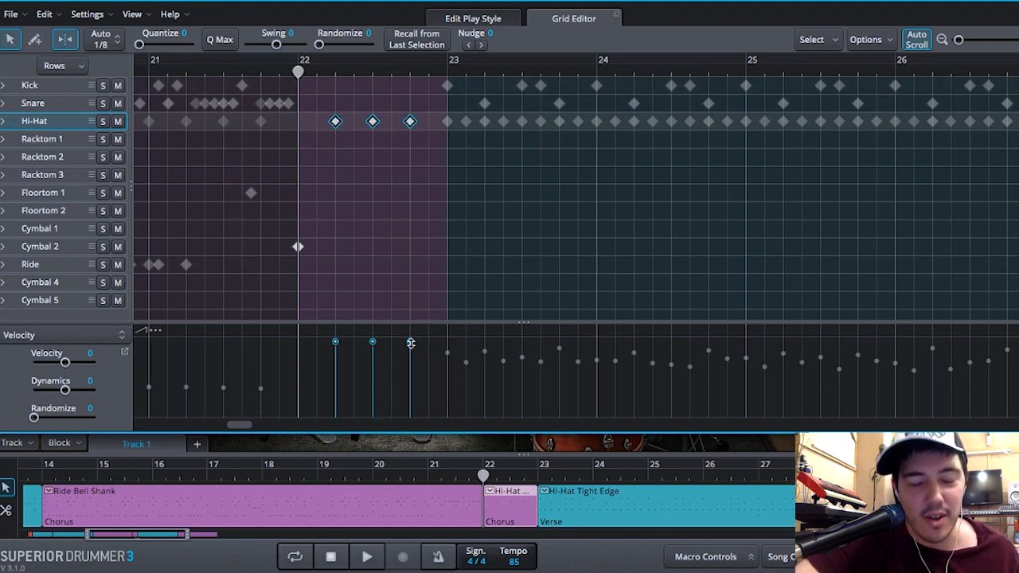
mouse_move(411, 342)
mouse_down()
mouse_move(411, 369)
mouse_move(410, 358)
mouse_up()
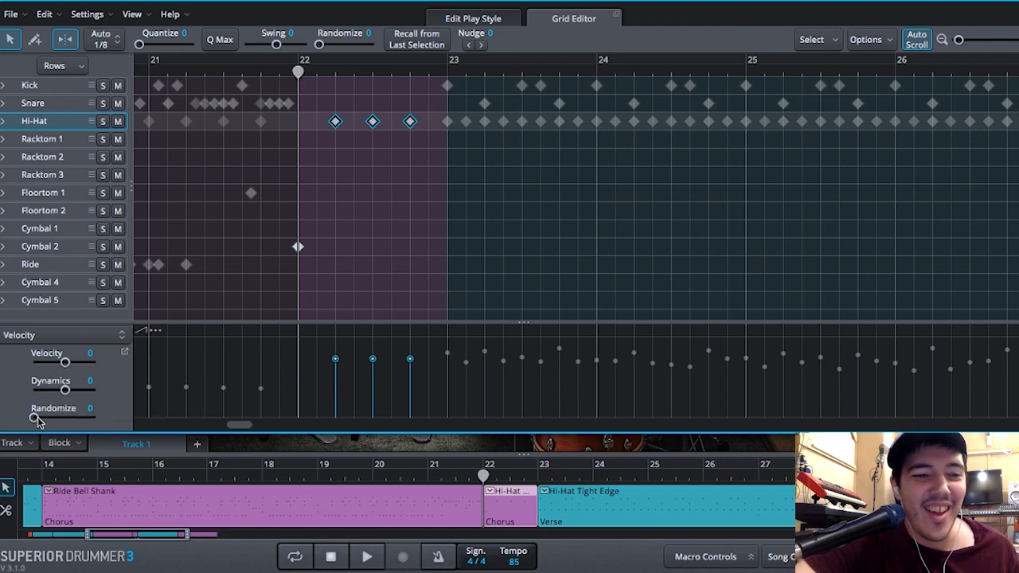
drag(36, 419, 40, 420)
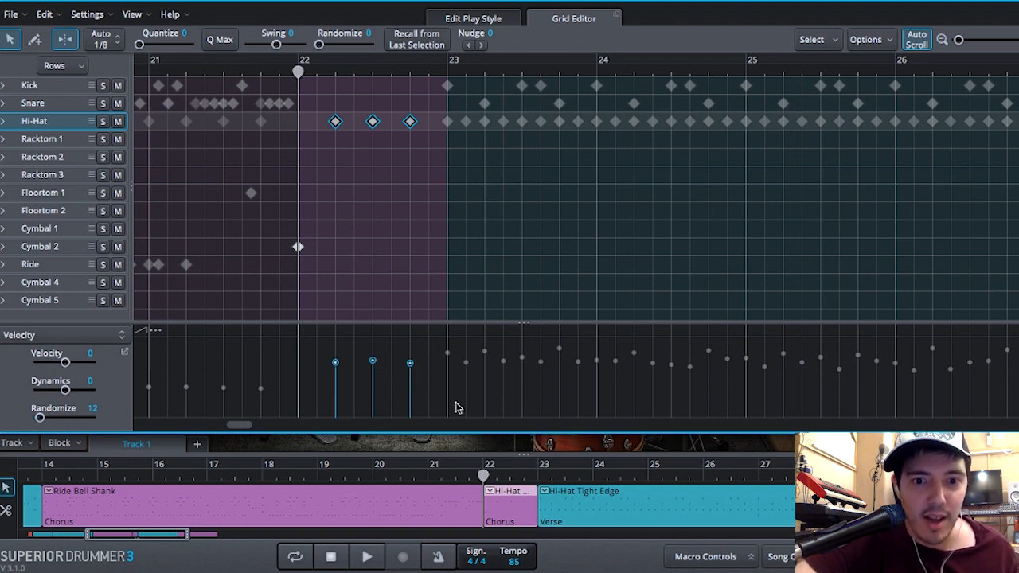
- Set the playhead to bar 20 and save the project to the Desktop as Untitled.sd3p
click(427, 478)
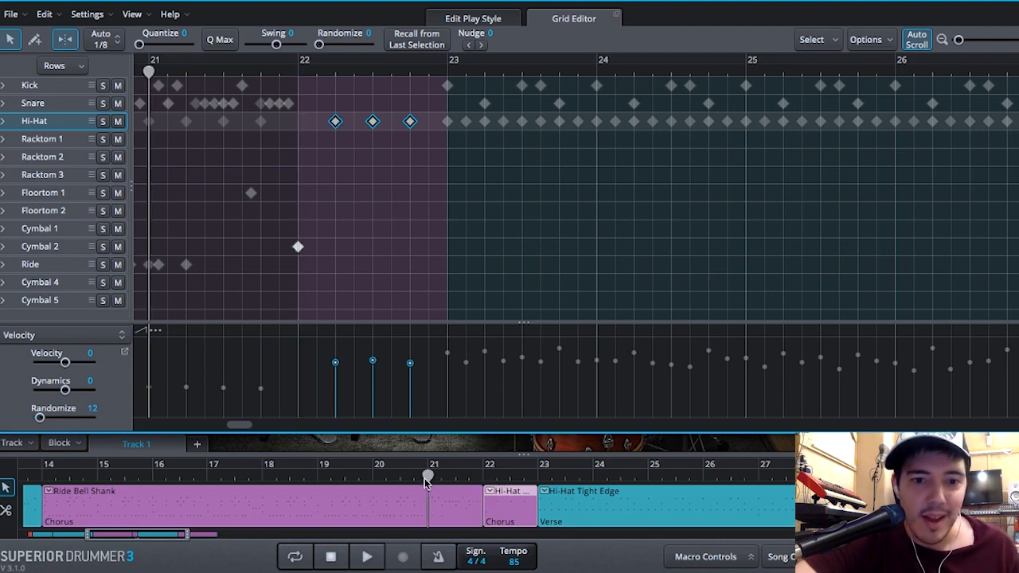
click(372, 477)
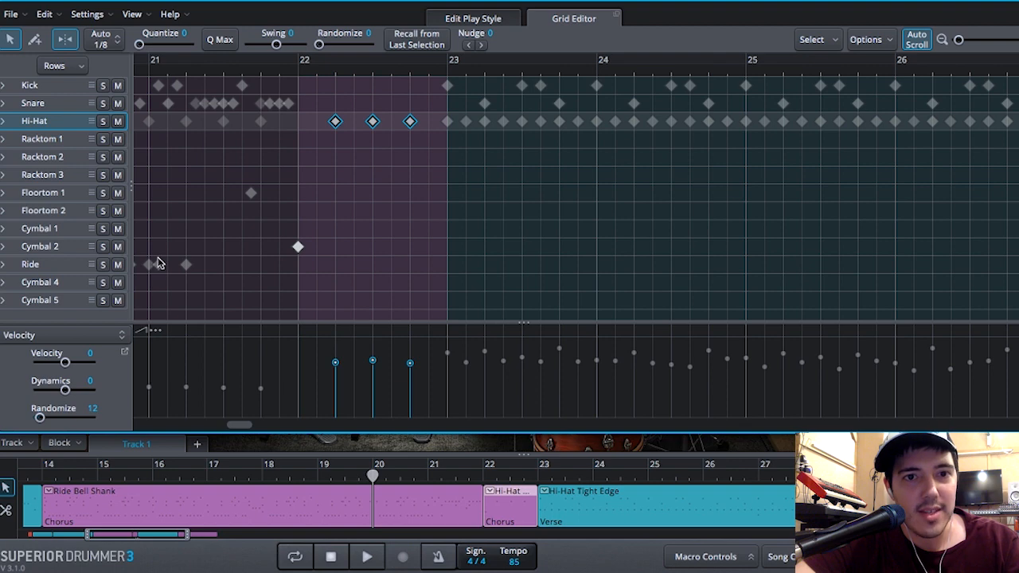
key(super+s)
click(520, 181)
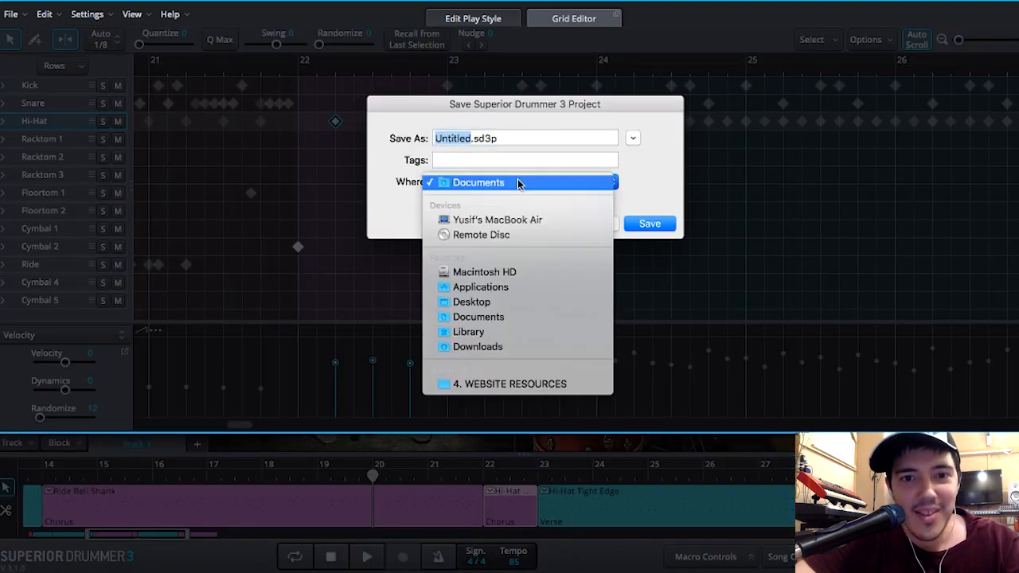
click(513, 300)
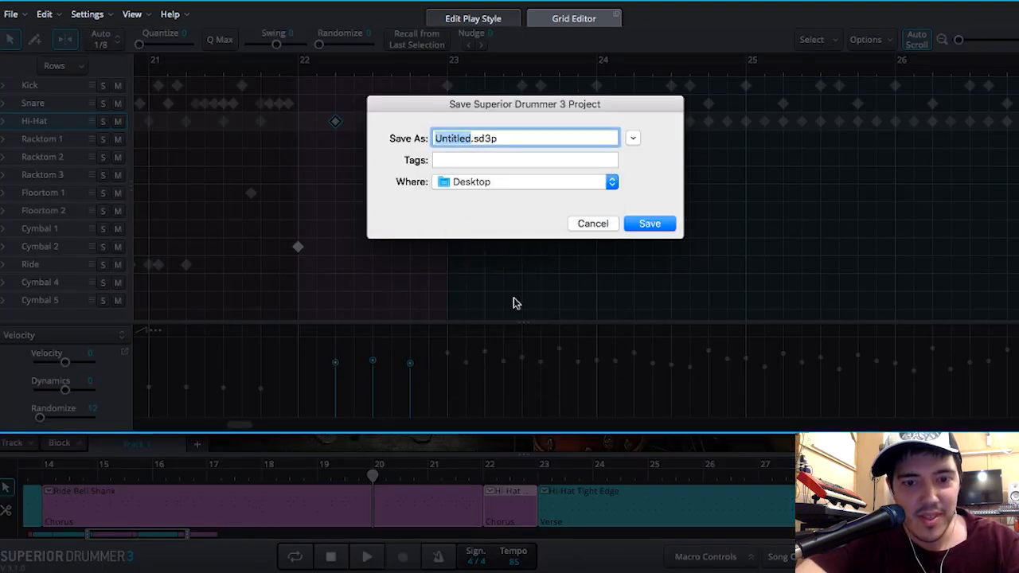
key(Return)
- Listen from bar 20 through the new bar into the verse, and place the playhead at bar 39, where the last chorus ends
key(space)
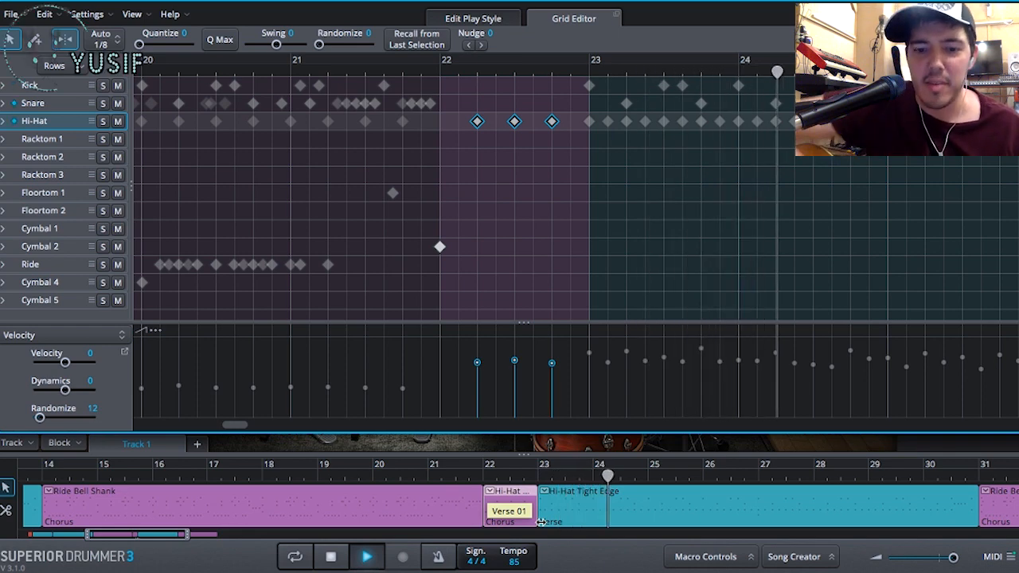
click(331, 556)
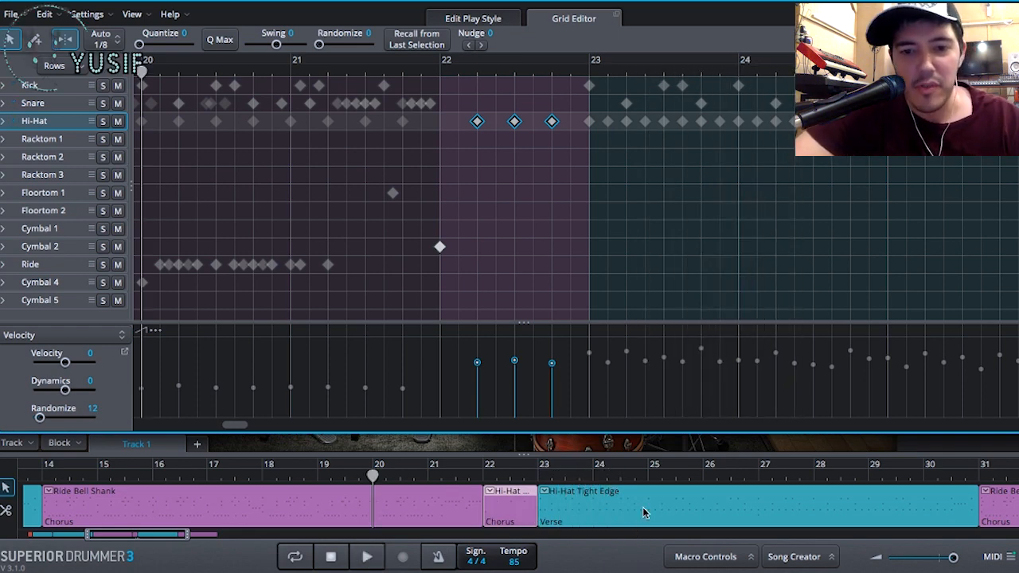
scroll(643, 513, down, 4)
scroll(643, 513, right, 5)
scroll(642, 507, down, 3)
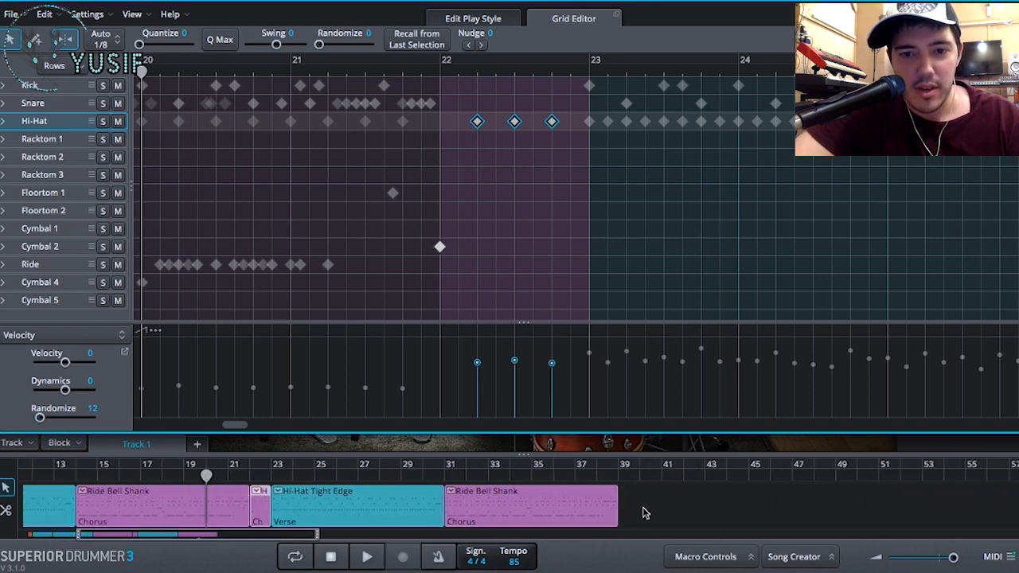
scroll(637, 509, left, 5)
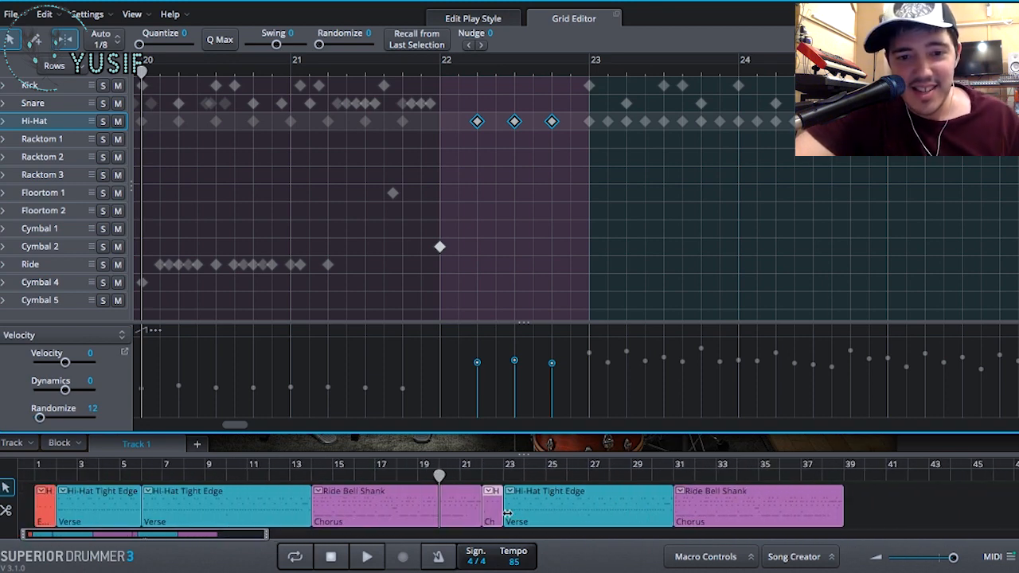
click(843, 476)
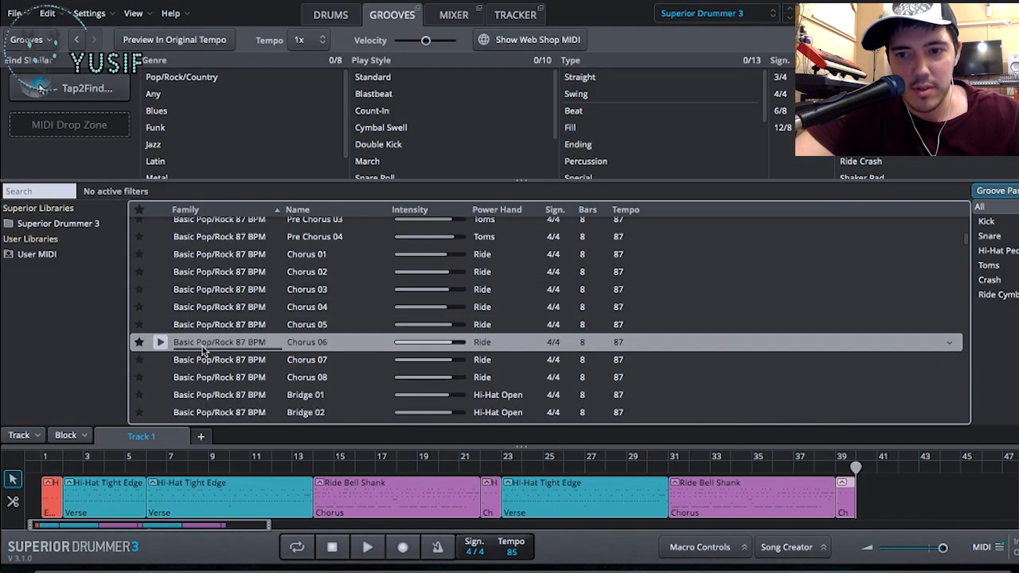
- Preview the Basic Pop/Rock 87 BPM grooves Bridge 01 to Bridge 04 and add Bridge 04 to the track at bar 40
scroll(205, 350, down, 1)
scroll(204, 350, down, 4)
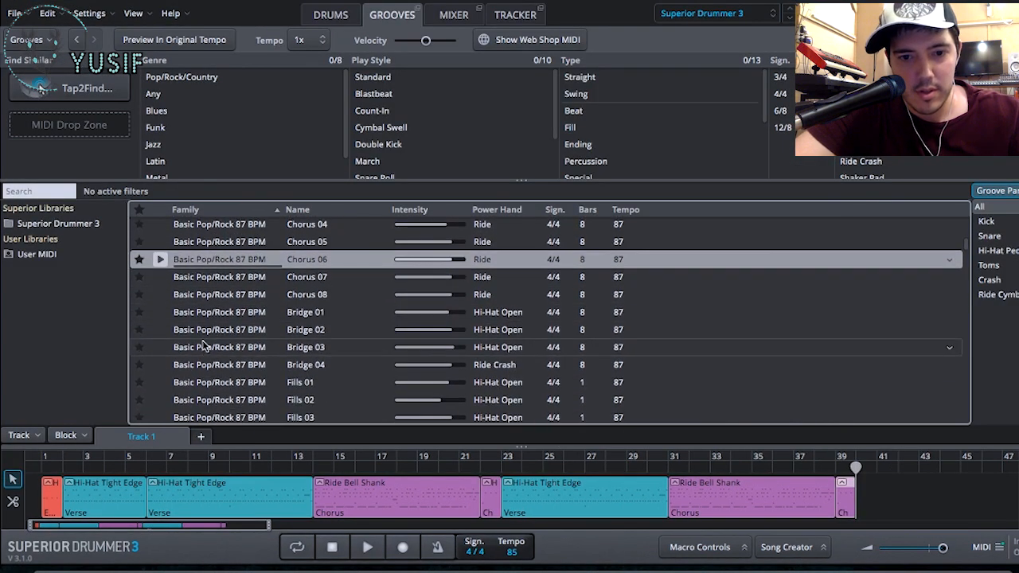
click(160, 313)
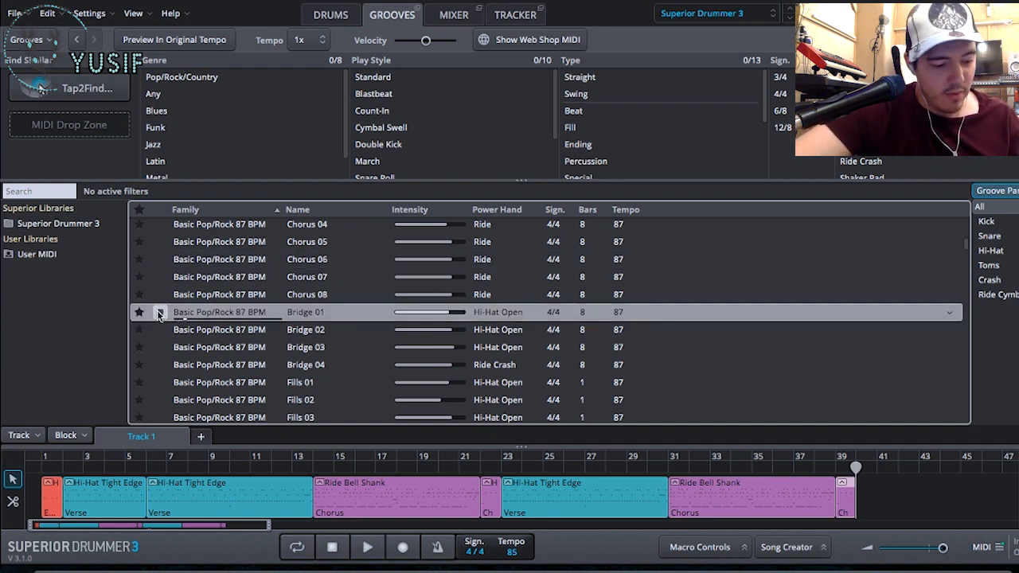
click(159, 331)
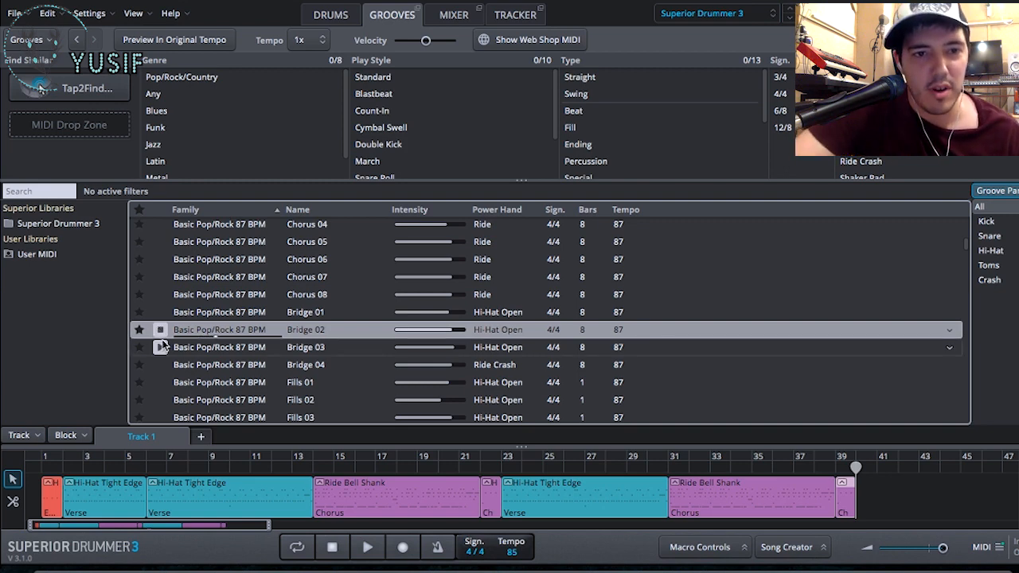
click(161, 347)
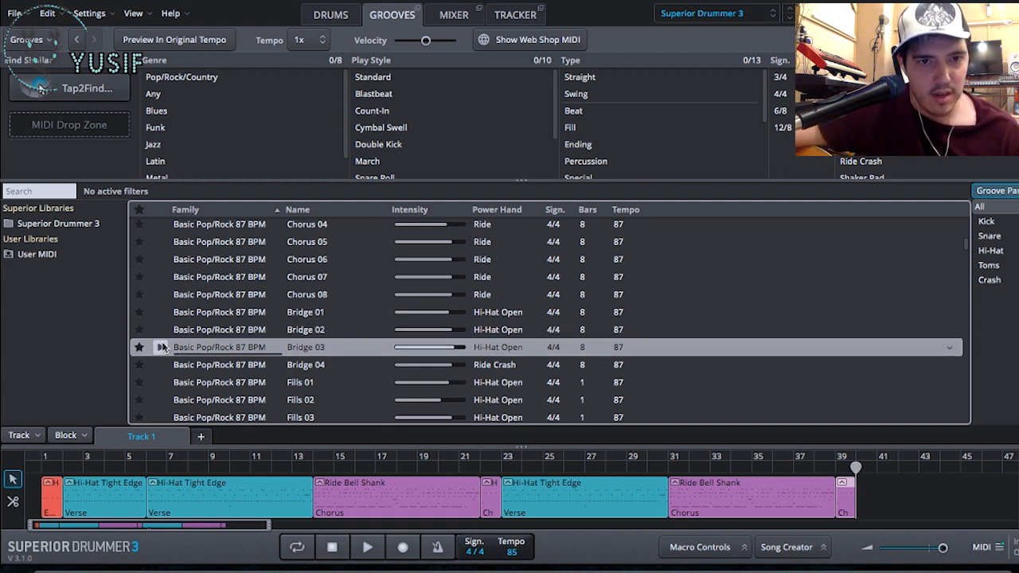
click(161, 365)
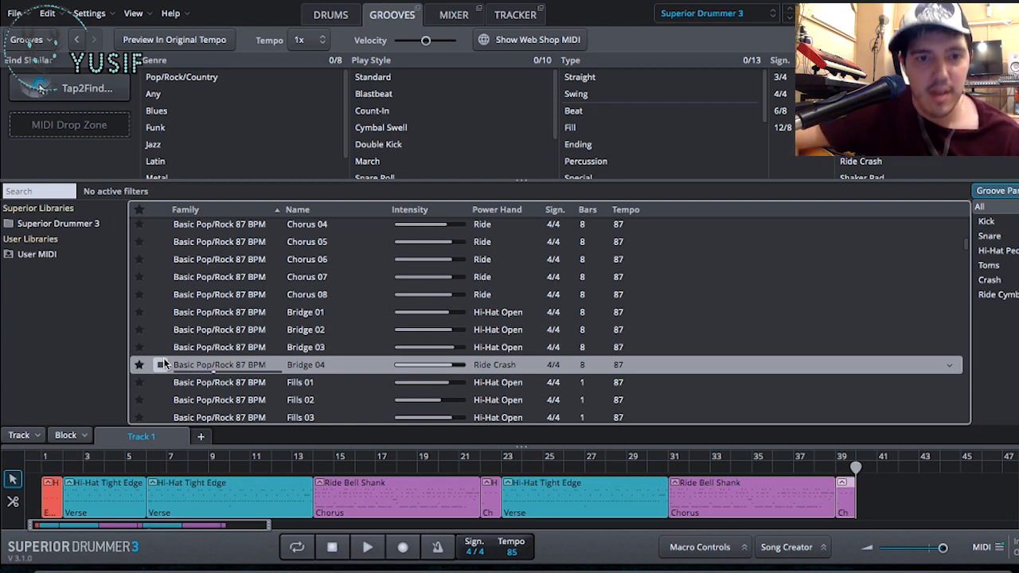
drag(202, 370, 860, 493)
- Open the bridge block for play style editing and reduce the kick's Amount to 21 while playing it
double_click(884, 492)
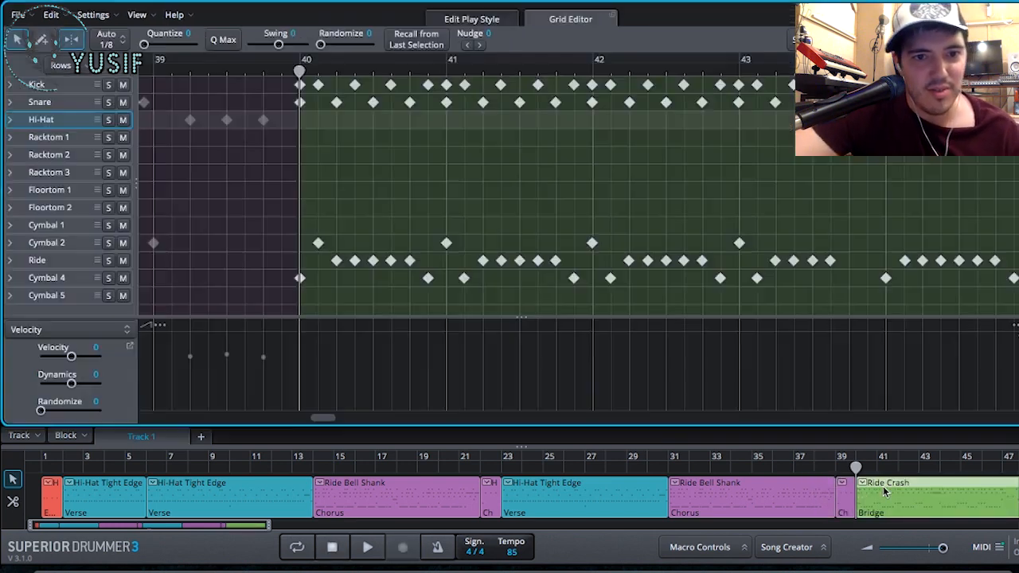
click(486, 11)
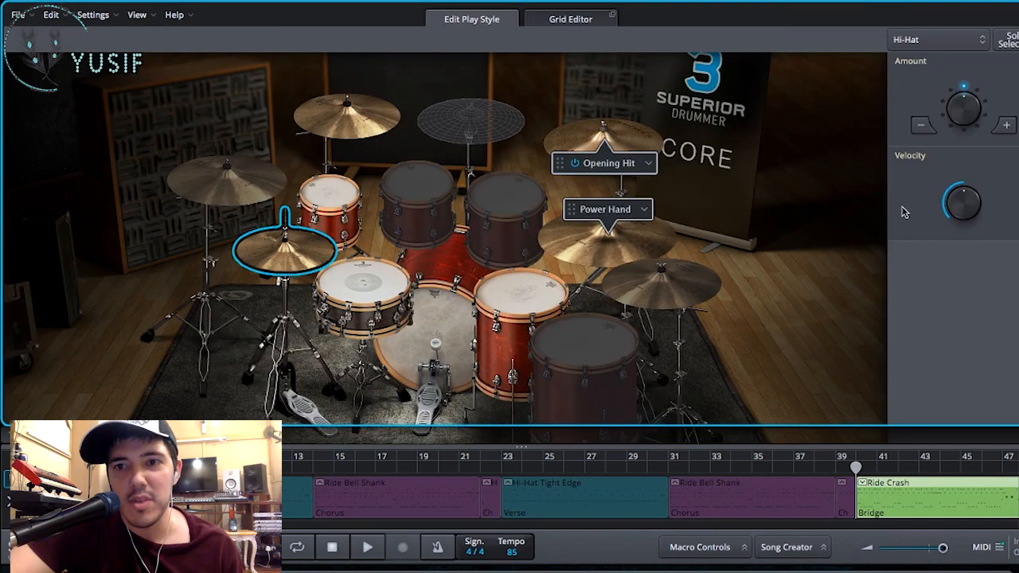
click(447, 302)
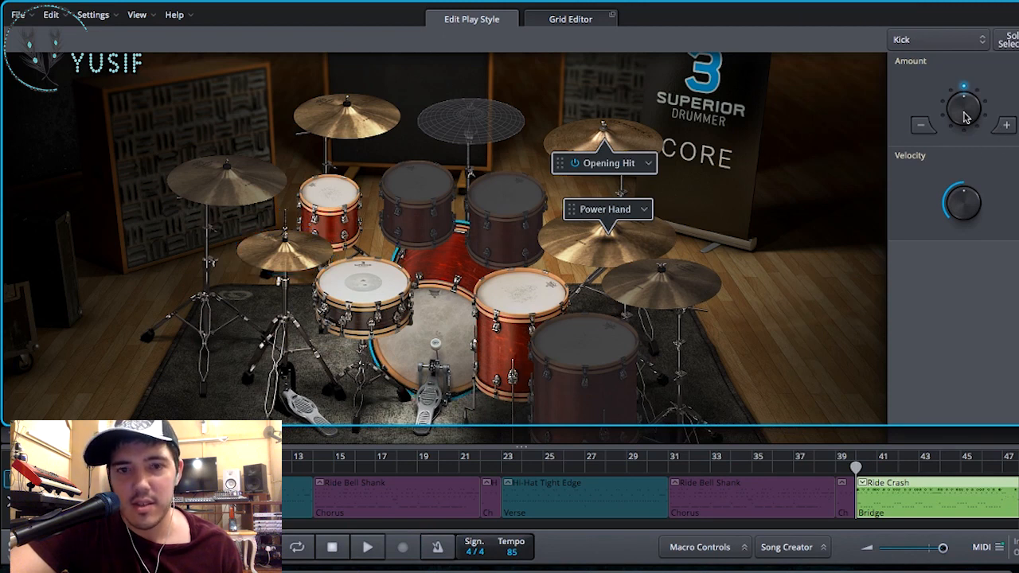
drag(964, 113, 951, 130)
key(space)
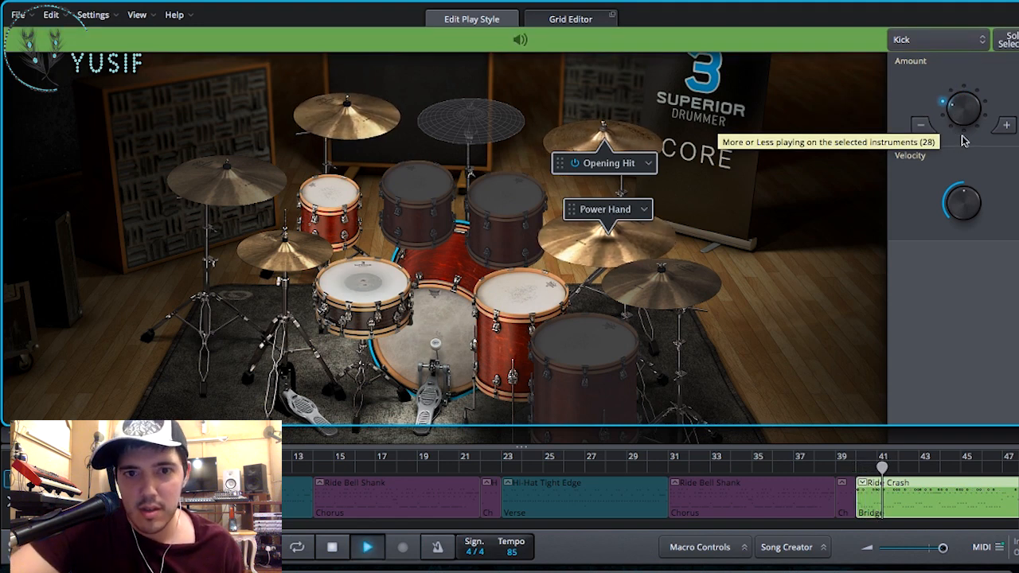
drag(962, 108, 959, 131)
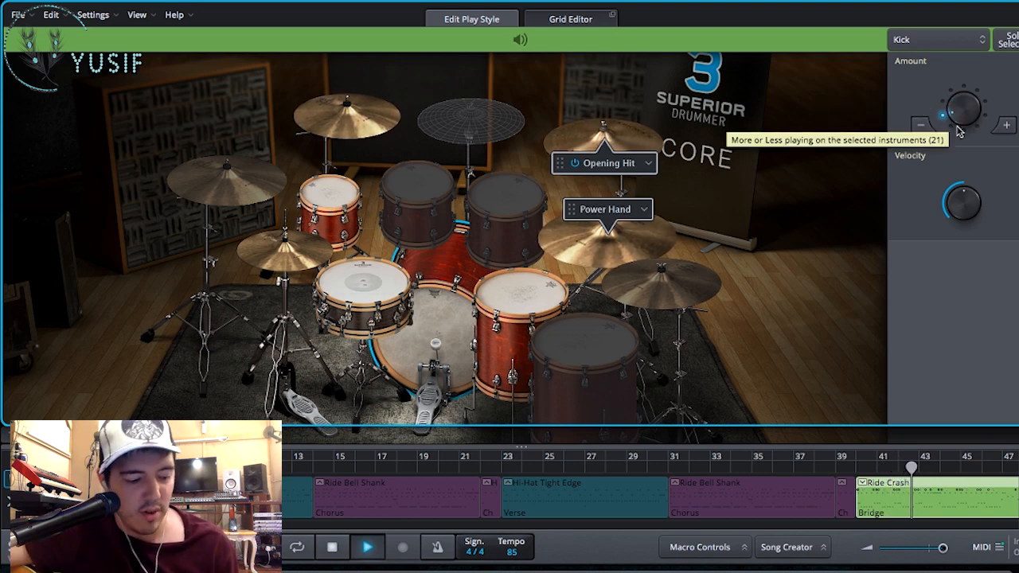
- Listen from bar 39 through the transition into the bridge, and stop playback
key(space)
click(835, 467)
key(space)
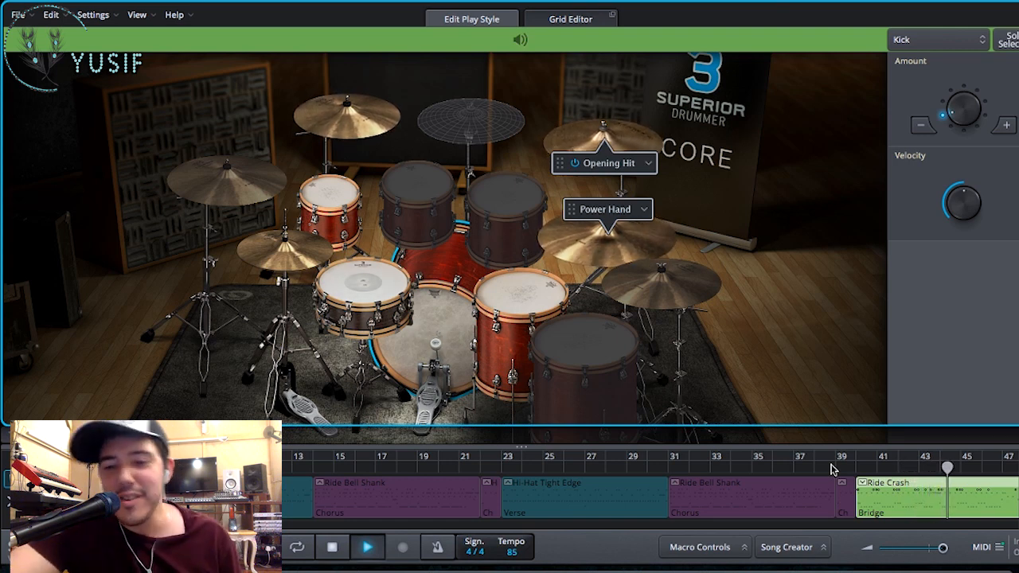
key(space)
- Duplicate the verse, chorus and one-bar transition blocks before the bridge, pasting the copies at bar 48 where the bridge ends
scroll(897, 492, right, 2)
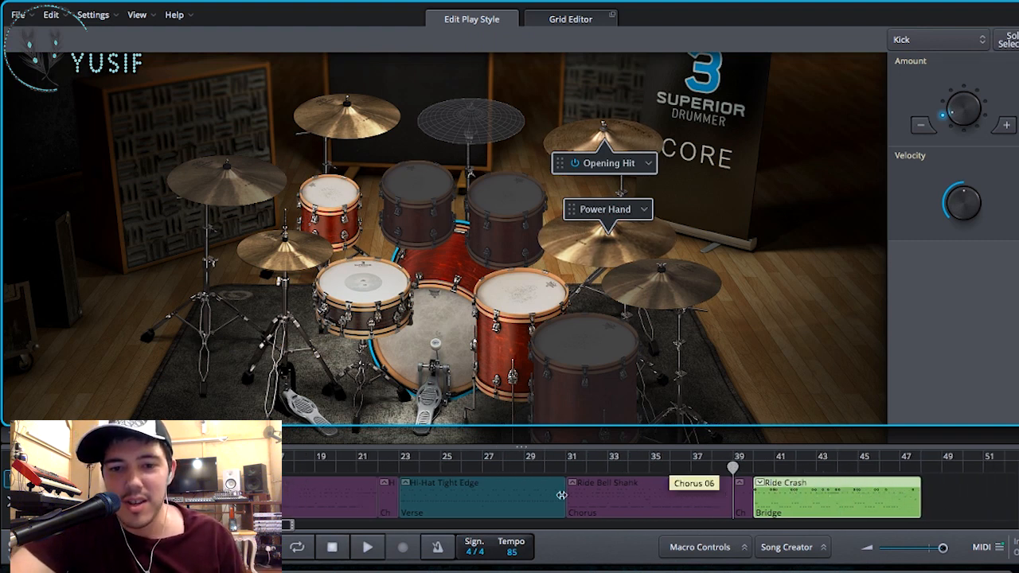
click(512, 501)
click(617, 503)
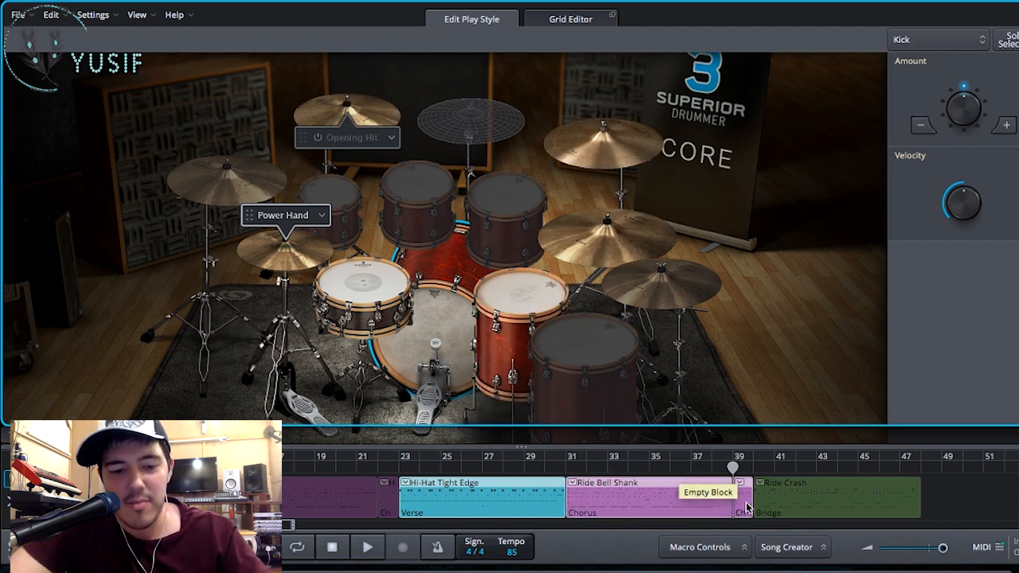
click(924, 470)
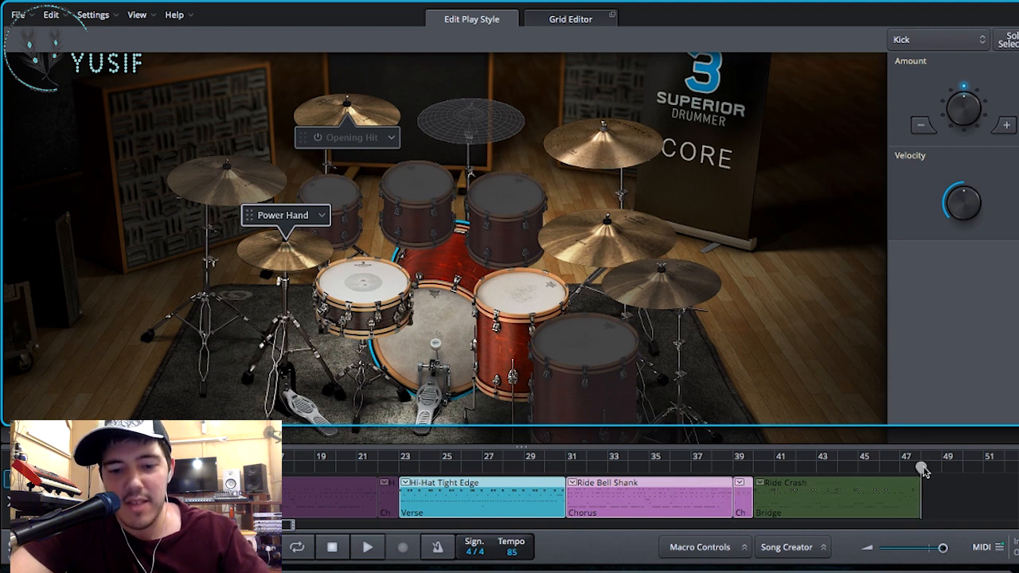
key(ctrl+v)
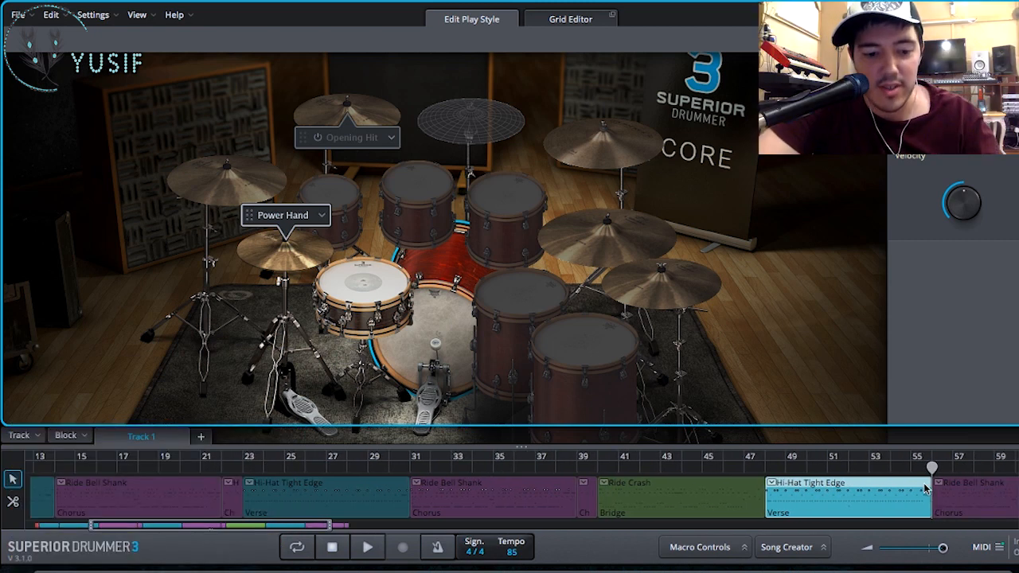
- Leave play style editing, show the drum kit view and return the playhead to the start of the track at bar 1
scroll(925, 489, down, 3)
scroll(925, 489, right, 3)
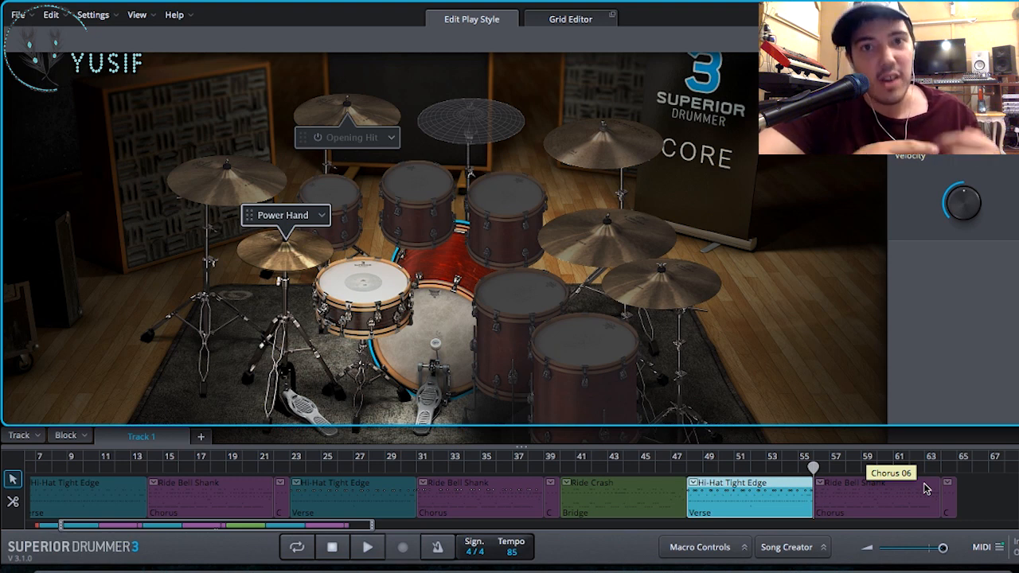
scroll(874, 495, left, 2)
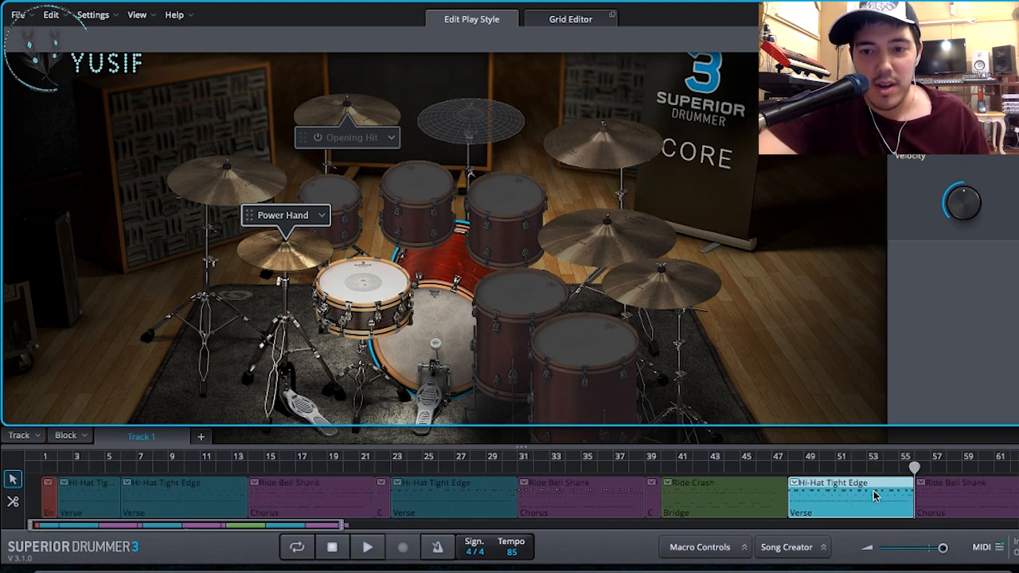
scroll(874, 495, down, 3)
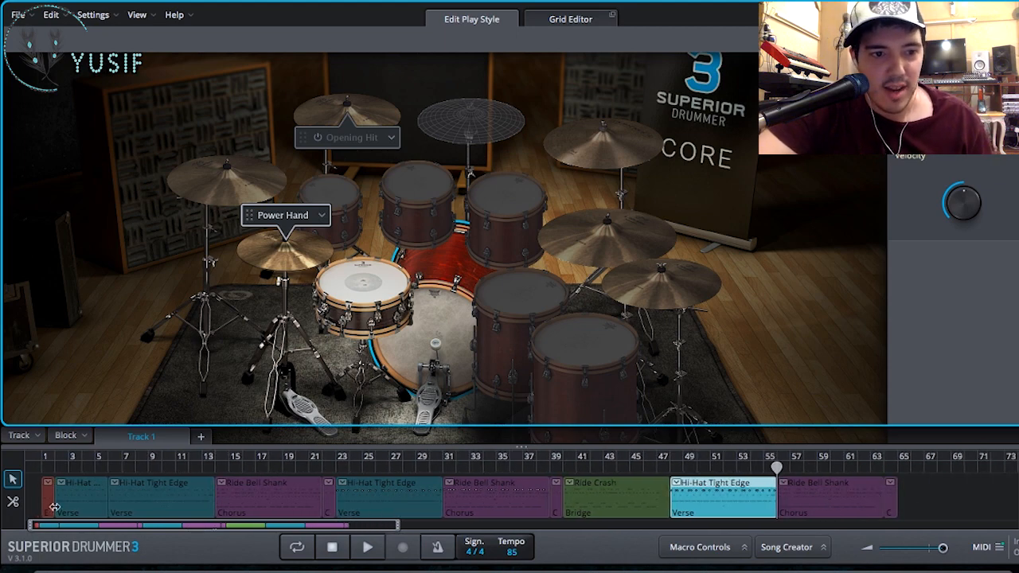
click(92, 465)
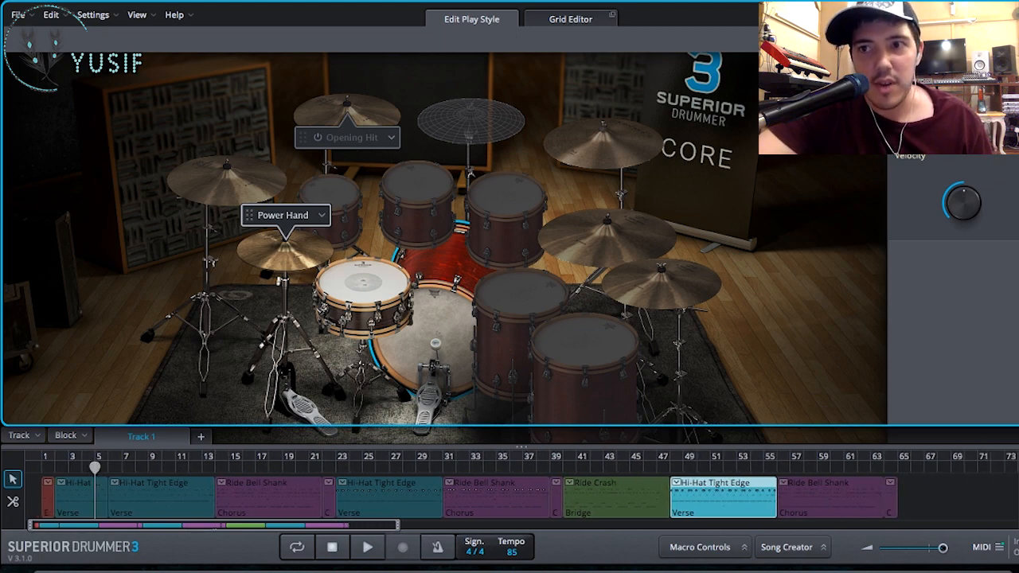
key(Escape)
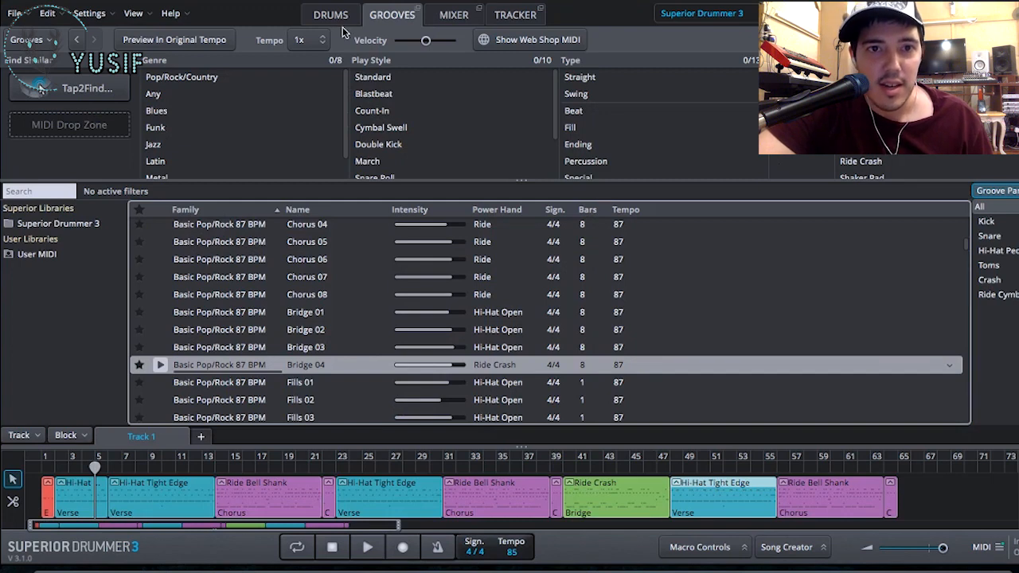
click(345, 18)
click(54, 468)
drag(55, 468, 29, 469)
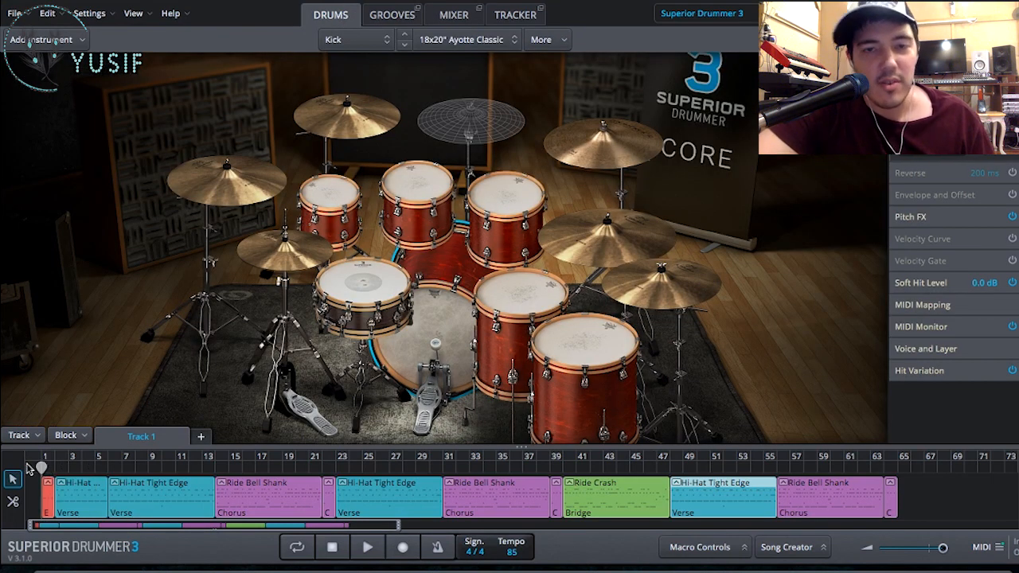